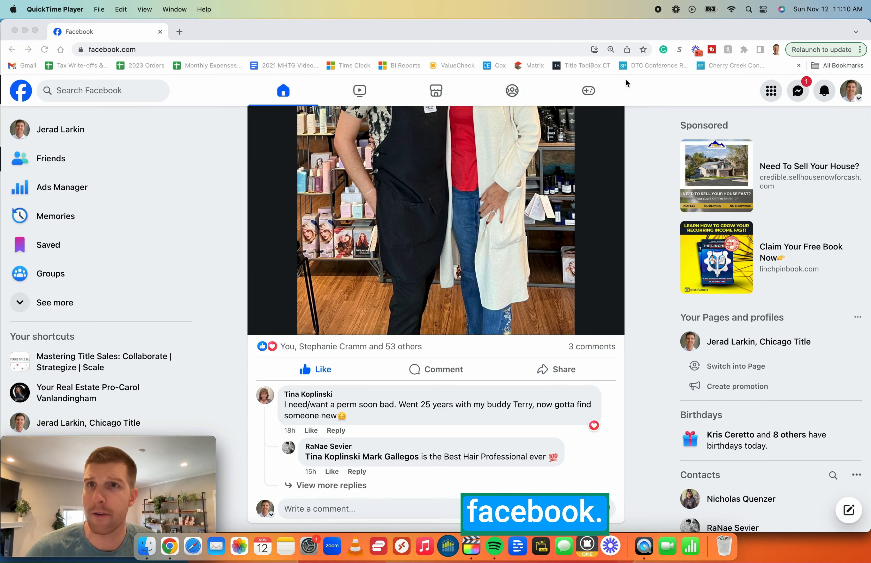
Step: Open Ads Manager from Facebook's list of professional tools
{"action": "left_click", "coordinate": [644, 134]}
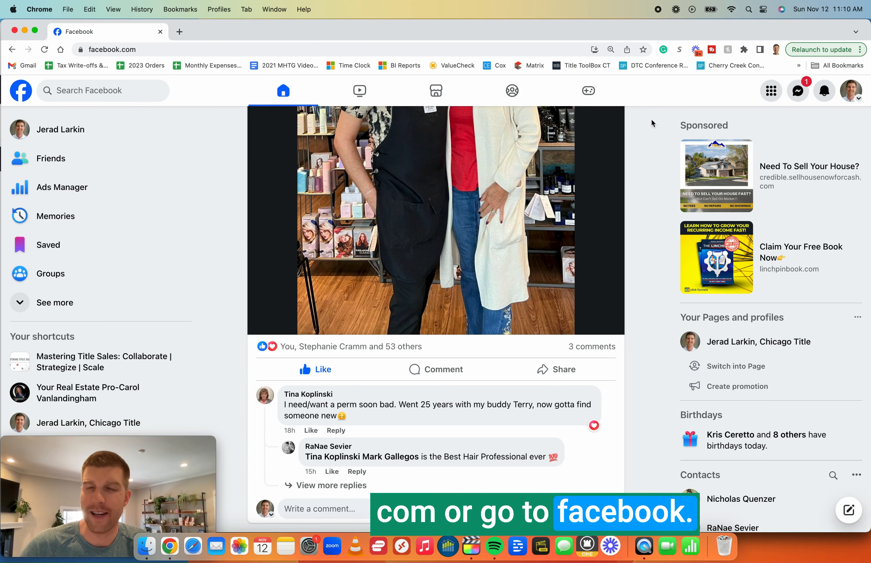
{"action": "left_click", "coordinate": [771, 91]}
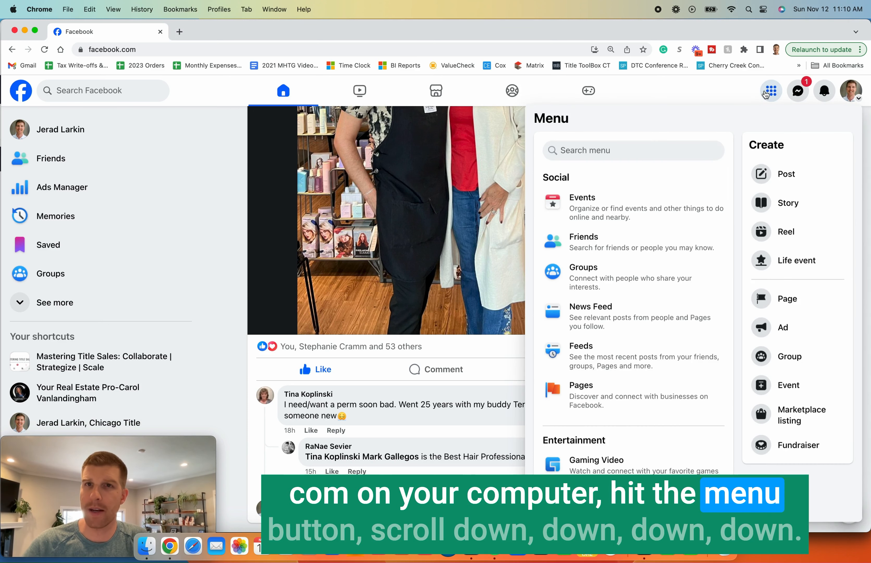
{"action": "scroll", "coordinate": [684, 259], "scroll_direction": "down", "scroll_amount": 18}
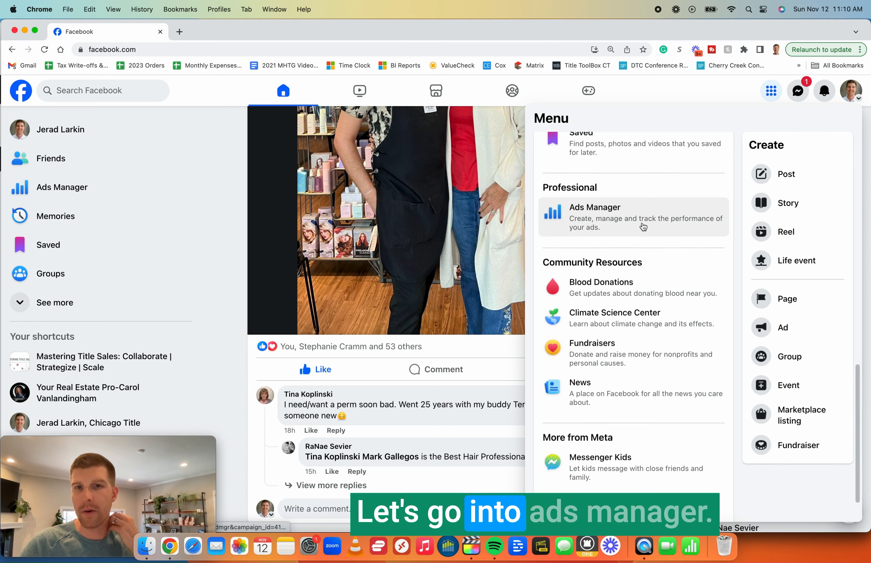
{"action": "scroll", "coordinate": [644, 228], "scroll_direction": "up", "scroll_amount": 1}
{"action": "scroll", "coordinate": [644, 228], "scroll_direction": "up", "scroll_amount": 5}
{"action": "left_click", "coordinate": [624, 384]}
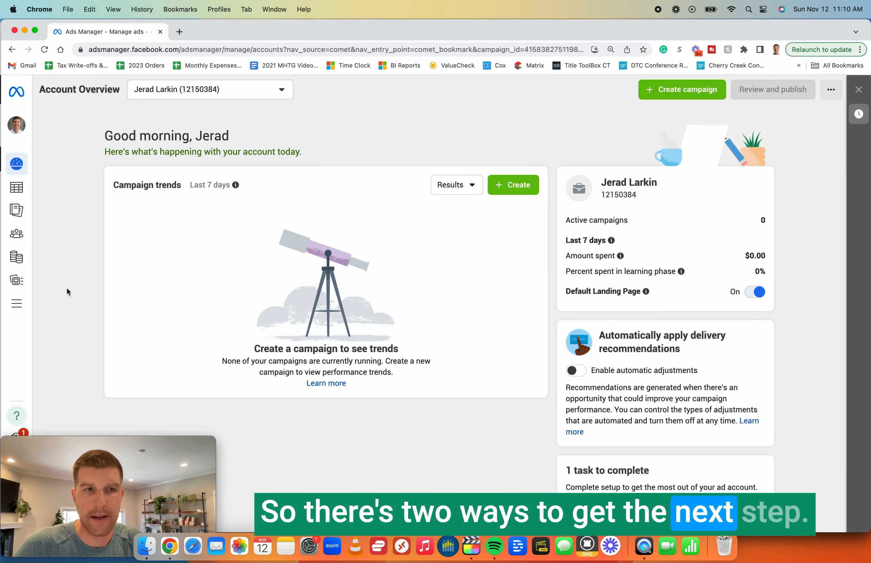
Step: Go to the Campaigns view of the personal ad account
{"action": "left_click", "coordinate": [24, 304]}
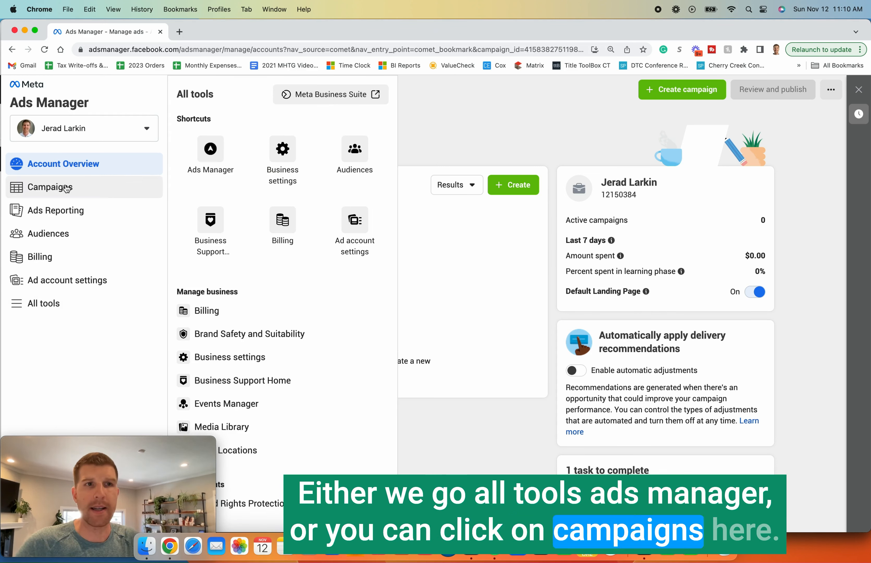
{"action": "left_click", "coordinate": [220, 156]}
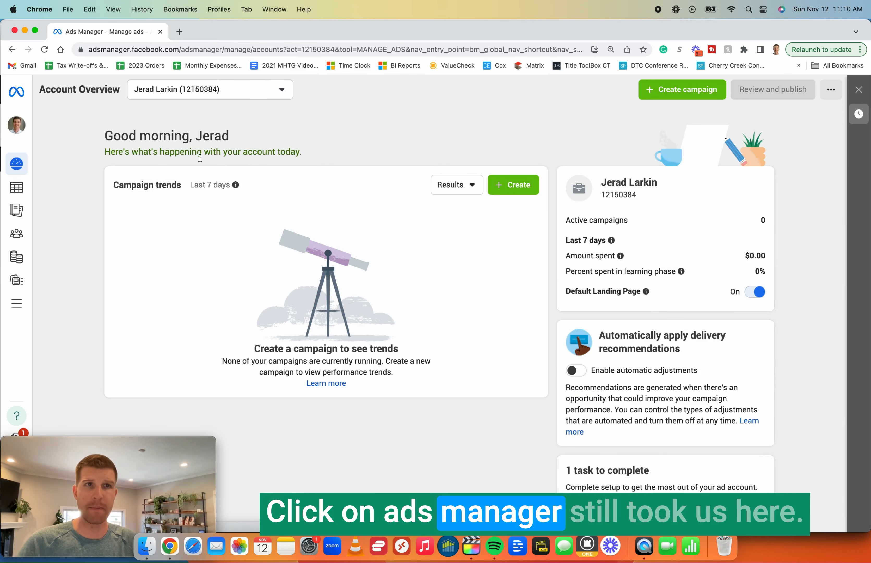
{"action": "mouse_move", "coordinate": [16, 188]}
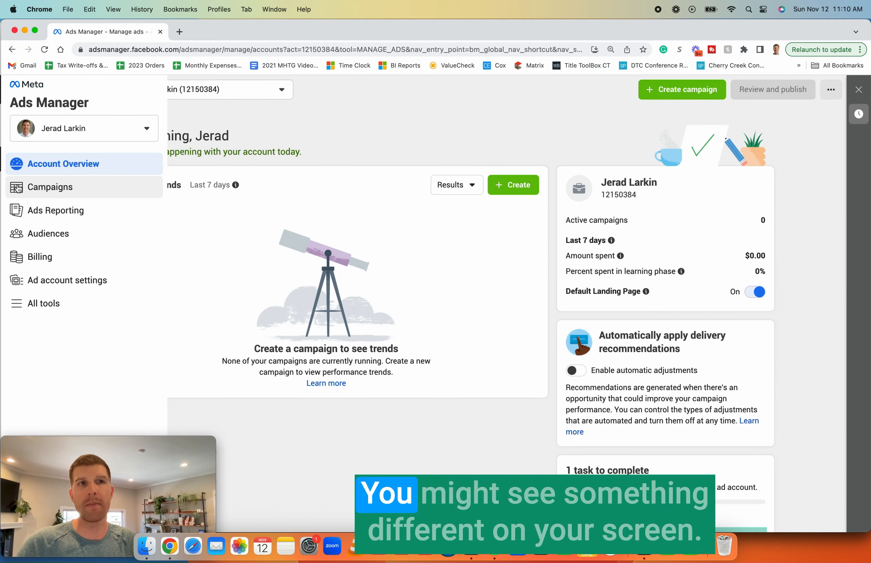
{"action": "left_click", "coordinate": [17, 188]}
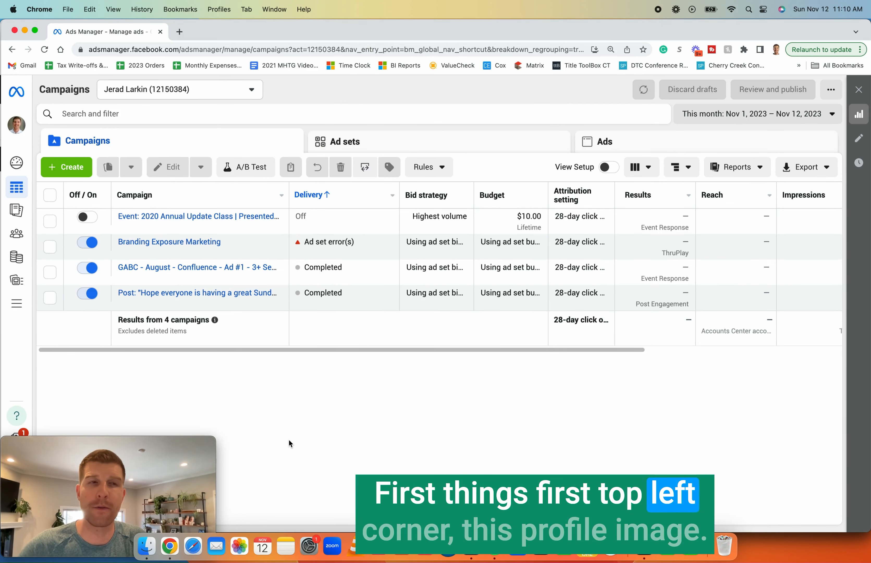
Step: Search the business accounts for "mile" and switch to the Mile High Title Guy business account
{"action": "left_click", "coordinate": [16, 125]}
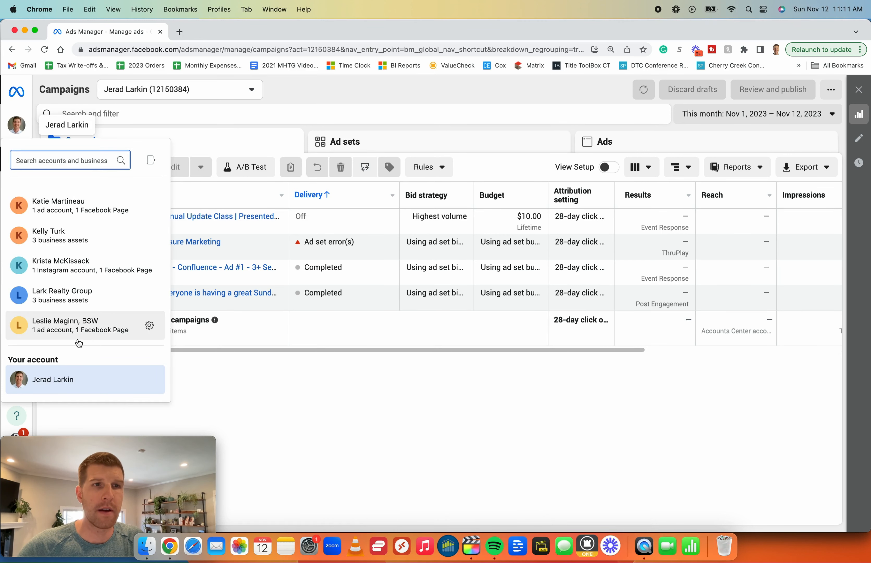
{"action": "scroll", "coordinate": [79, 343], "scroll_direction": "down", "scroll_amount": 10}
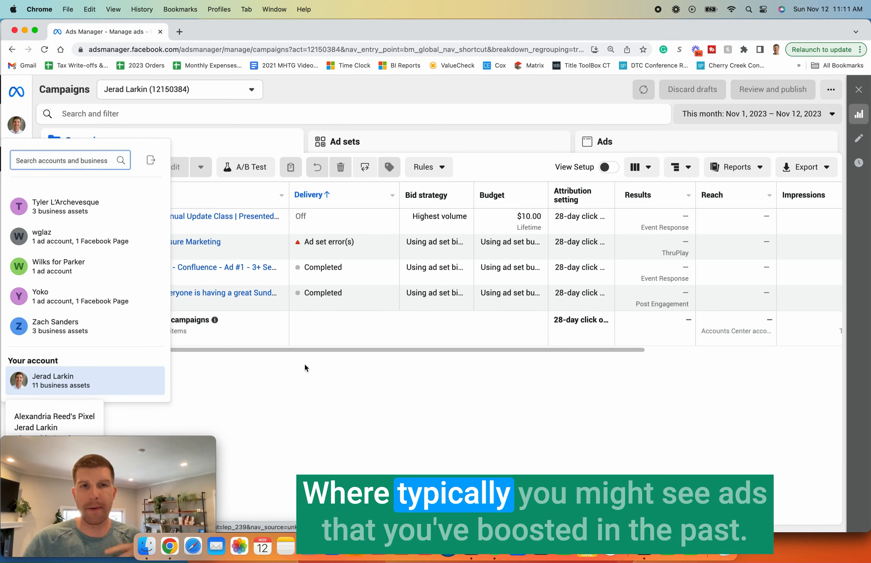
{"action": "left_click", "coordinate": [352, 406]}
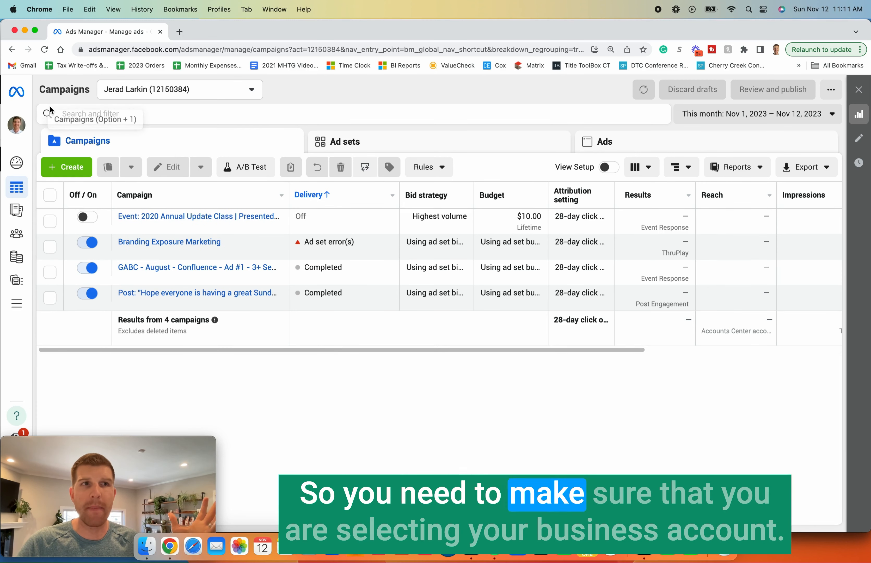
{"action": "left_click", "coordinate": [17, 125]}
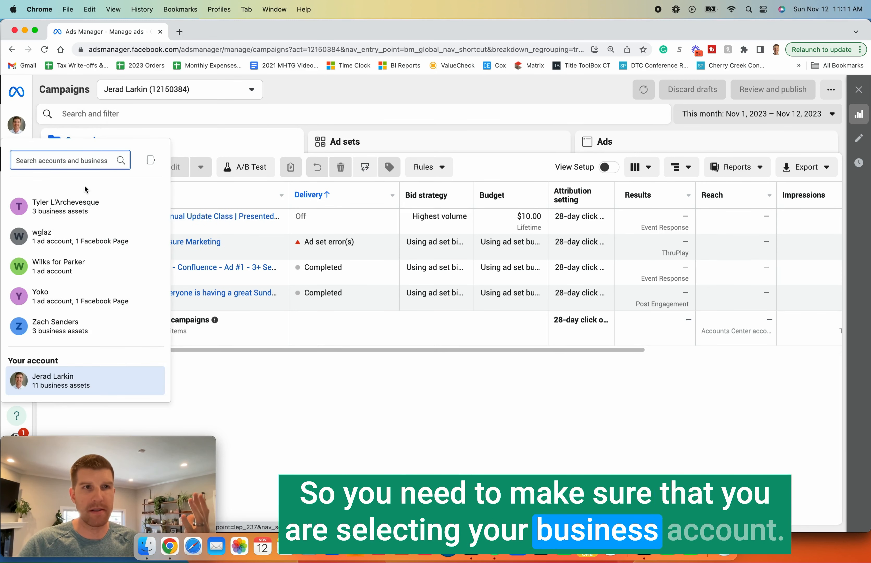
{"action": "scroll", "coordinate": [94, 217], "scroll_direction": "up", "scroll_amount": 15}
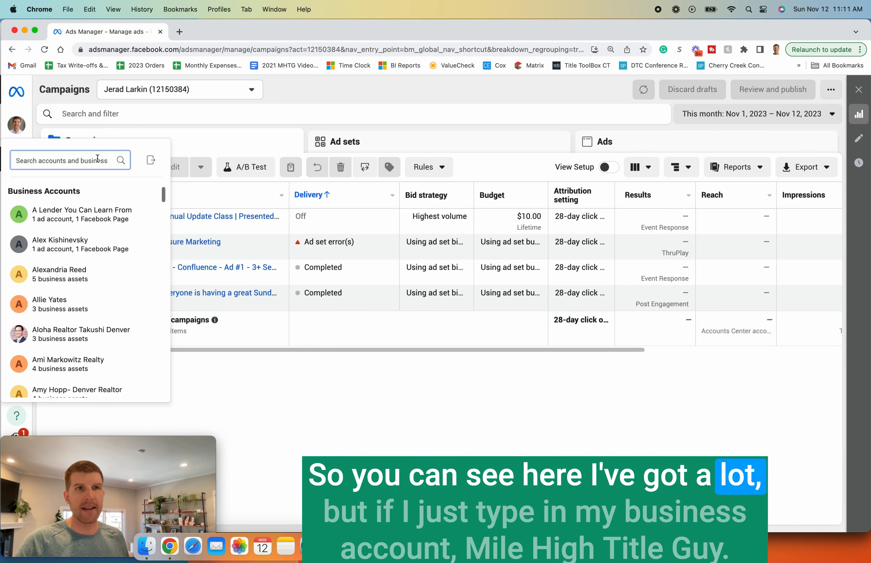
{"action": "type", "text": "mile"}
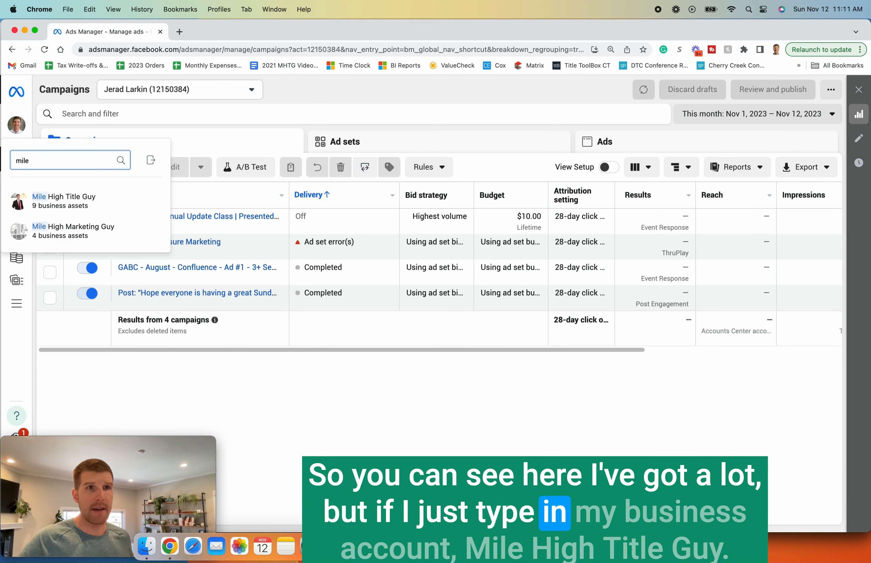
{"action": "left_click", "coordinate": [84, 198]}
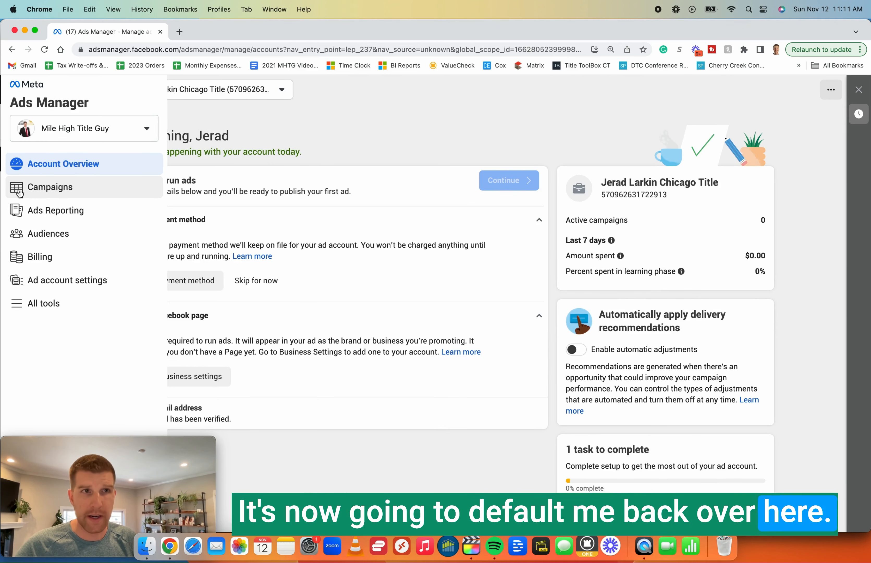
Step: Open the business account's Campaigns view and select the Mile High Title Guy ad account
{"action": "left_click", "coordinate": [20, 191]}
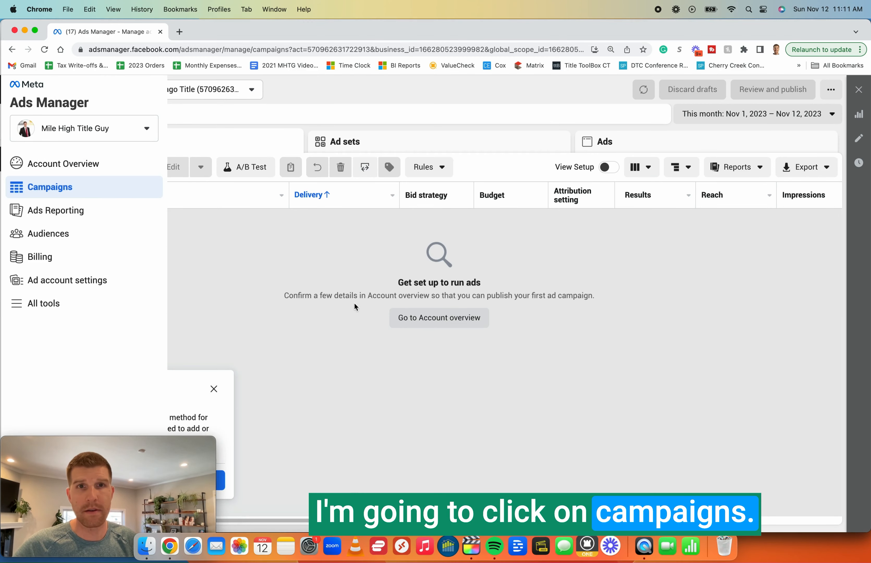
{"action": "left_click", "coordinate": [255, 94]}
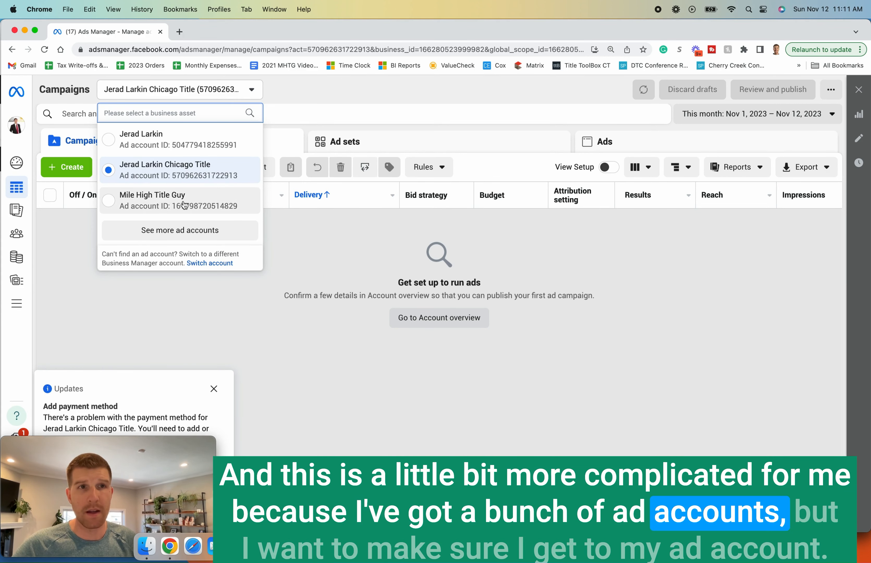
{"action": "left_click", "coordinate": [176, 203]}
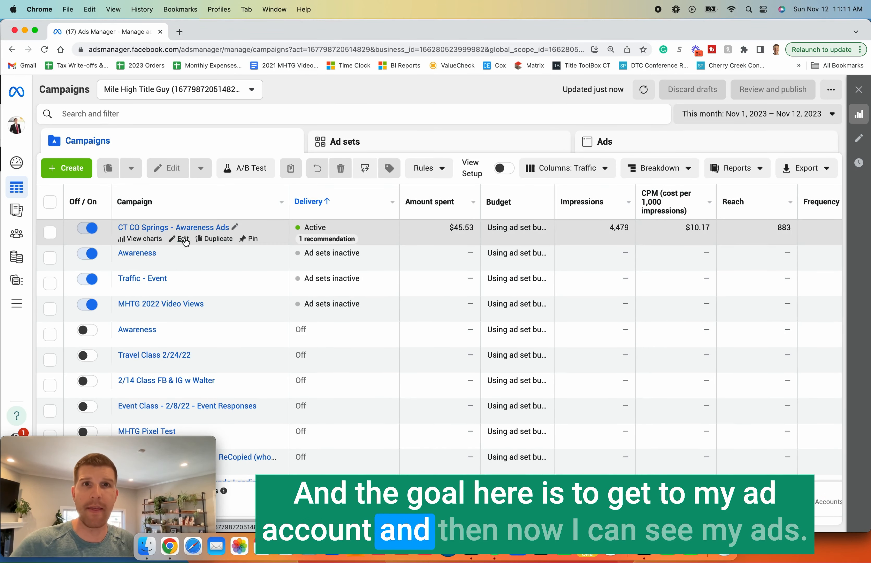
{"action": "scroll", "coordinate": [332, 338], "scroll_direction": "down", "scroll_amount": 10}
{"action": "scroll", "coordinate": [333, 338], "scroll_direction": "up", "scroll_amount": 10}
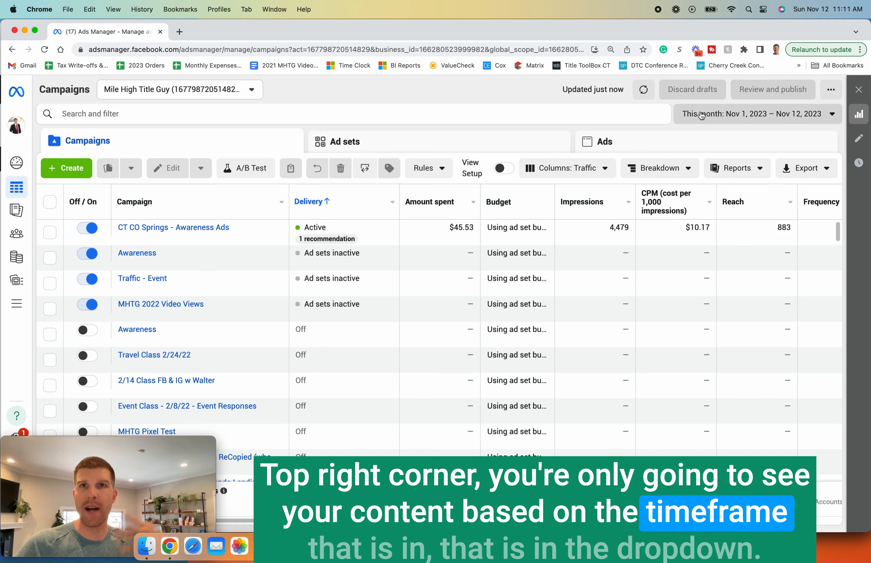
Step: Set the reporting date range to the Maximum preset and look through the campaigns
{"action": "left_click", "coordinate": [709, 115]}
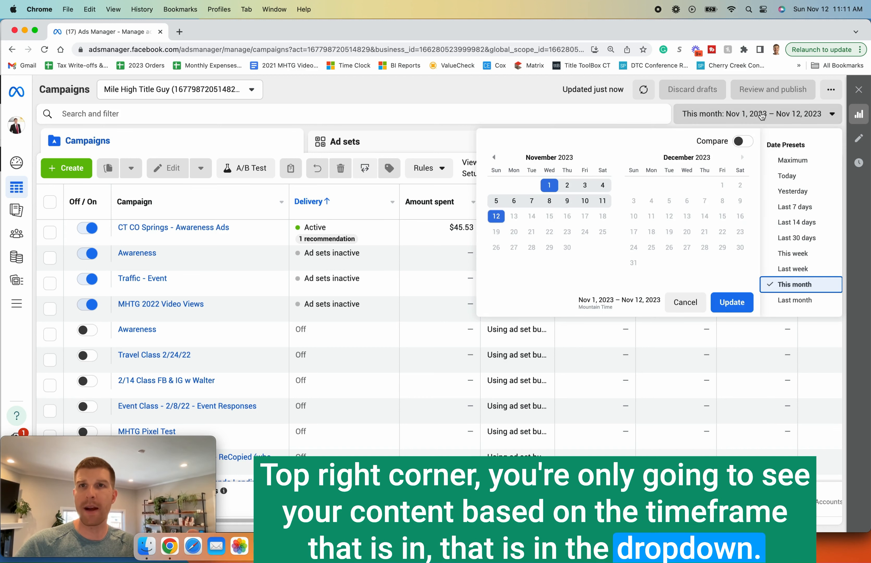
{"action": "left_click", "coordinate": [791, 160]}
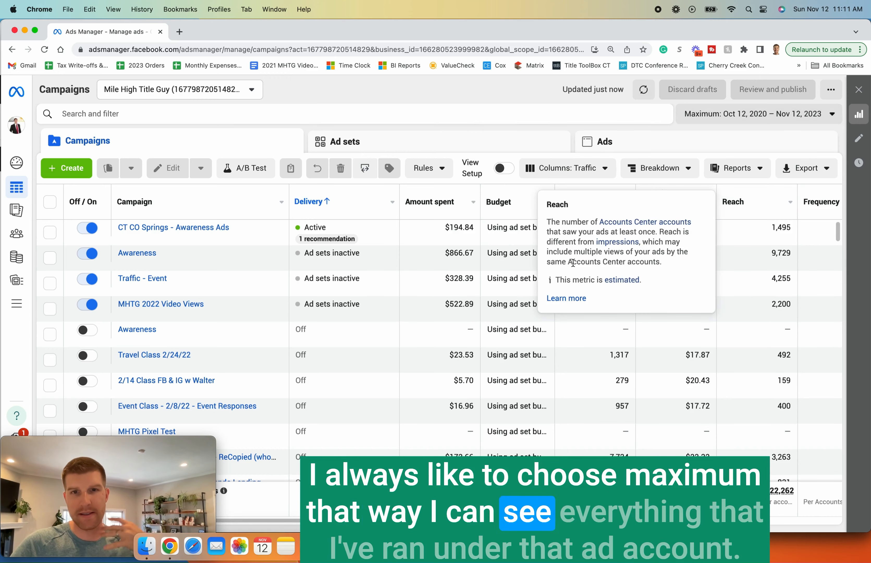
{"action": "scroll", "coordinate": [513, 324], "scroll_direction": "down", "scroll_amount": 1}
{"action": "scroll", "coordinate": [513, 323], "scroll_direction": "down", "scroll_amount": 15}
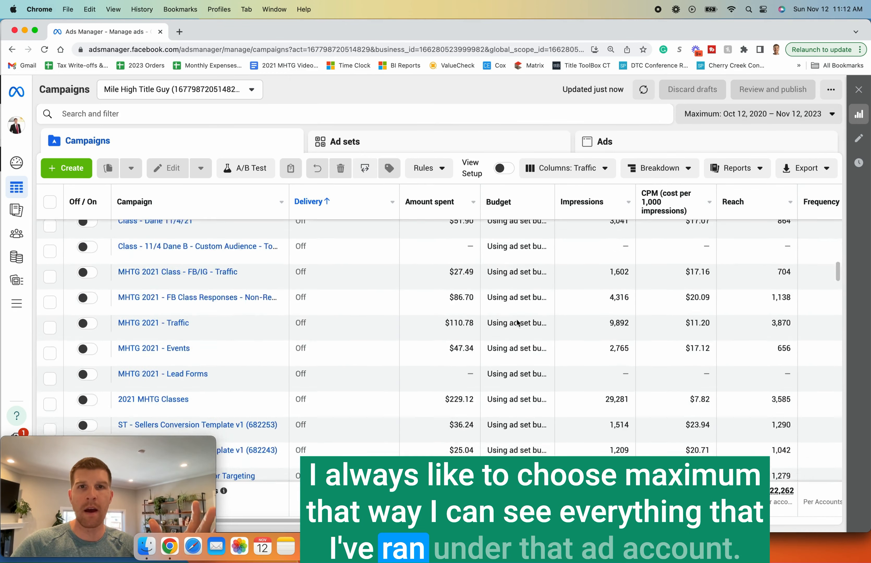
{"action": "scroll", "coordinate": [486, 317], "scroll_direction": "up", "scroll_amount": 15}
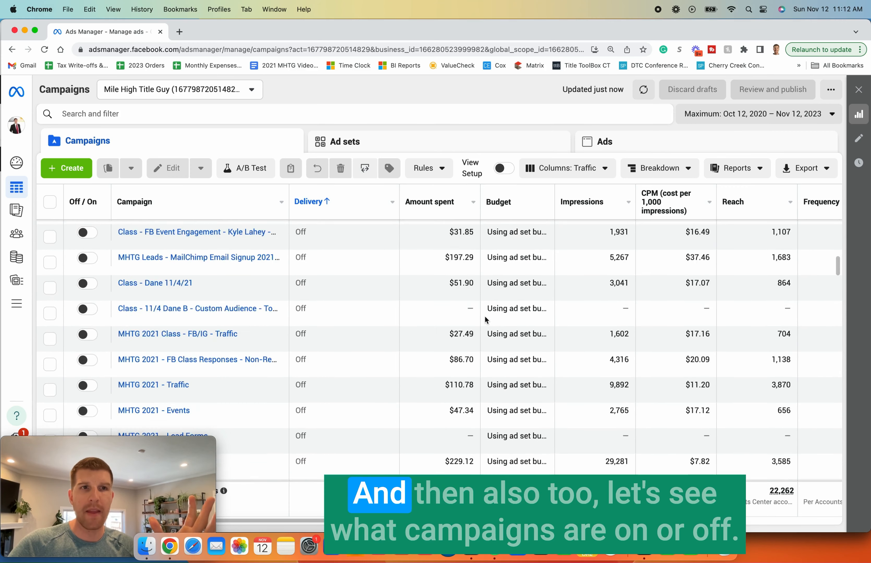
Step: Sort the campaign table by Off / On status so the switched-on campaigns come first
{"action": "mouse_move", "coordinate": [112, 202]}
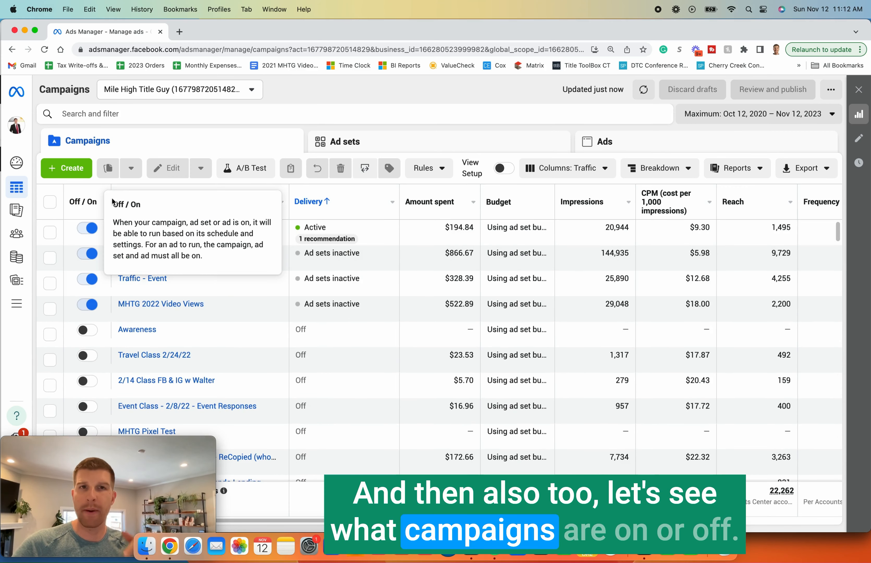
{"action": "left_click", "coordinate": [84, 195]}
{"action": "left_click", "coordinate": [85, 192]}
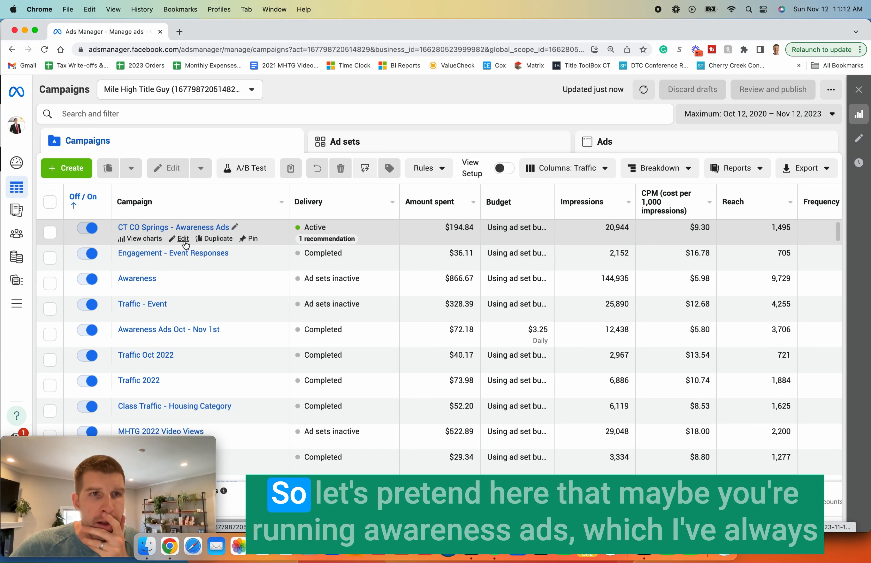
Step: Open the Awareness campaign with inactive ad sets for editing and look through its ad sets and ads
{"action": "left_click", "coordinate": [109, 288]}
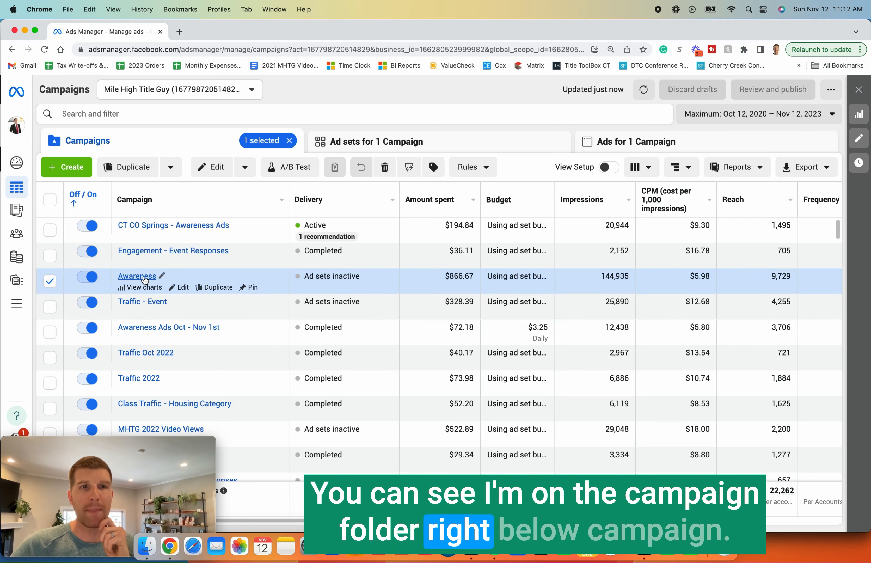
{"action": "left_click", "coordinate": [182, 287]}
{"action": "scroll", "coordinate": [263, 209], "scroll_direction": "down", "scroll_amount": 10}
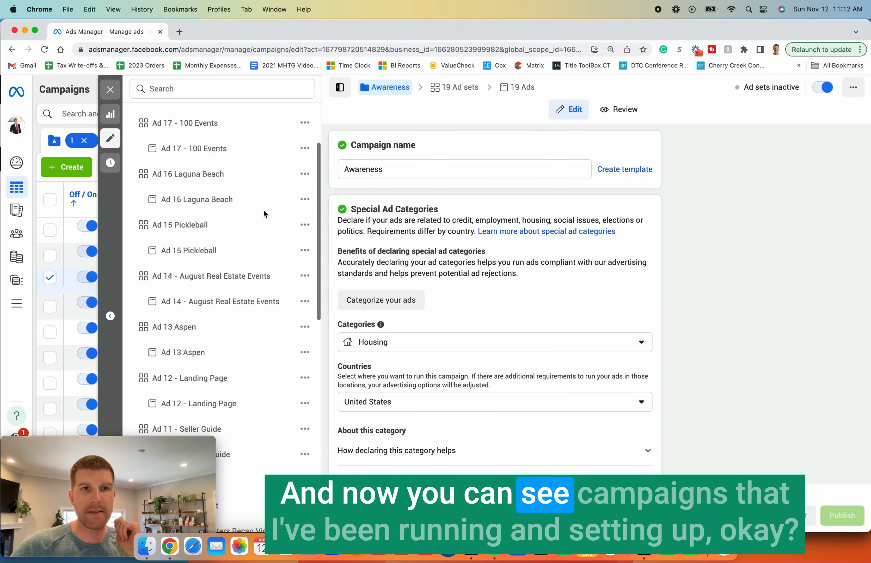
{"action": "scroll", "coordinate": [263, 206], "scroll_direction": "up", "scroll_amount": 10}
{"action": "scroll", "coordinate": [264, 206], "scroll_direction": "down", "scroll_amount": 10}
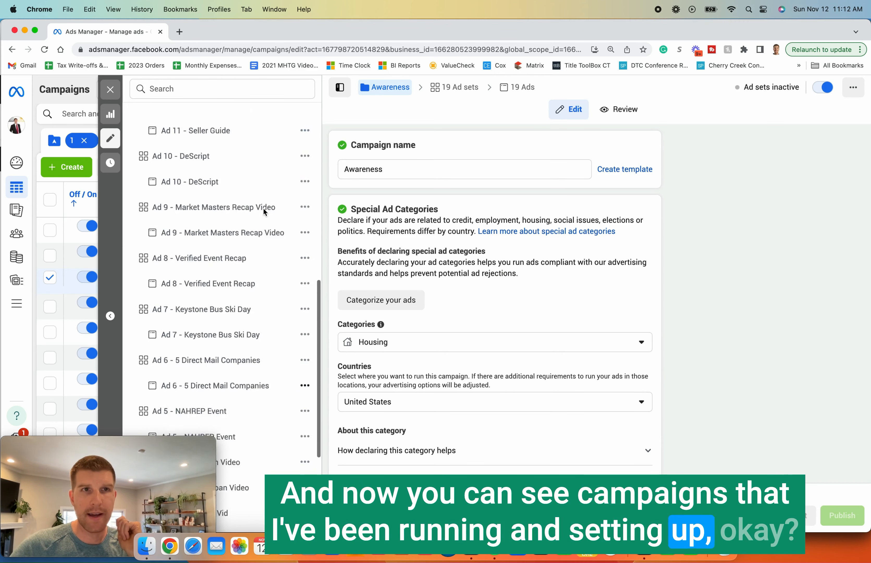
{"action": "scroll", "coordinate": [262, 207], "scroll_direction": "up", "scroll_amount": 7}
{"action": "scroll", "coordinate": [263, 211], "scroll_direction": "down", "scroll_amount": 5}
{"action": "scroll", "coordinate": [256, 212], "scroll_direction": "up", "scroll_amount": 10}
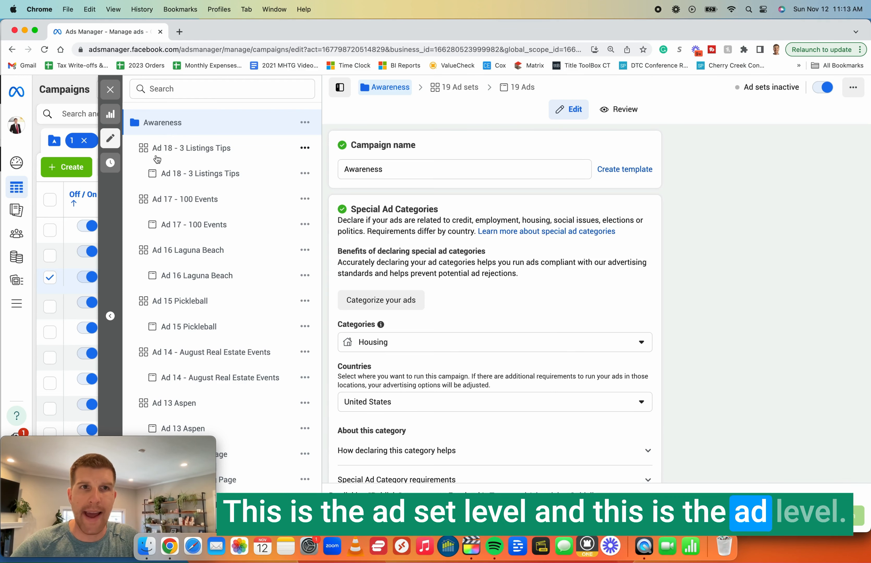
Step: Duplicate the ad set "Ad 18 - 3 Listings Tips" once into the existing Awareness campaign
{"action": "left_click", "coordinate": [161, 150]}
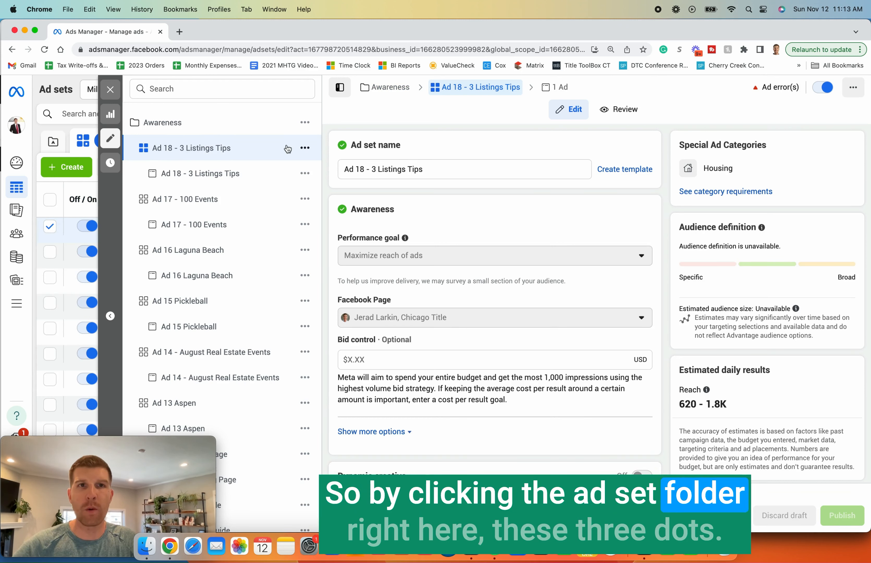
{"action": "left_click", "coordinate": [308, 151]}
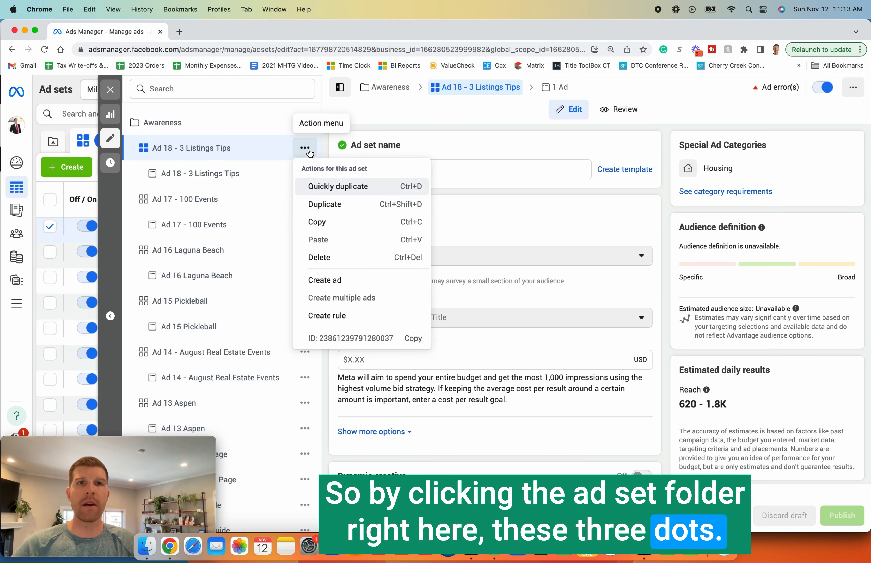
{"action": "left_click", "coordinate": [326, 204]}
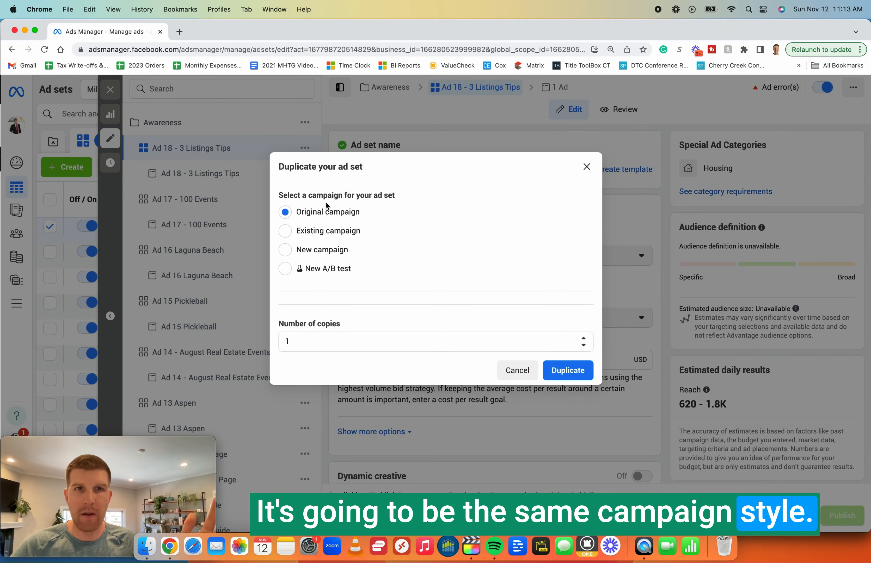
{"action": "left_click", "coordinate": [317, 231]}
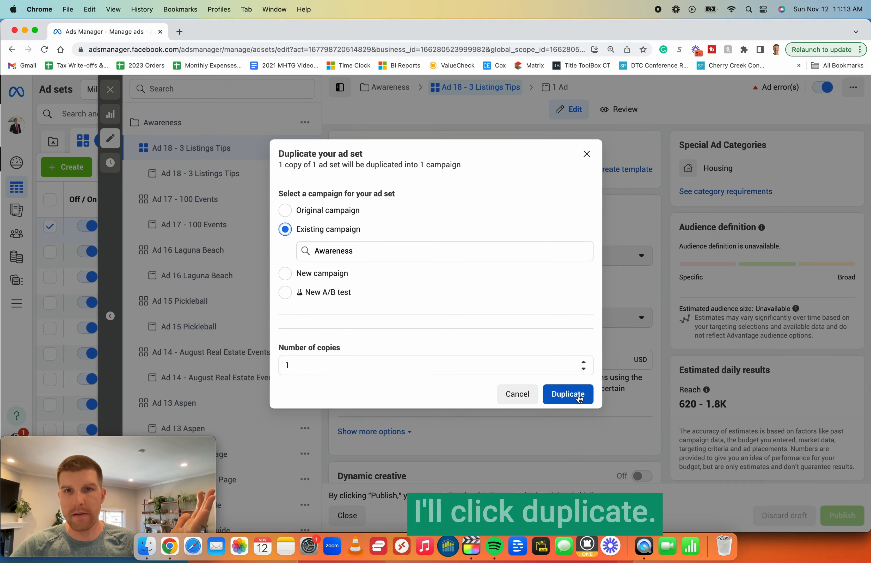
{"action": "left_click", "coordinate": [578, 396]}
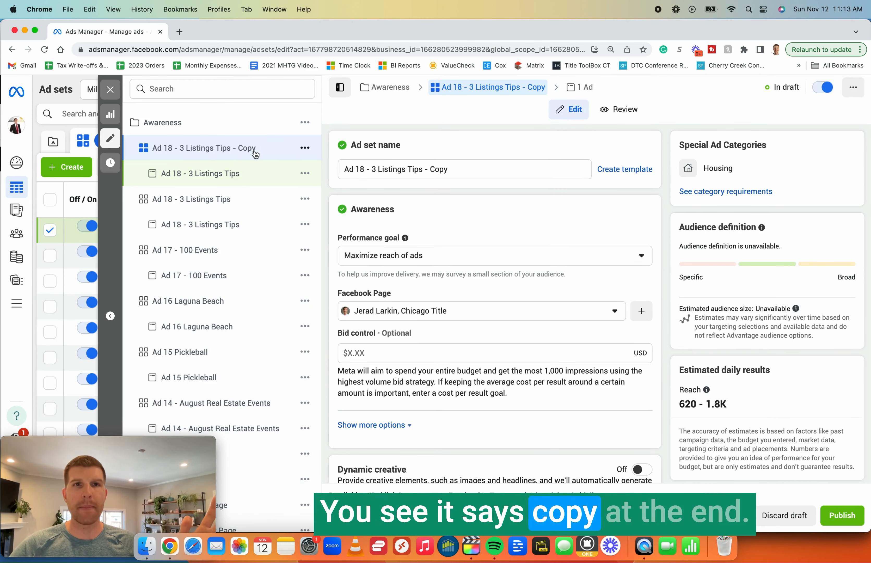
Step: Rename the duplicated ad set as "Ad 19"
{"action": "triple_click", "coordinate": [440, 168]}
{"action": "type", "text": "A"}
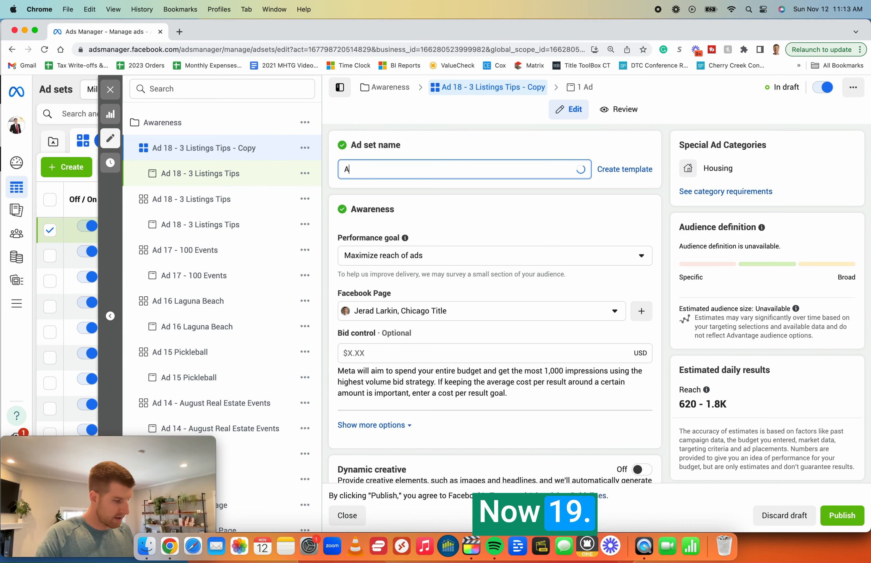
{"action": "type", "text": "d 19"}
{"action": "key", "text": "super+a"}
{"action": "left_click", "coordinate": [439, 199]}
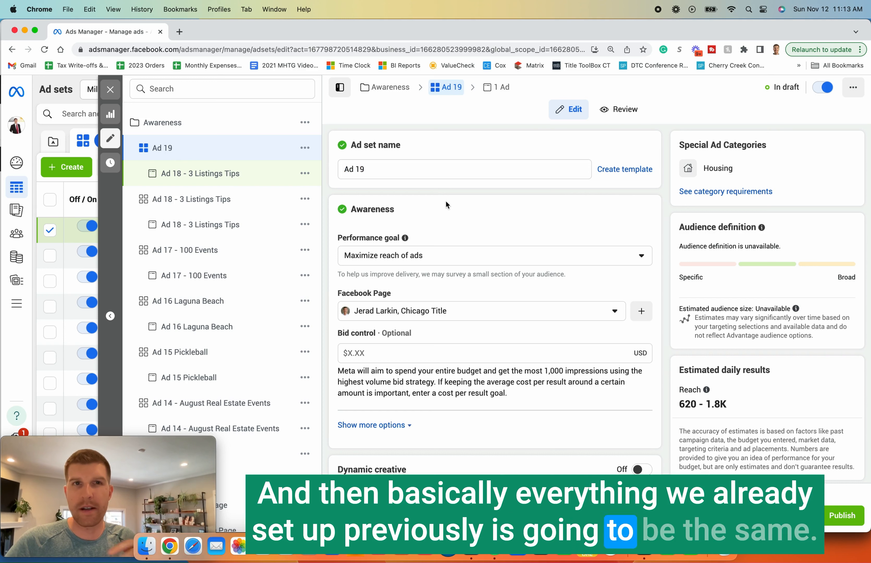
Step: Set the daily budget of the Ad 19 ad set to $1.00
{"action": "scroll", "coordinate": [456, 202], "scroll_direction": "down", "scroll_amount": 2}
{"action": "scroll", "coordinate": [457, 205], "scroll_direction": "down", "scroll_amount": 12}
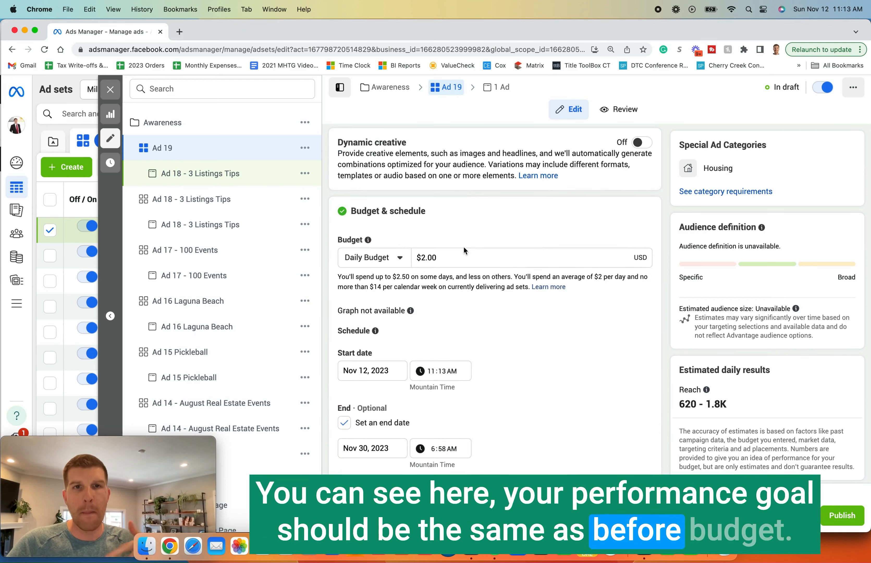
{"action": "left_click", "coordinate": [455, 256]}
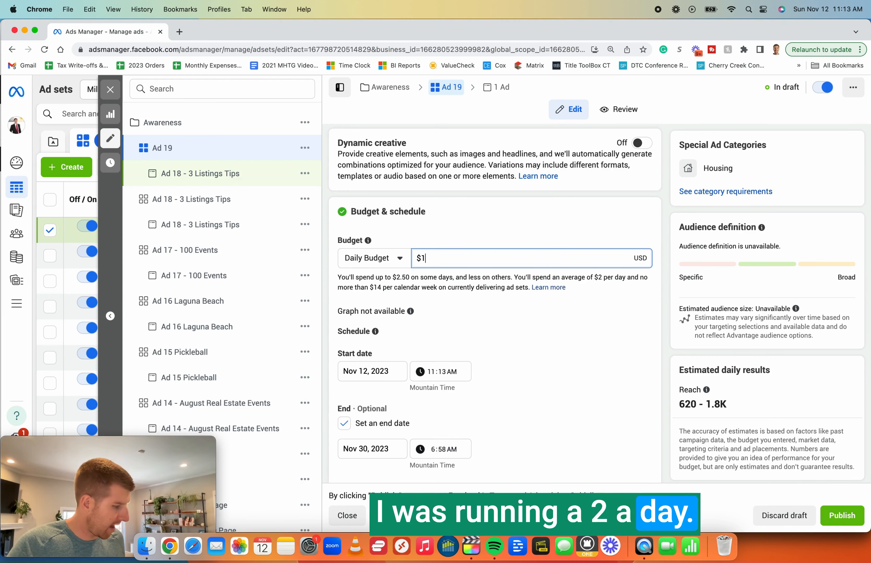
{"action": "key", "text": "Tab"}
Step: Schedule the ad set to start at 1:13 PM on Nov 12, 2023 and end on Dec 12, 2023
{"action": "scroll", "coordinate": [485, 234], "scroll_direction": "down", "scroll_amount": 2}
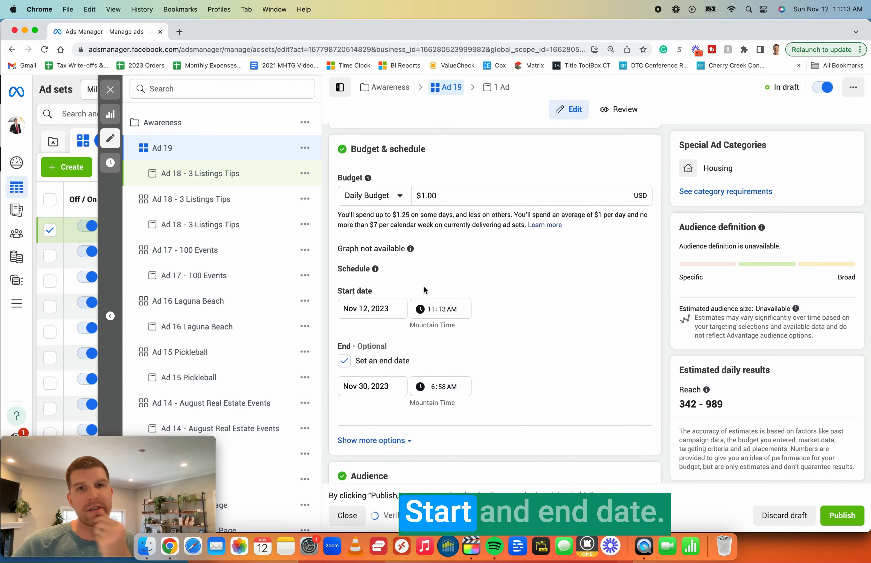
{"action": "left_click", "coordinate": [441, 311]}
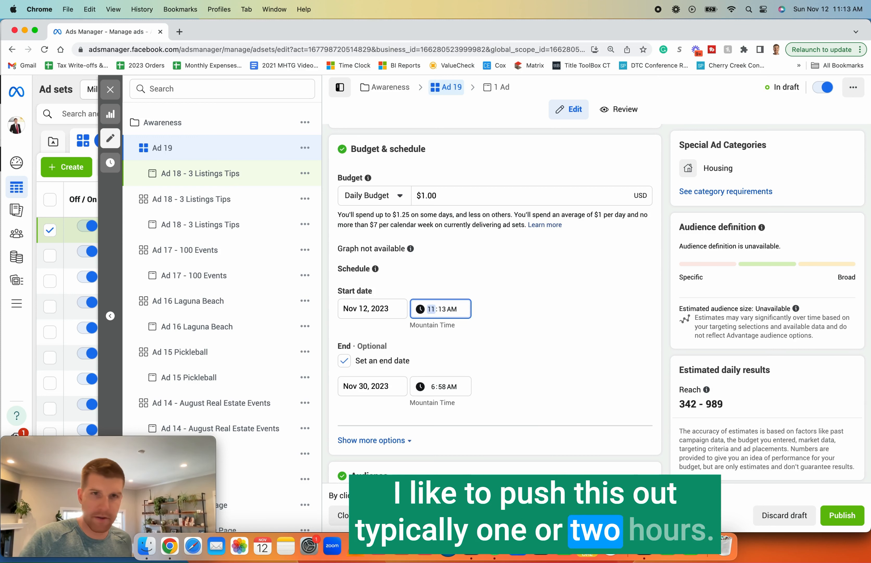
{"action": "type", "text": "1"}
{"action": "key", "text": "Tab"}
{"action": "key", "text": "Tab"}
{"action": "type", "text": "p"}
{"action": "left_click", "coordinate": [516, 311]}
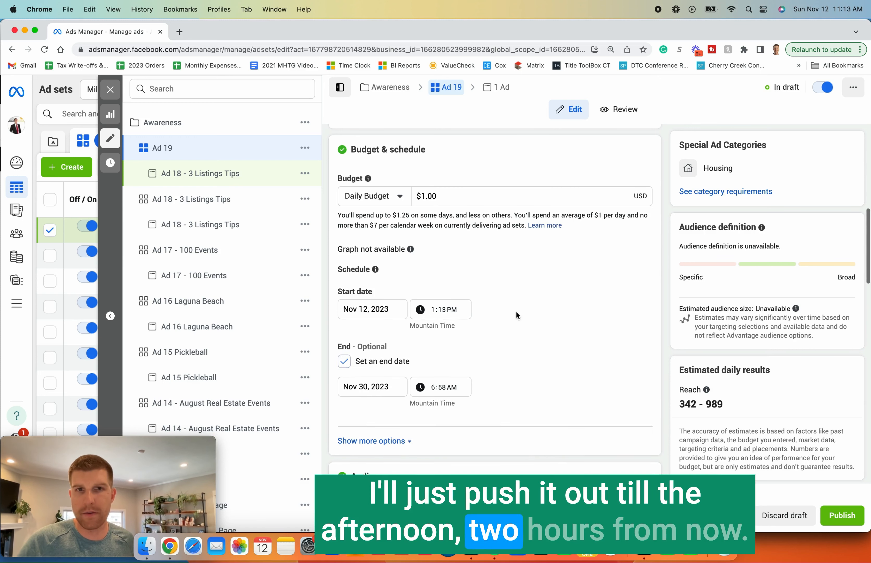
{"action": "left_click", "coordinate": [375, 388]}
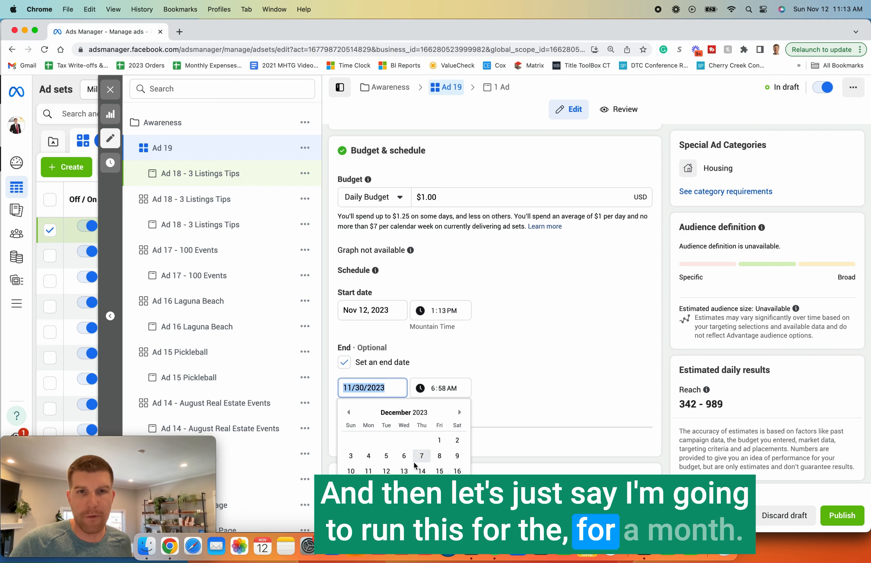
{"action": "left_click", "coordinate": [386, 470]}
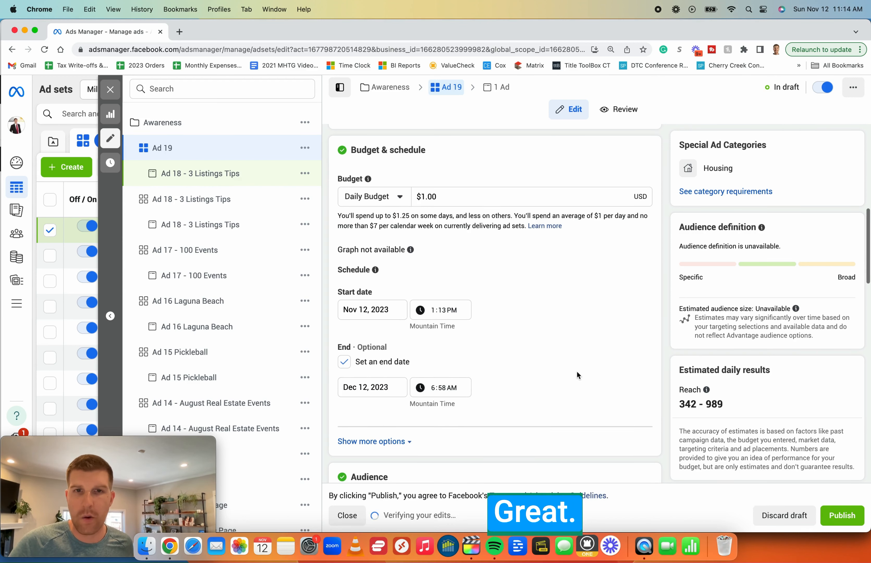
Step: Review the ad set's custom audiences, location, targeting and placements, and publish it
{"action": "scroll", "coordinate": [577, 370], "scroll_direction": "down", "scroll_amount": 5}
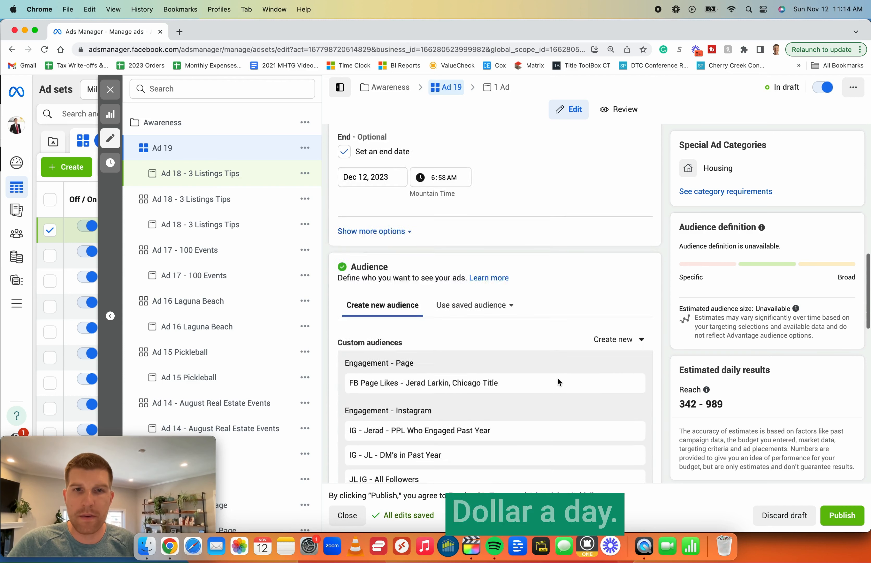
{"action": "scroll", "coordinate": [558, 377], "scroll_direction": "down", "scroll_amount": 4}
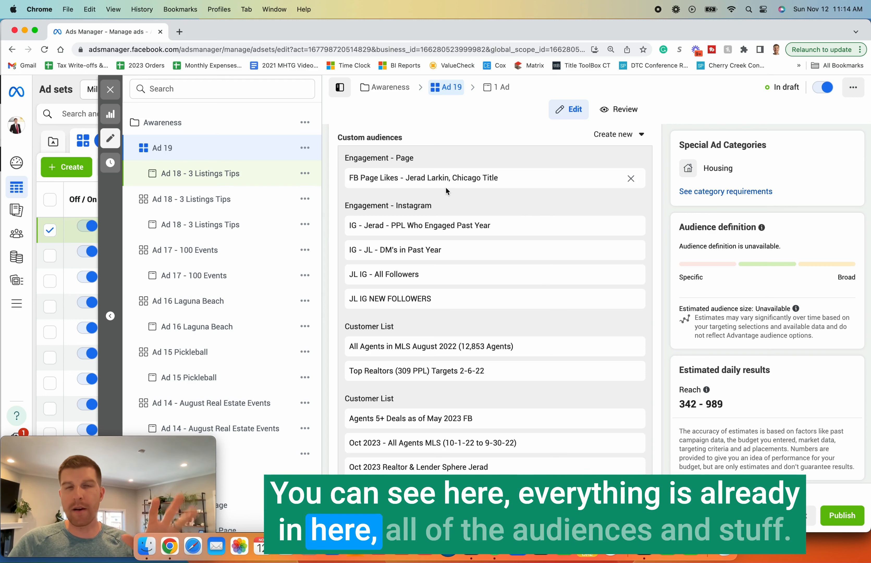
{"action": "scroll", "coordinate": [447, 189], "scroll_direction": "down", "scroll_amount": 5}
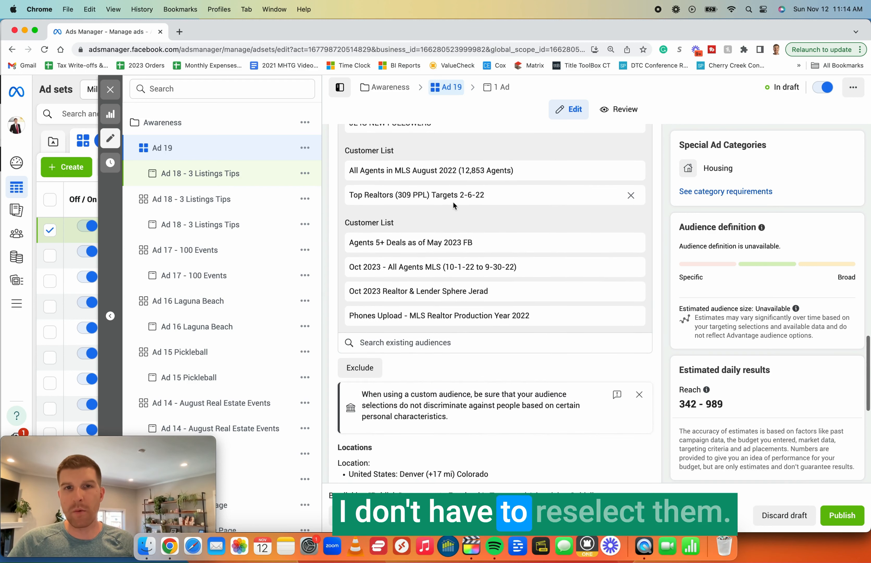
{"action": "scroll", "coordinate": [453, 205], "scroll_direction": "down", "scroll_amount": 6}
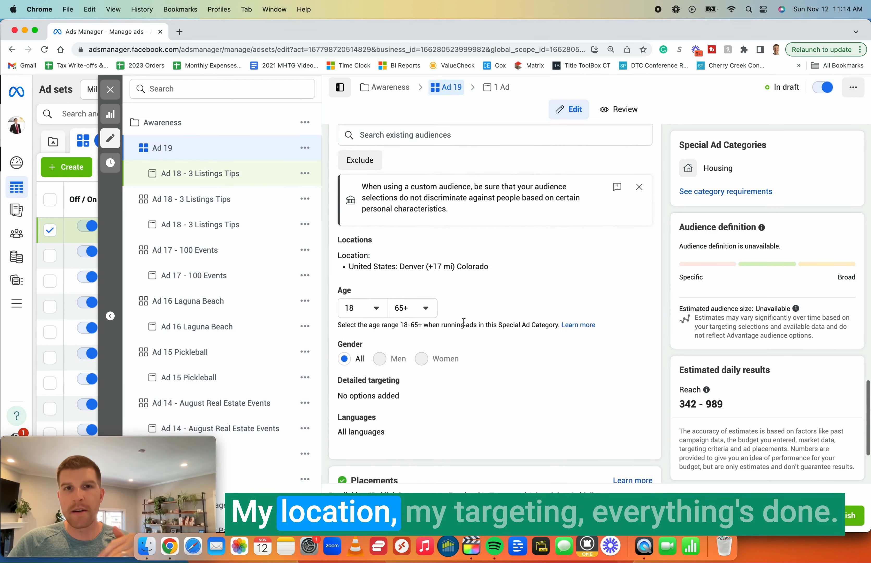
{"action": "scroll", "coordinate": [461, 319], "scroll_direction": "down", "scroll_amount": 4}
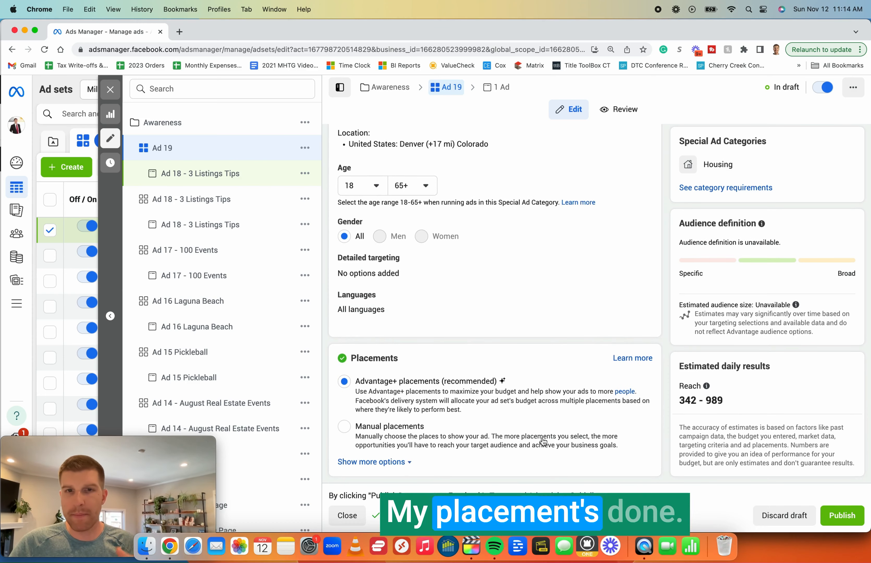
{"action": "left_click", "coordinate": [824, 515]}
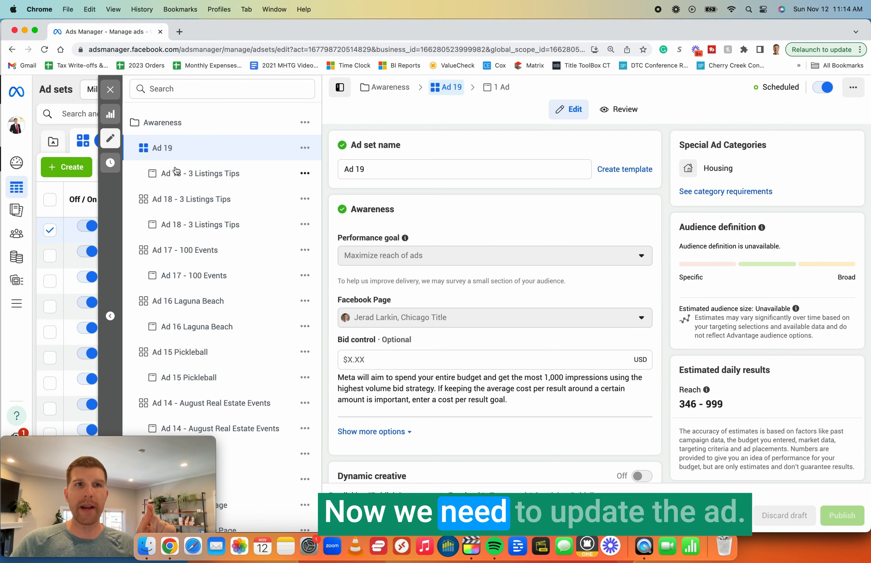
Step: Open the ad inside the Ad 19 ad set and rename it as "Ad 19"
{"action": "left_click", "coordinate": [197, 175]}
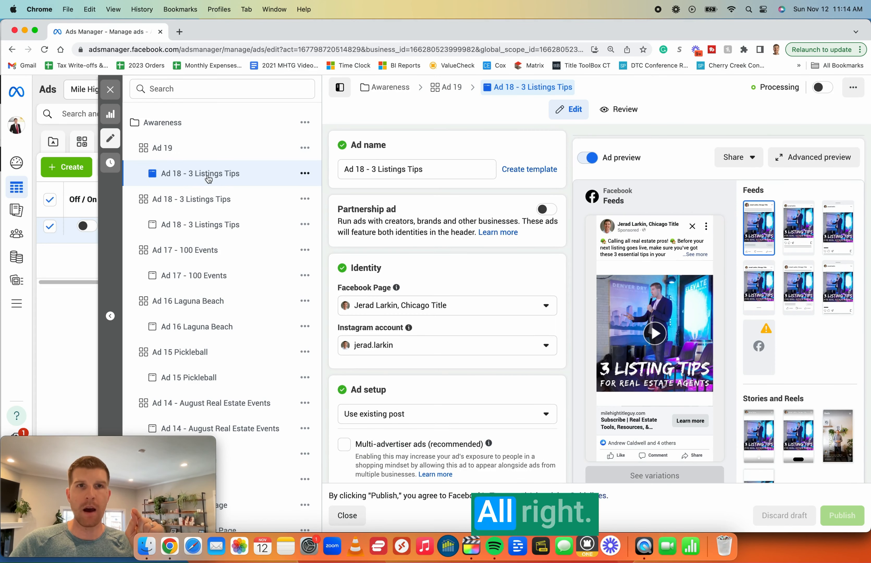
{"action": "triple_click", "coordinate": [409, 170]}
{"action": "type", "text": "Ad 19"}
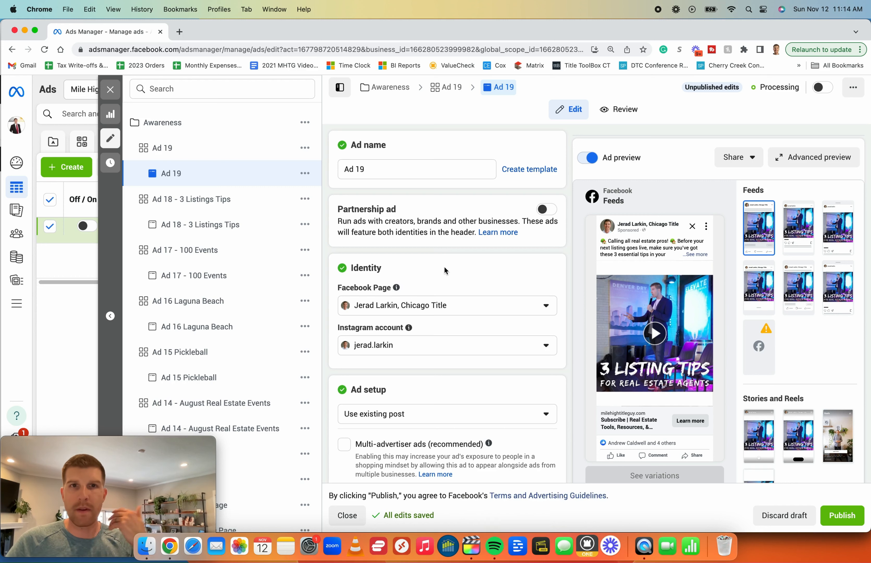
Step: Switch the ad setup to Create ad and look at the videos available as its media, without choosing one
{"action": "scroll", "coordinate": [443, 269], "scroll_direction": "down", "scroll_amount": 2}
{"action": "scroll", "coordinate": [455, 275], "scroll_direction": "down", "scroll_amount": 4}
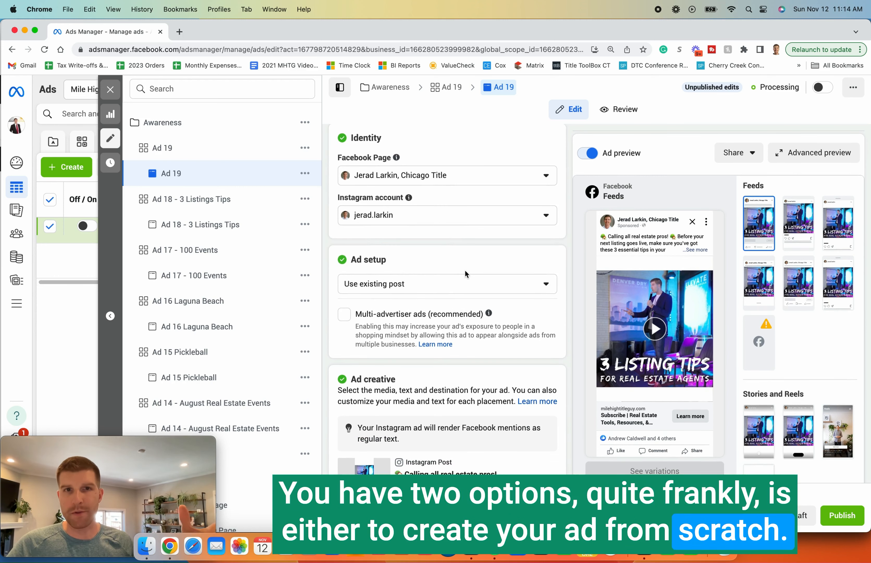
{"action": "left_click", "coordinate": [467, 281]}
{"action": "left_click", "coordinate": [439, 310]}
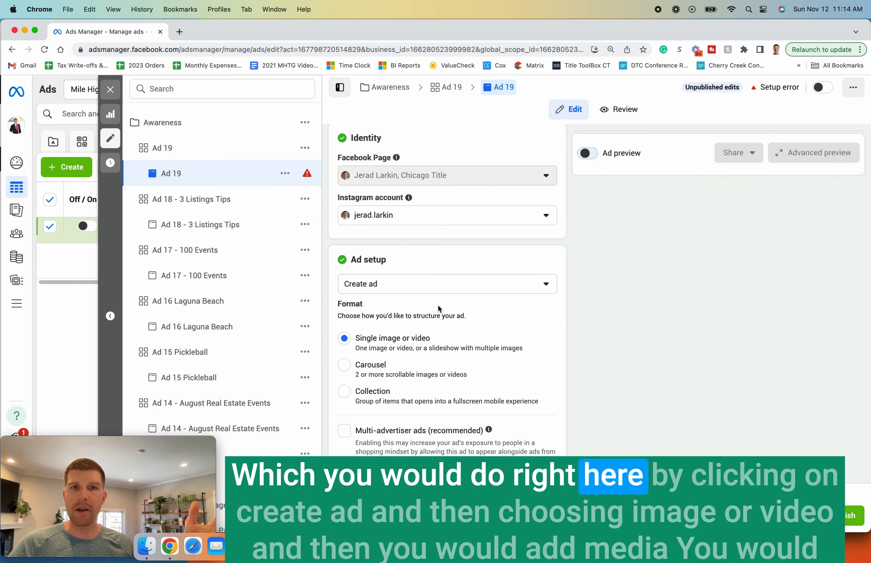
{"action": "scroll", "coordinate": [434, 293], "scroll_direction": "down", "scroll_amount": 2}
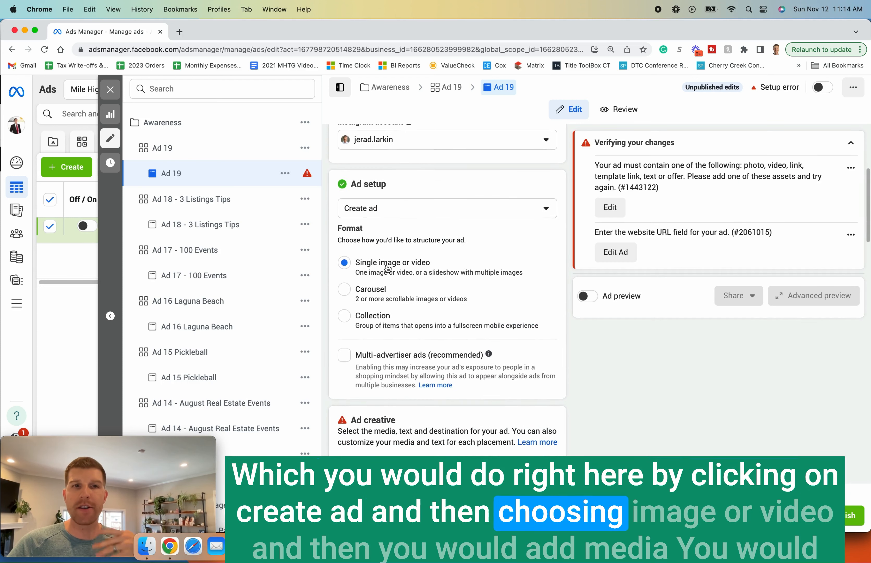
{"action": "scroll", "coordinate": [427, 287], "scroll_direction": "down", "scroll_amount": 2}
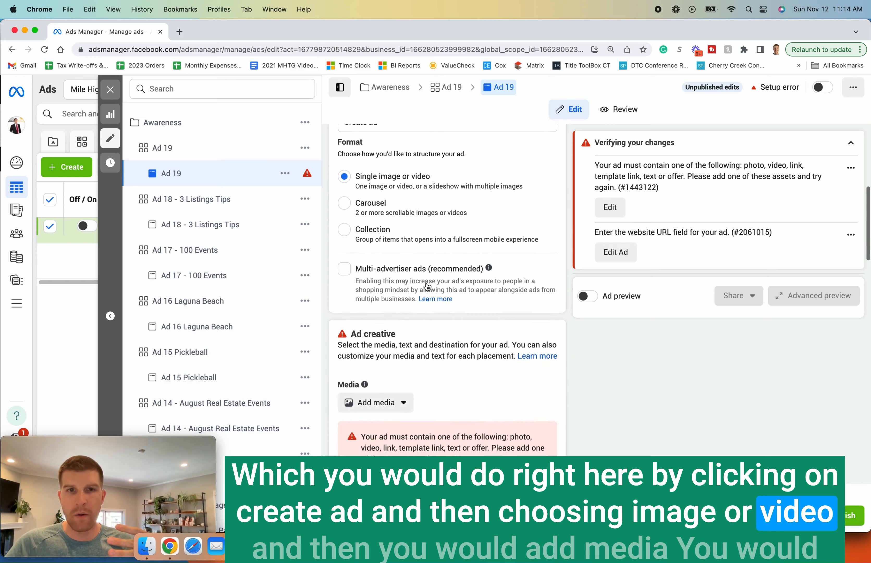
{"action": "left_click", "coordinate": [389, 399]}
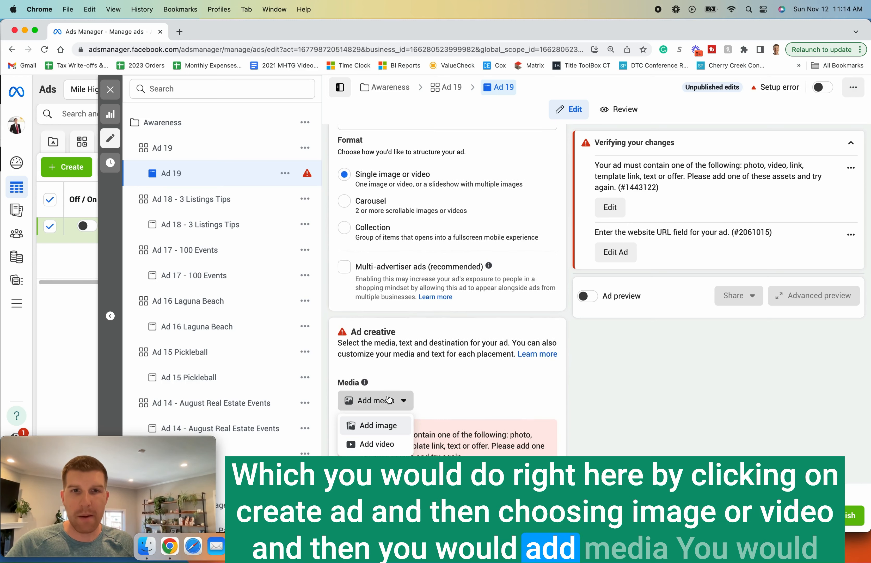
{"action": "left_click", "coordinate": [373, 444]}
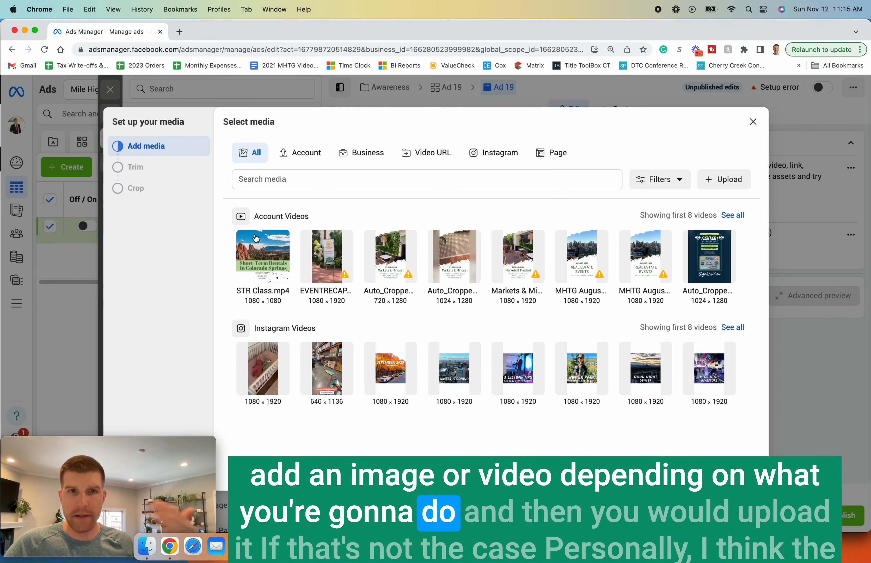
{"action": "left_click", "coordinate": [752, 124]}
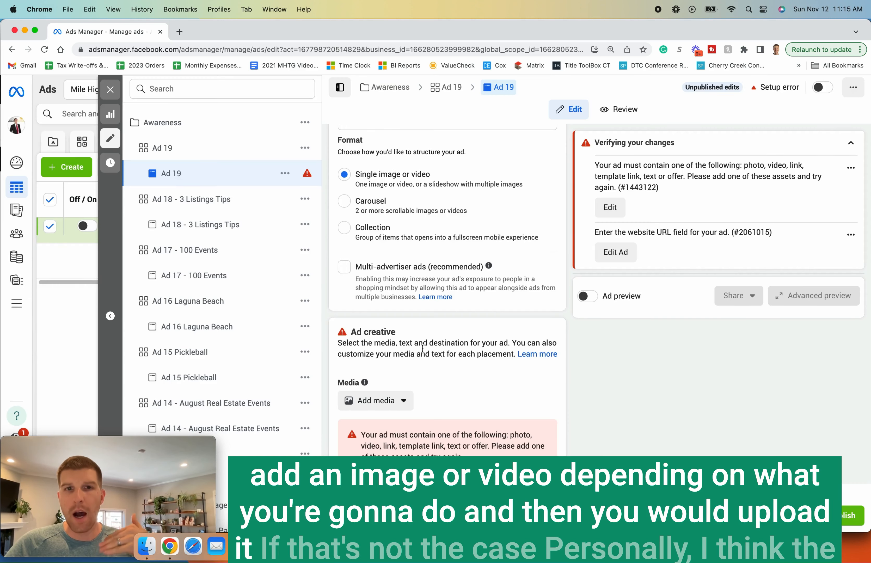
Step: Switch the ad setup back to Use existing post
{"action": "scroll", "coordinate": [463, 356], "scroll_direction": "up", "scroll_amount": 8}
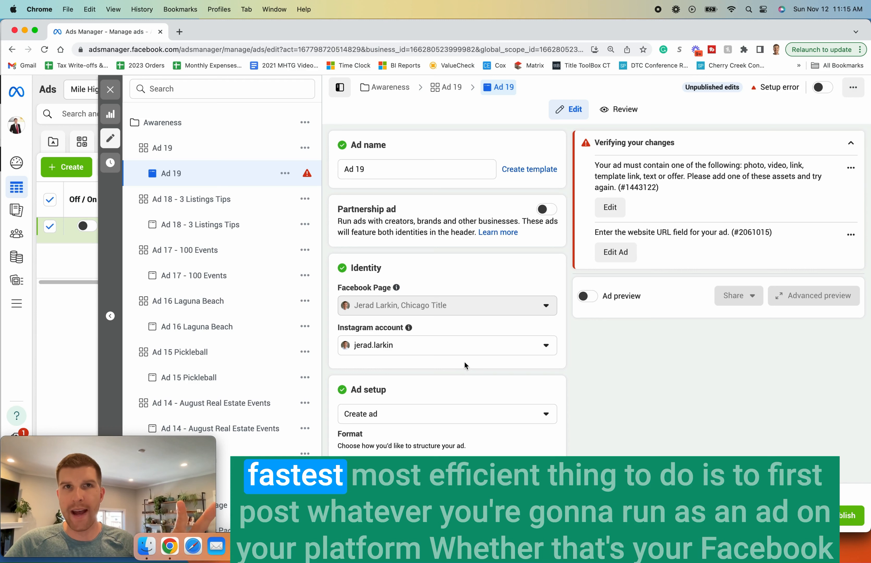
{"action": "scroll", "coordinate": [467, 361], "scroll_direction": "down", "scroll_amount": 2}
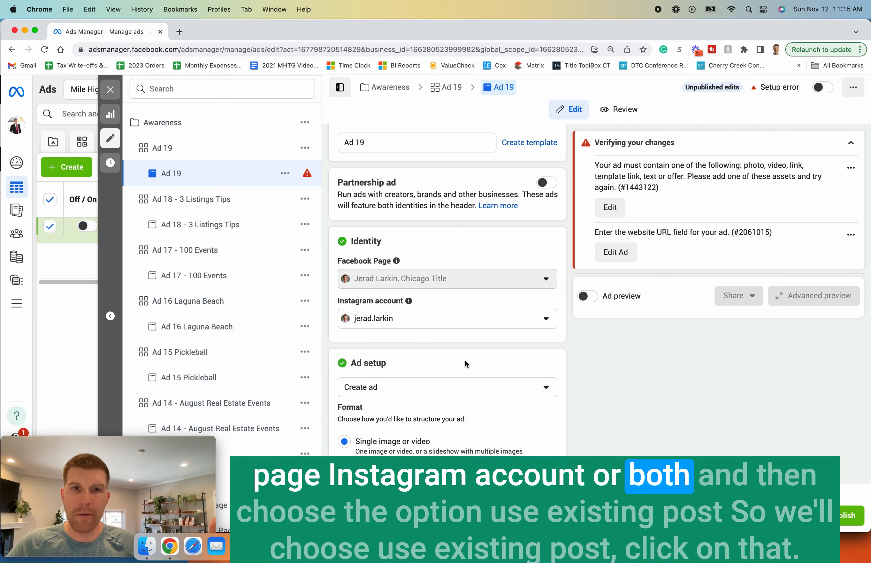
{"action": "left_click", "coordinate": [432, 387]}
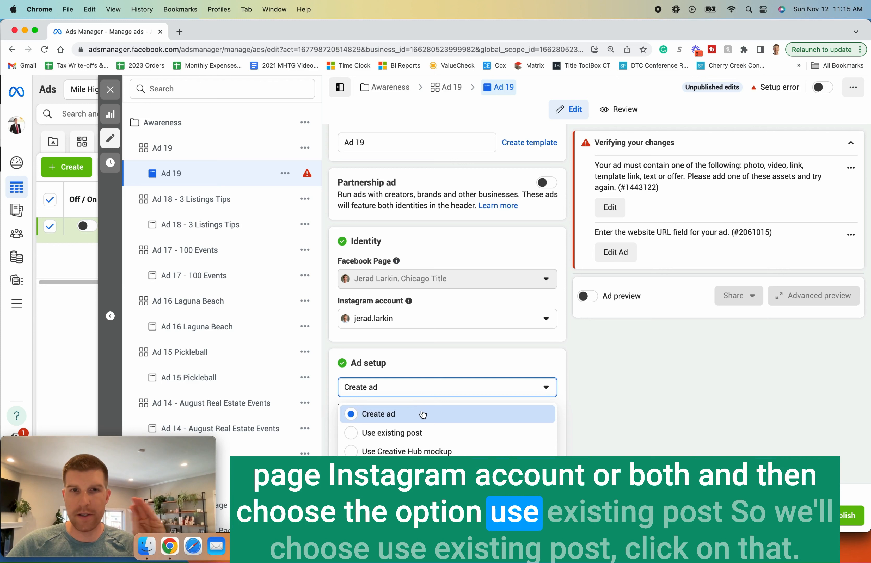
{"action": "left_click", "coordinate": [396, 433]}
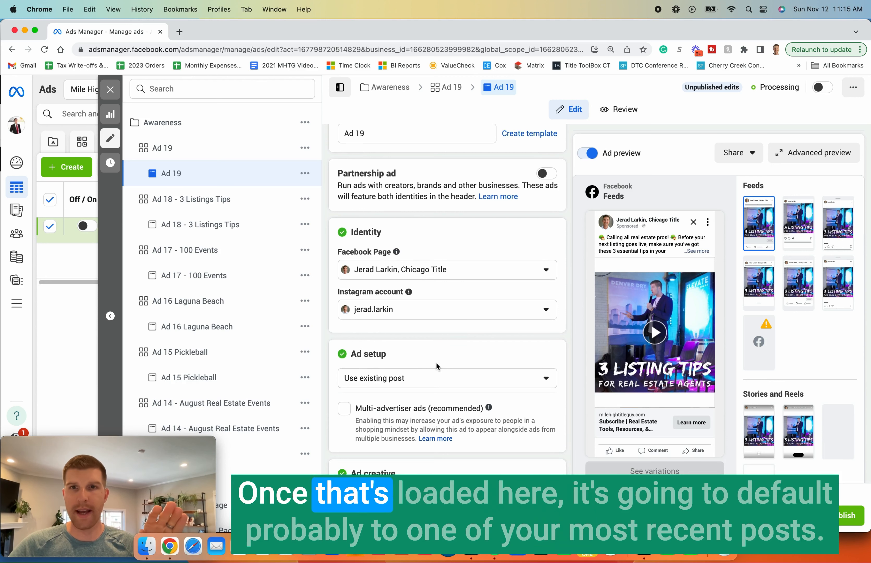
Step: Start changing the existing post in the ad creative and list the posts from the Instagram account
{"action": "scroll", "coordinate": [470, 335], "scroll_direction": "down", "scroll_amount": 1}
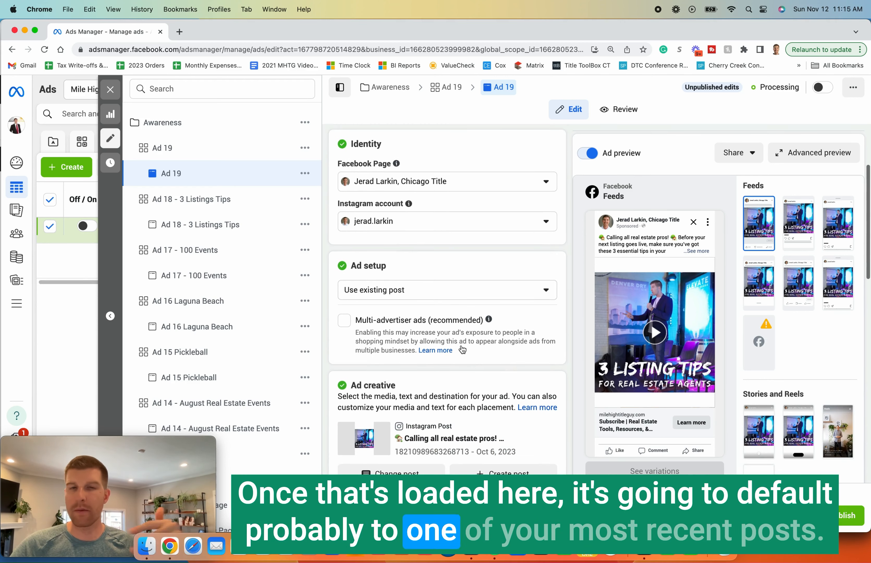
{"action": "scroll", "coordinate": [469, 348], "scroll_direction": "down", "scroll_amount": 8}
{"action": "scroll", "coordinate": [459, 340], "scroll_direction": "up", "scroll_amount": 4}
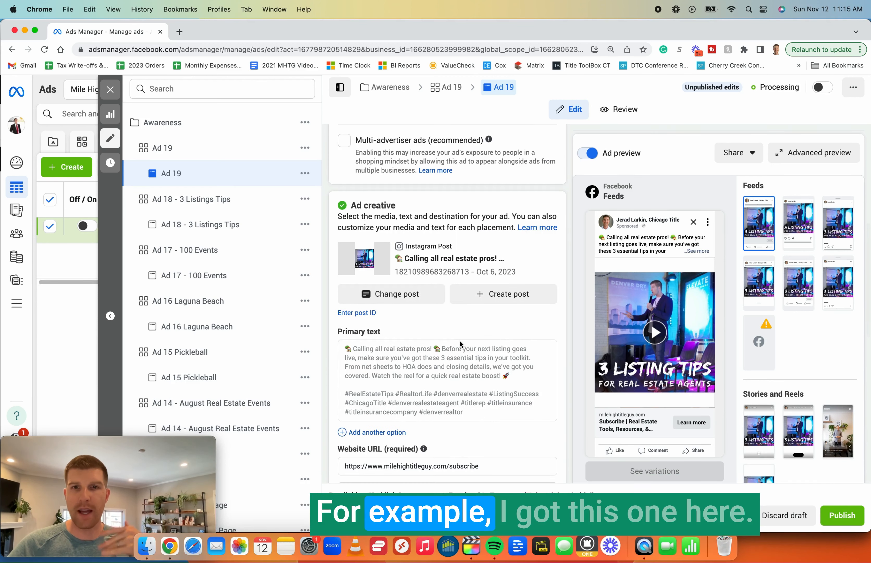
{"action": "scroll", "coordinate": [463, 336], "scroll_direction": "down", "scroll_amount": 3}
{"action": "scroll", "coordinate": [458, 337], "scroll_direction": "up", "scroll_amount": 2}
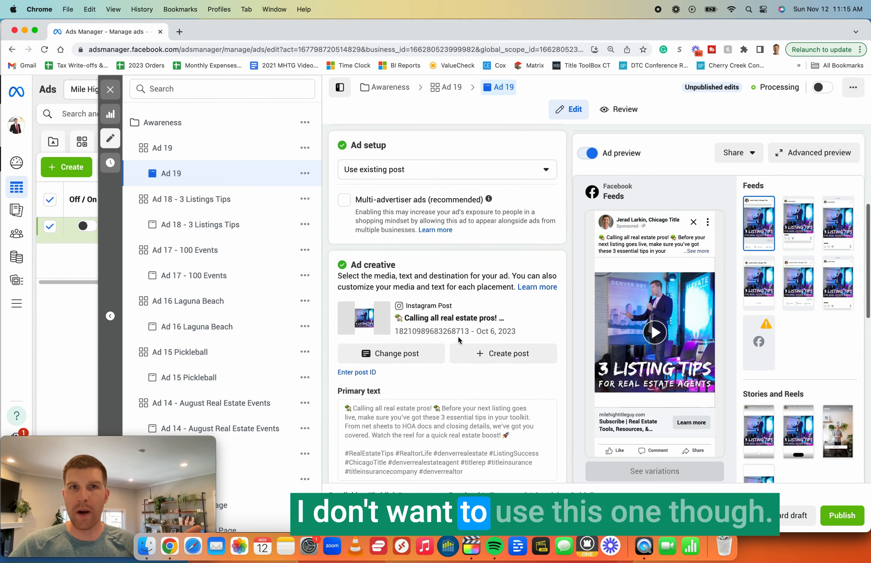
{"action": "scroll", "coordinate": [453, 277], "scroll_direction": "down", "scroll_amount": 1}
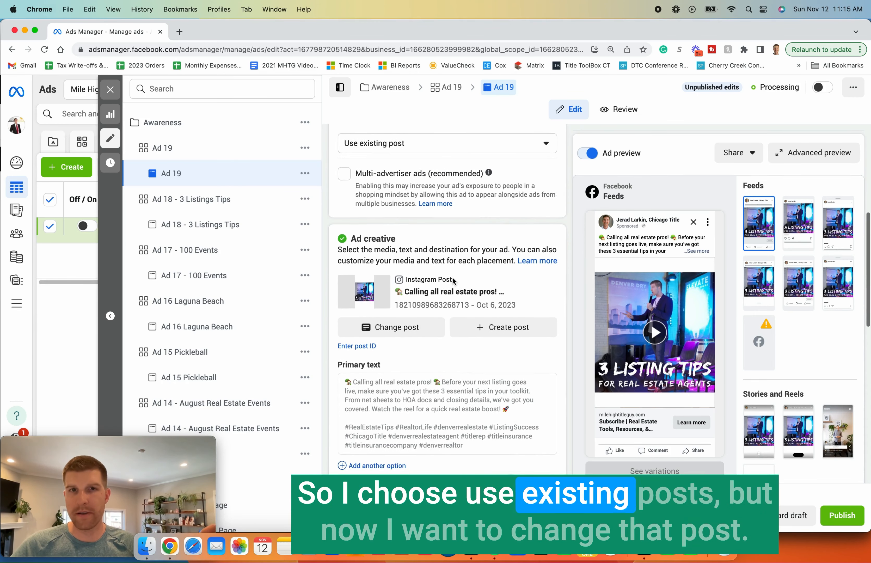
{"action": "left_click", "coordinate": [402, 323]}
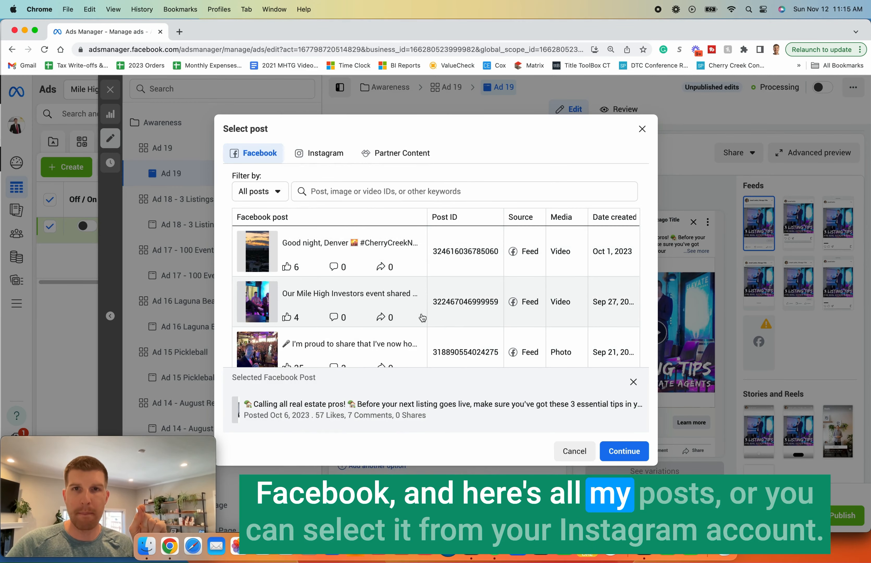
{"action": "left_click", "coordinate": [338, 157]}
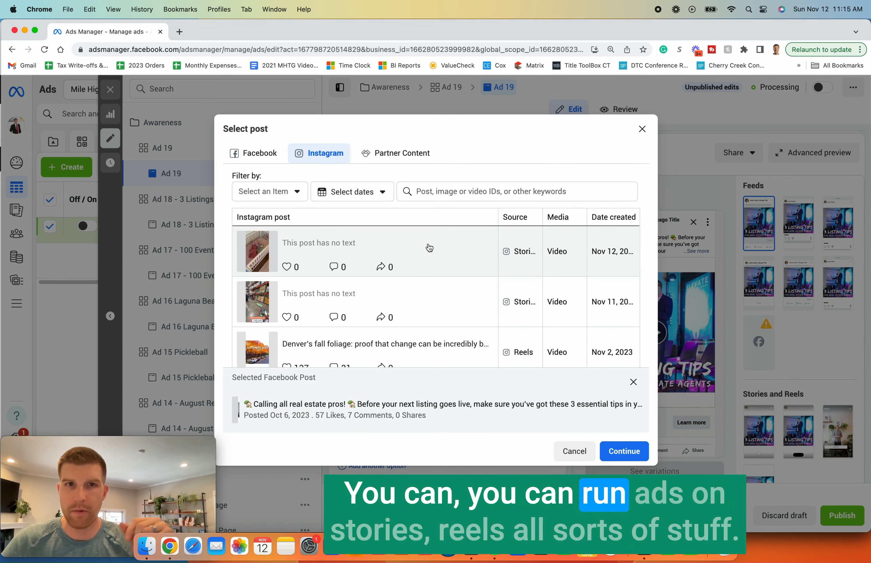
Step: Choose the Nov 2, 2023 Instagram reel "Denver's fall foliage" as the ad's post and confirm the selection
{"action": "scroll", "coordinate": [429, 248], "scroll_direction": "down", "scroll_amount": 5}
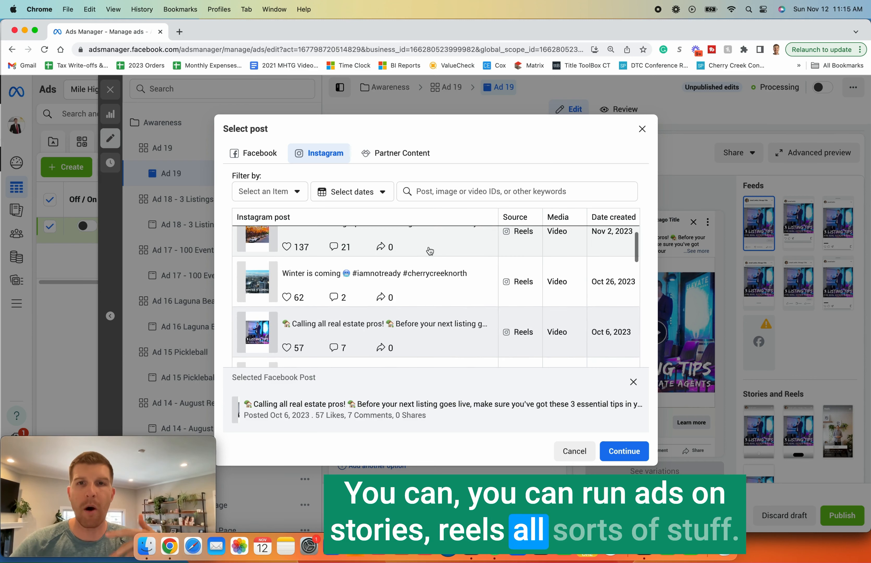
{"action": "scroll", "coordinate": [426, 278], "scroll_direction": "up", "scroll_amount": 2}
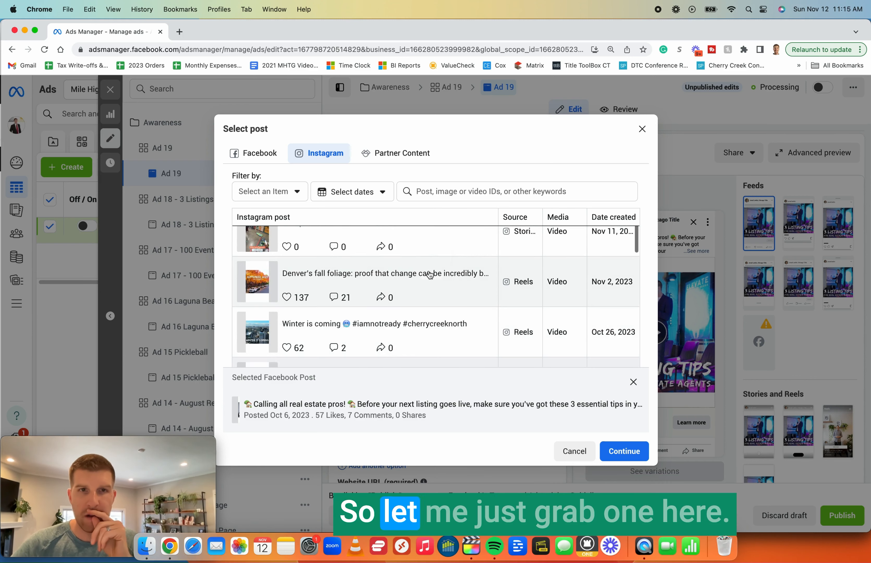
{"action": "scroll", "coordinate": [425, 289], "scroll_direction": "up", "scroll_amount": 1}
{"action": "scroll", "coordinate": [432, 291], "scroll_direction": "down", "scroll_amount": 3}
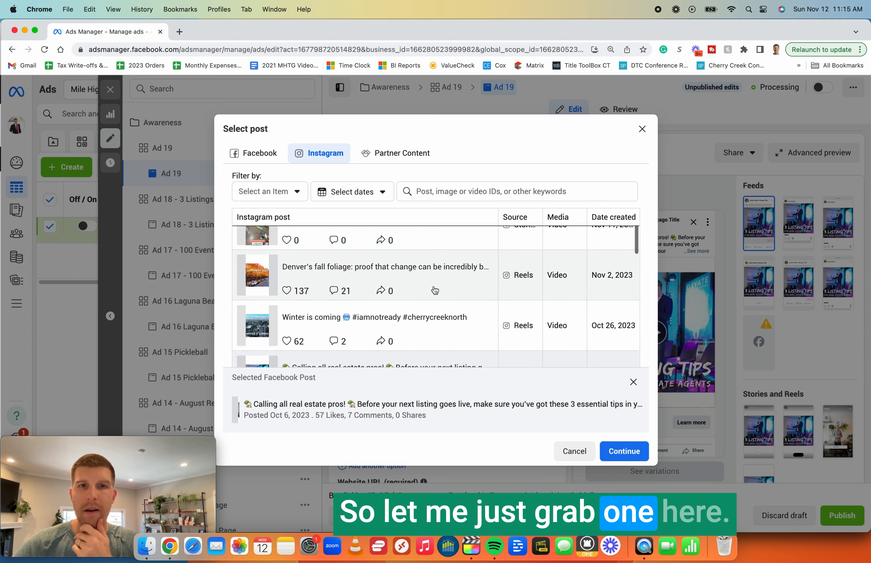
{"action": "scroll", "coordinate": [433, 290], "scroll_direction": "down", "scroll_amount": 4}
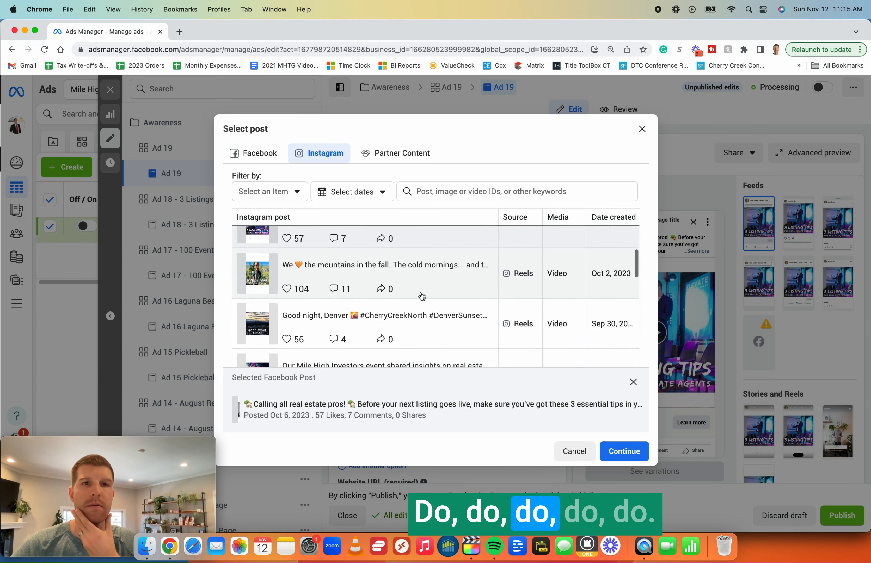
{"action": "scroll", "coordinate": [420, 290], "scroll_direction": "up", "scroll_amount": 1}
{"action": "scroll", "coordinate": [425, 296], "scroll_direction": "down", "scroll_amount": 3}
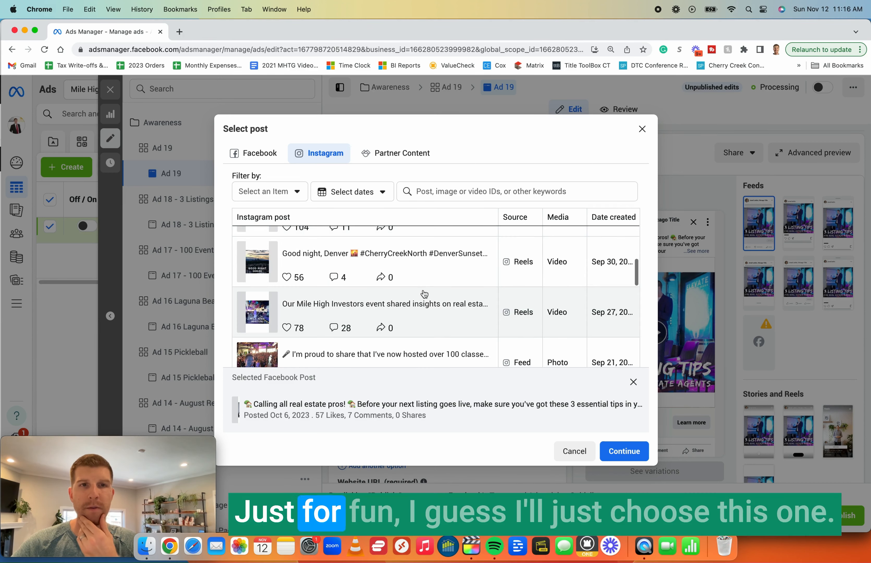
{"action": "scroll", "coordinate": [428, 307], "scroll_direction": "up", "scroll_amount": 10}
{"action": "scroll", "coordinate": [412, 293], "scroll_direction": "down", "scroll_amount": 2}
{"action": "left_click", "coordinate": [414, 285]}
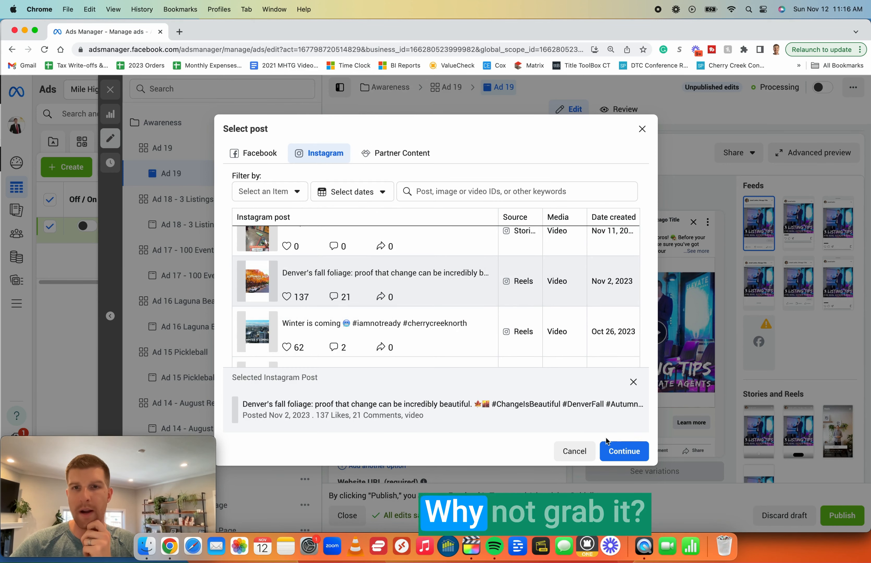
{"action": "left_click", "coordinate": [624, 452]}
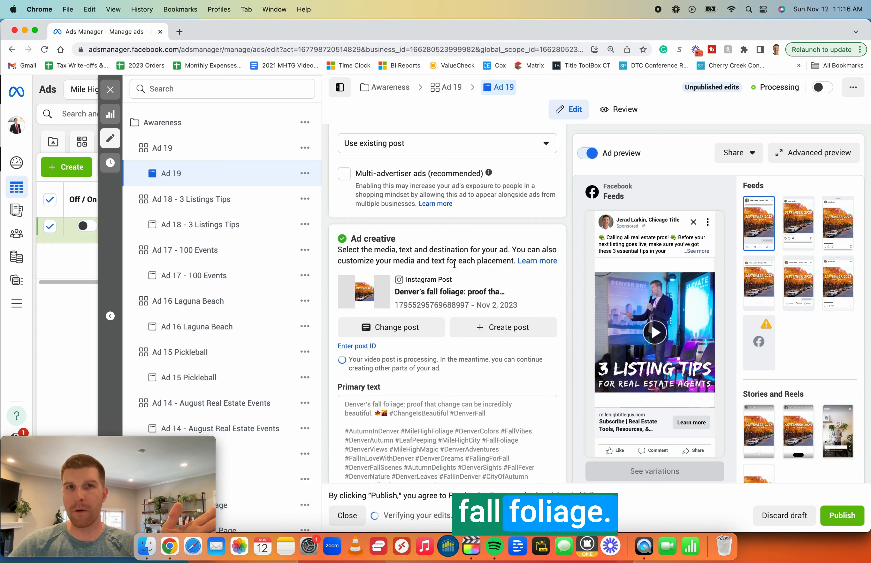
Step: Rename the ad as "Ad 19 - Fall Foliage"
{"action": "scroll", "coordinate": [456, 273], "scroll_direction": "up", "scroll_amount": 8}
{"action": "left_click", "coordinate": [429, 165]}
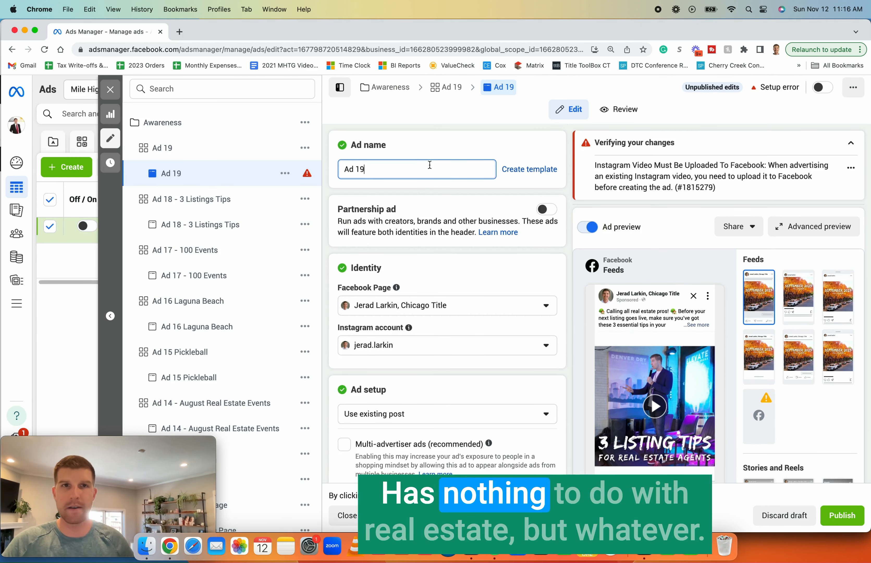
{"action": "type", "text": "- Fall"}
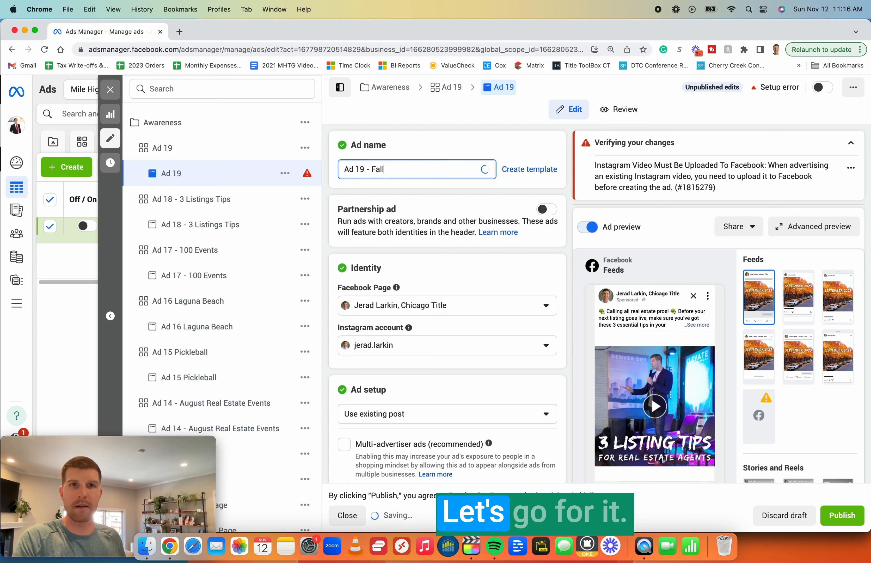
{"action": "type", "text": " Foliage"}
{"action": "key", "text": "Tab"}
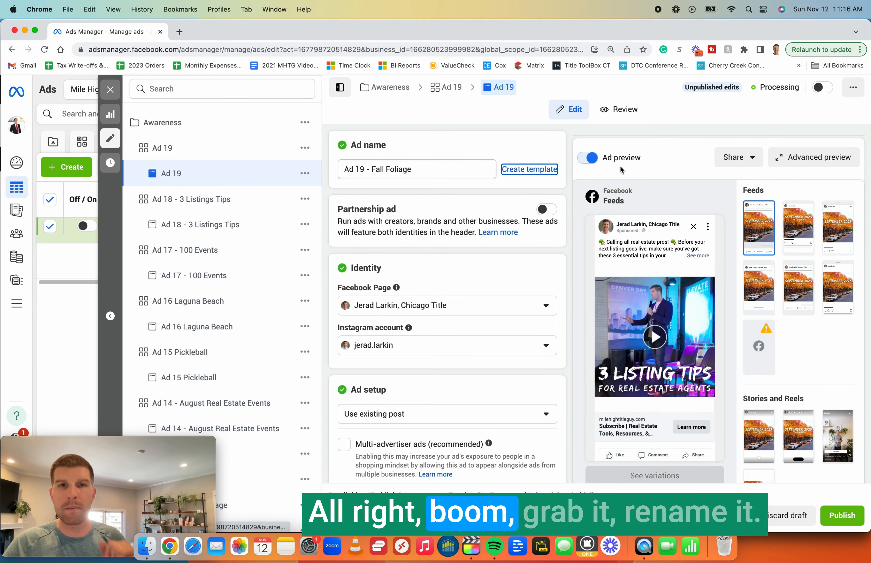
Step: Change the ad's call to action from Send WhatsApp message to Learn more
{"action": "scroll", "coordinate": [545, 285], "scroll_direction": "down", "scroll_amount": 2}
{"action": "scroll", "coordinate": [545, 285], "scroll_direction": "down", "scroll_amount": 7}
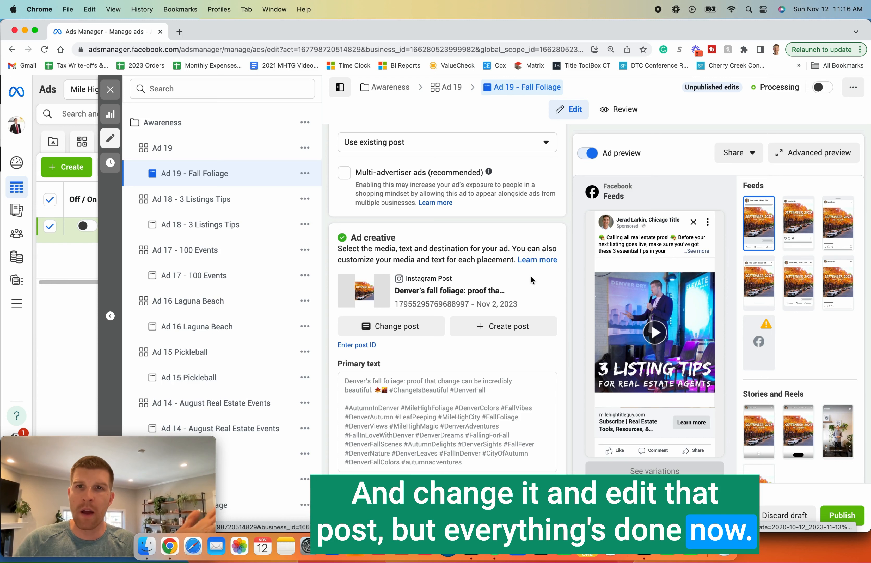
{"action": "scroll", "coordinate": [528, 279], "scroll_direction": "down", "scroll_amount": 3}
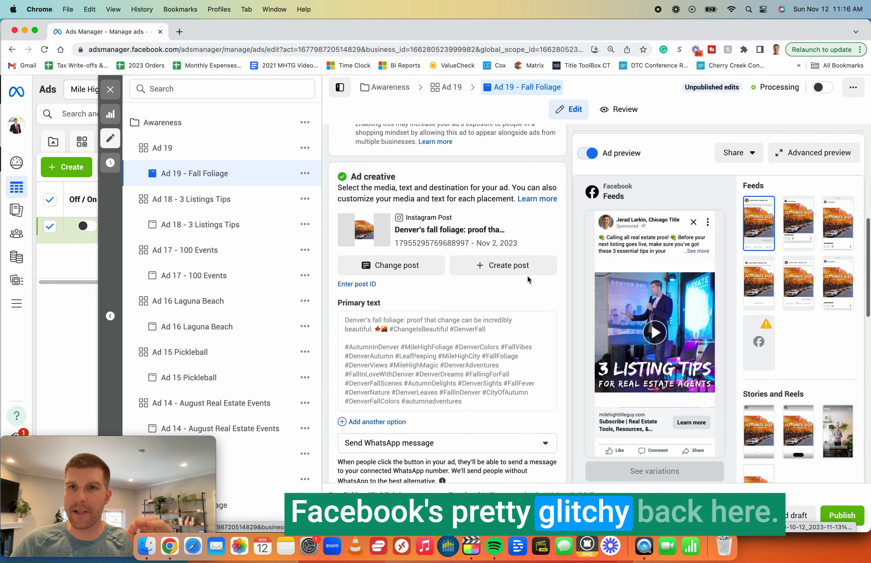
{"action": "scroll", "coordinate": [526, 275], "scroll_direction": "down", "scroll_amount": 5}
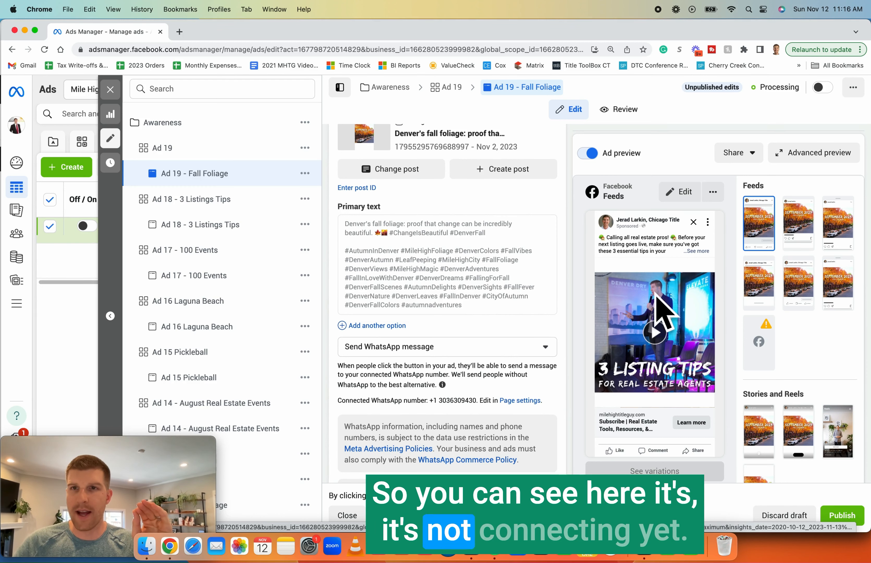
{"action": "scroll", "coordinate": [481, 280], "scroll_direction": "down", "scroll_amount": 1}
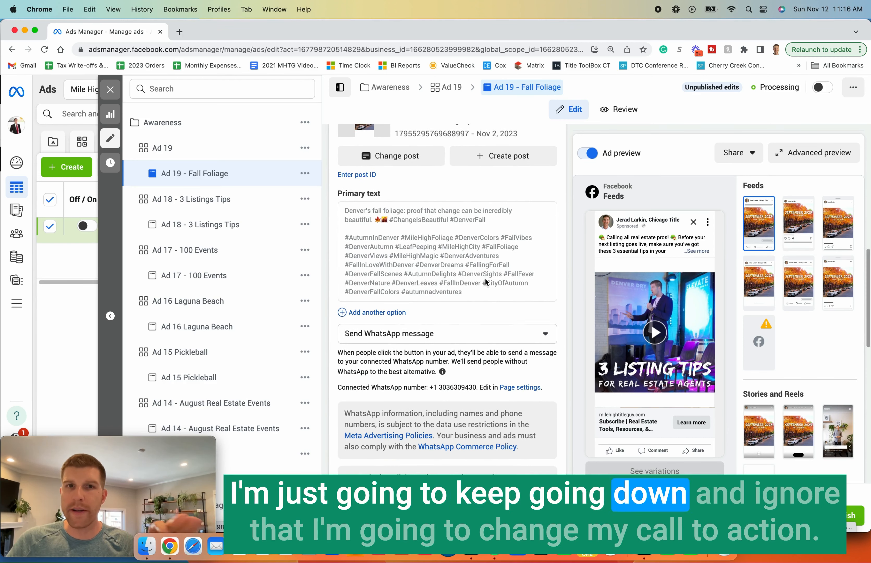
{"action": "scroll", "coordinate": [485, 277], "scroll_direction": "down", "scroll_amount": 1}
{"action": "left_click", "coordinate": [447, 323]}
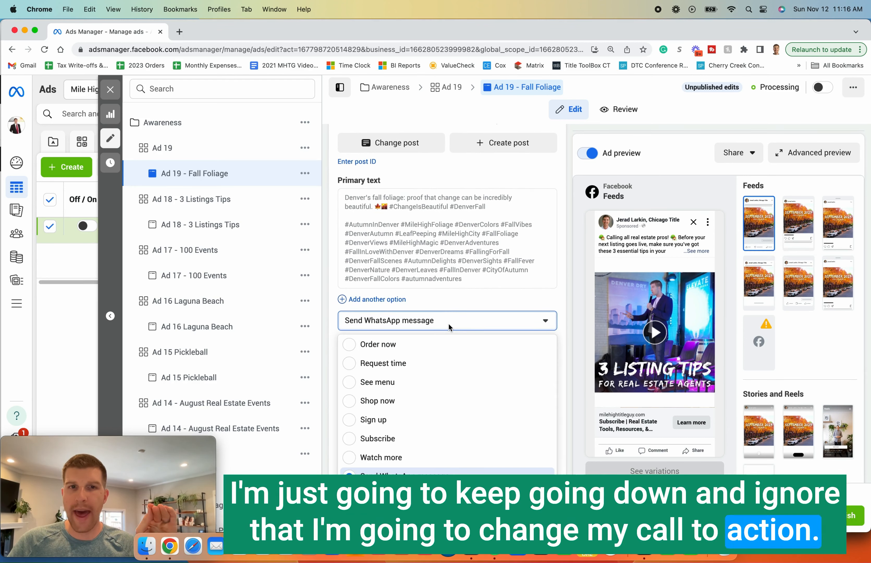
{"action": "scroll", "coordinate": [401, 406], "scroll_direction": "up", "scroll_amount": 5}
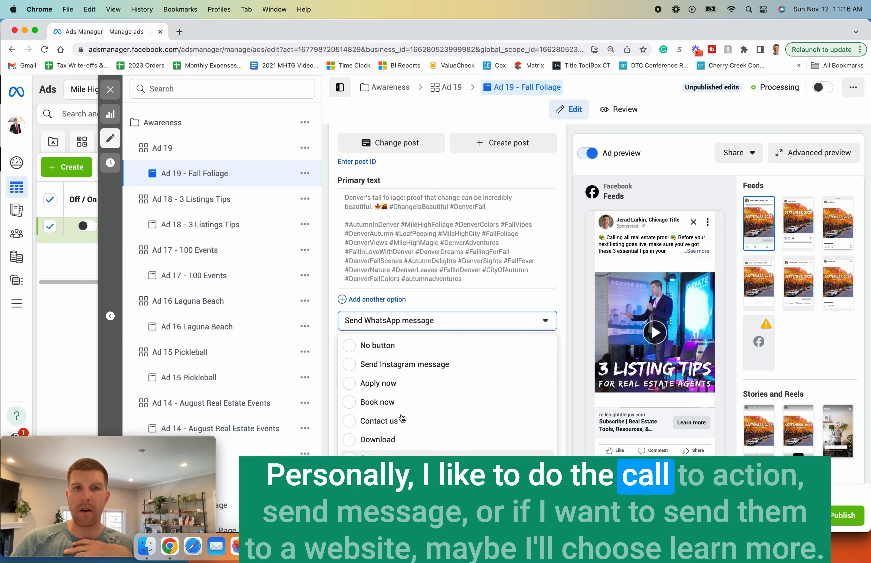
{"action": "scroll", "coordinate": [397, 417], "scroll_direction": "down", "scroll_amount": 3}
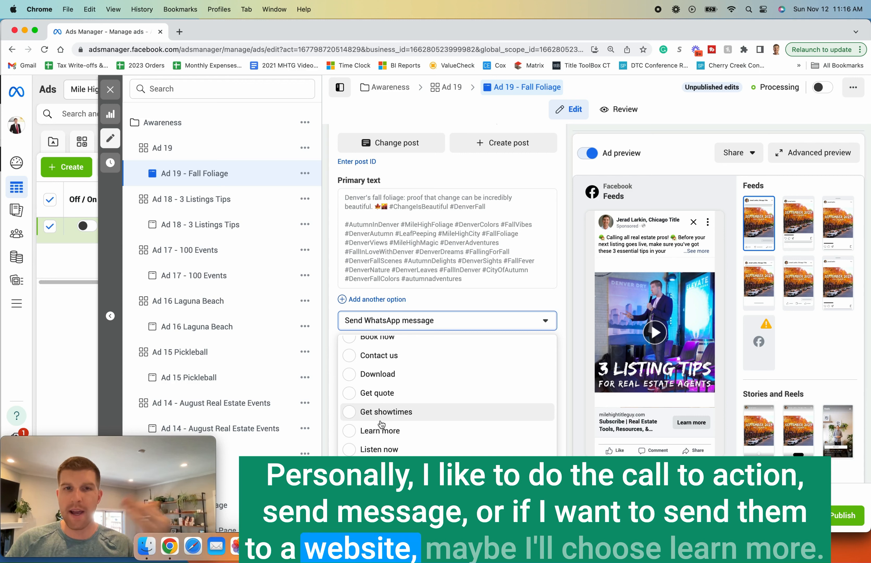
{"action": "left_click", "coordinate": [384, 434]}
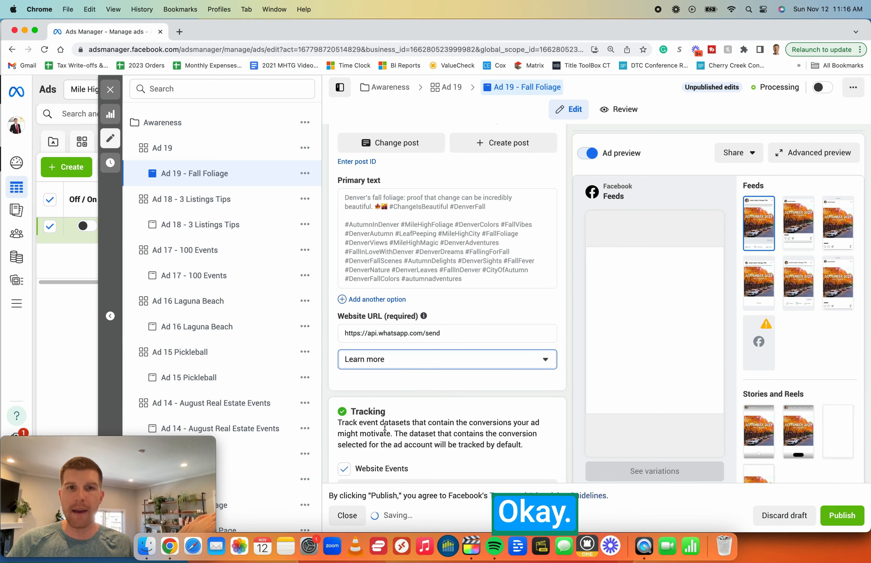
{"action": "left_click", "coordinate": [437, 331]}
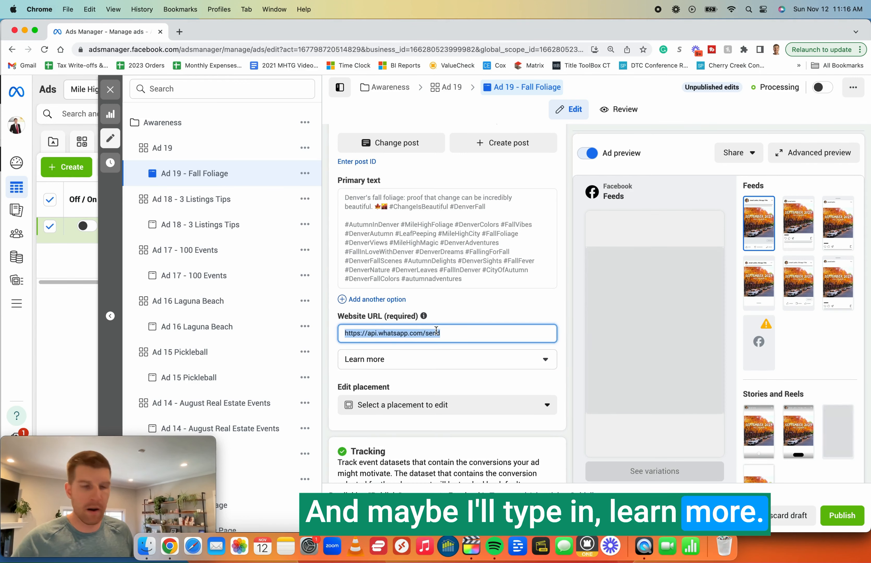
{"action": "key", "text": "super+t"}
{"action": "type", "text": "milehightitleguy.com"}
{"action": "key", "text": "super+a"}
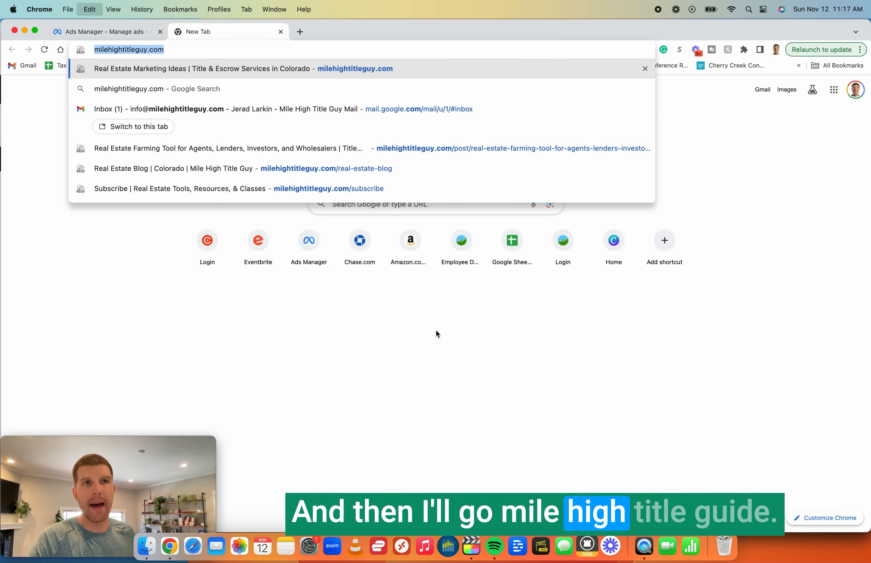
{"action": "key", "text": "super+c"}
{"action": "key", "text": "super+w"}
{"action": "key", "text": "super+a"}
{"action": "key", "text": "super+v"}
{"action": "key", "text": "Tab"}
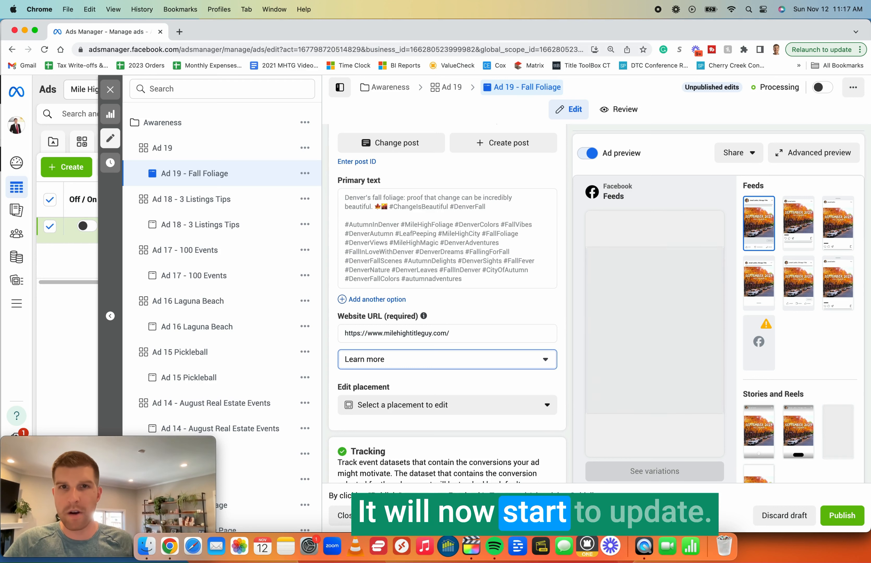
Step: Review the tracking settings, play the video in the ad preview and publish the ad
{"action": "scroll", "coordinate": [486, 348], "scroll_direction": "down", "scroll_amount": 3}
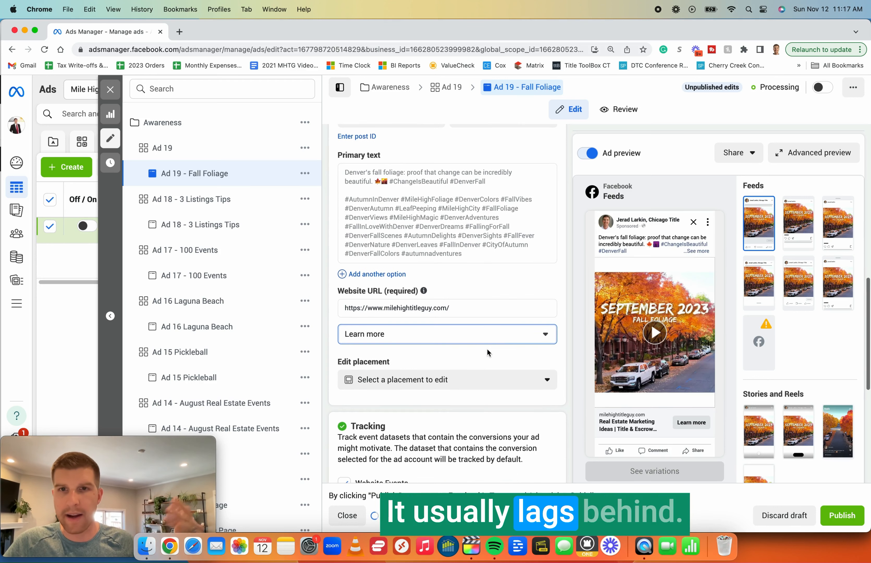
{"action": "scroll", "coordinate": [503, 342], "scroll_direction": "down", "scroll_amount": 10}
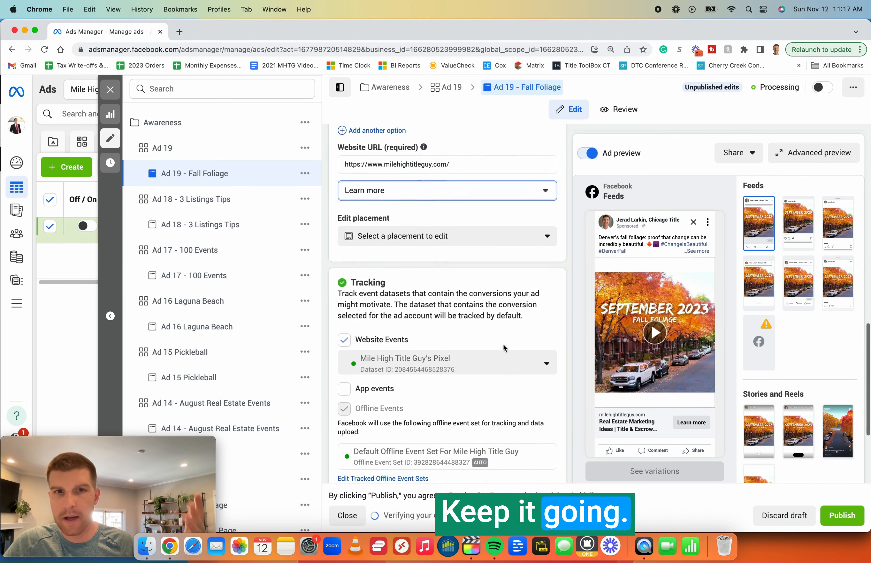
{"action": "scroll", "coordinate": [500, 345], "scroll_direction": "down", "scroll_amount": 1}
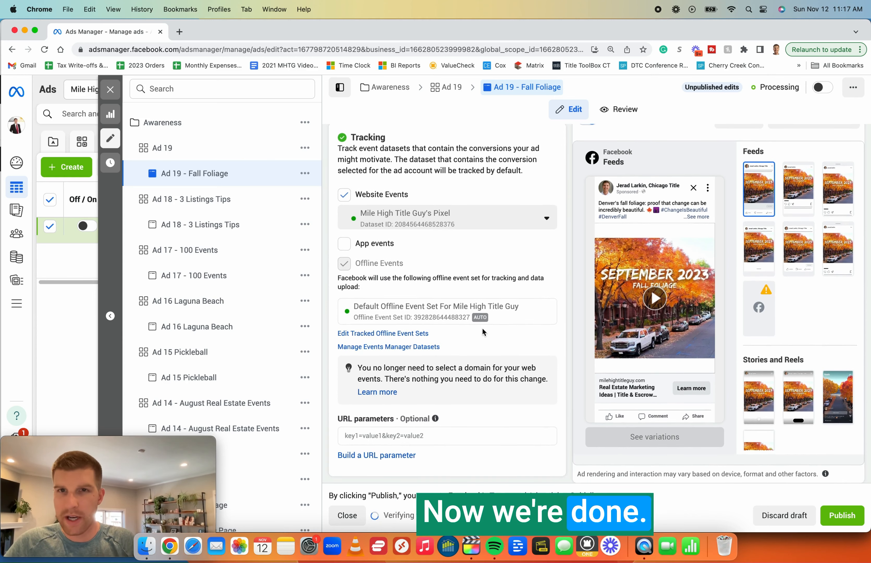
{"action": "left_click", "coordinate": [660, 304]}
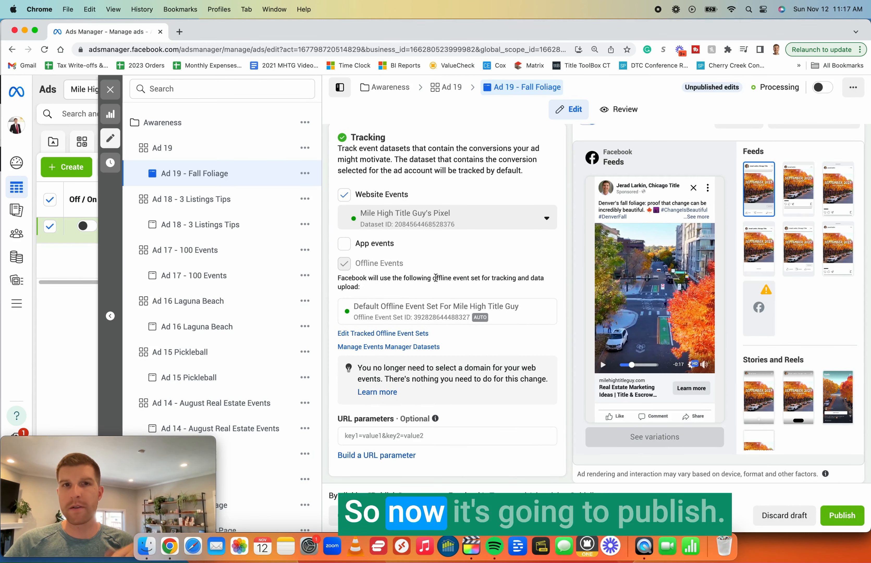
{"action": "left_click", "coordinate": [841, 516]}
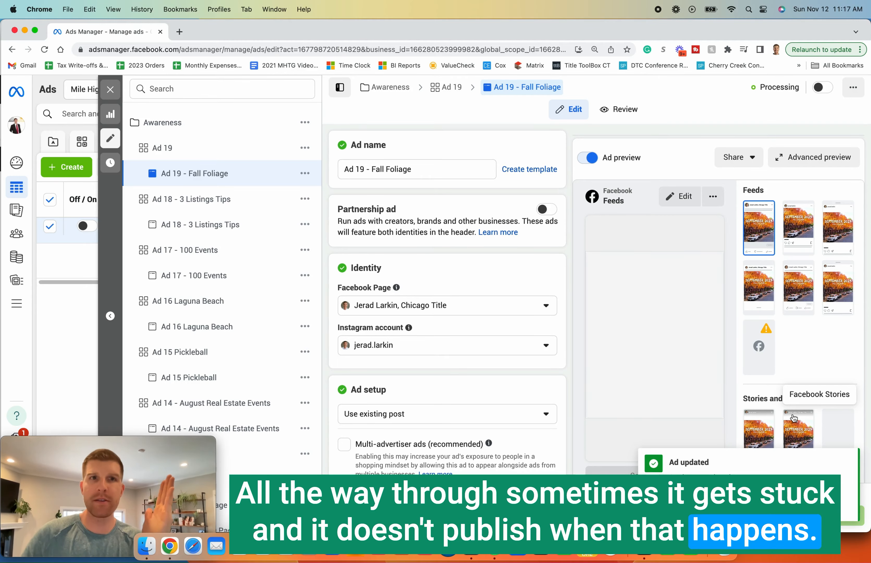
Step: Close the ad editor and turn on the Ad 19 - Fall Foliage ad in the ads list
{"action": "key", "text": "ctrl+Up"}
{"action": "key", "text": "ctrl+Up"}
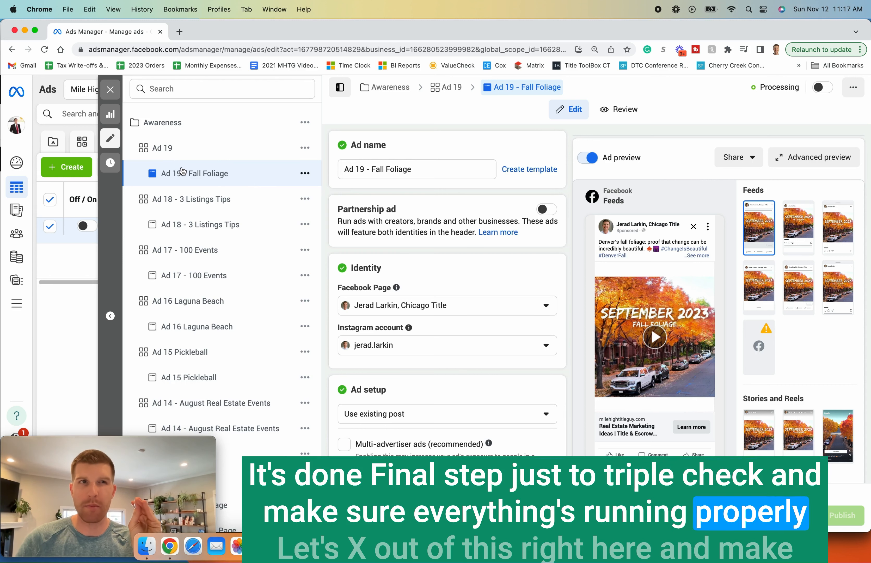
{"action": "left_click", "coordinate": [111, 90]}
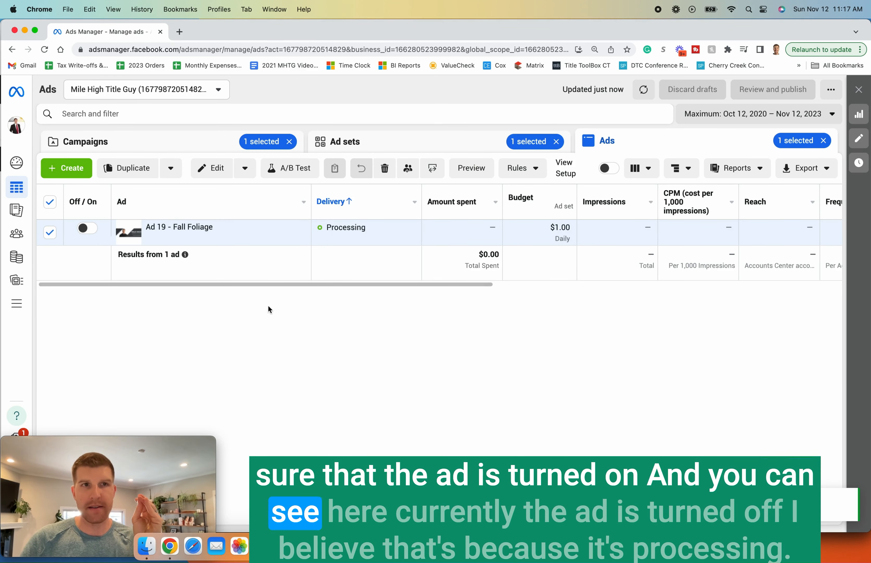
{"action": "left_click", "coordinate": [87, 230]}
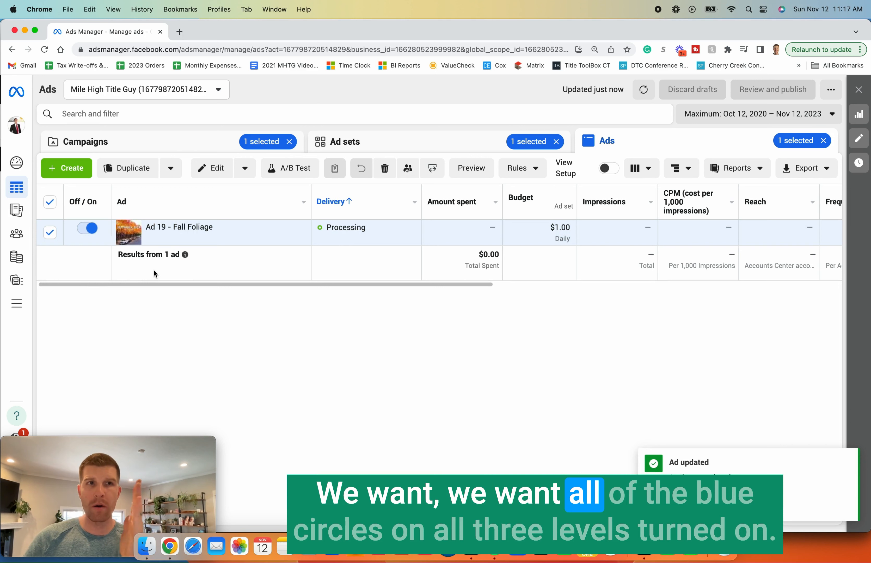
Step: Check that the new ad's parent ad set and the Awareness campaign are also turned on, and return to the ads list
{"action": "mouse_move", "coordinate": [332, 201]}
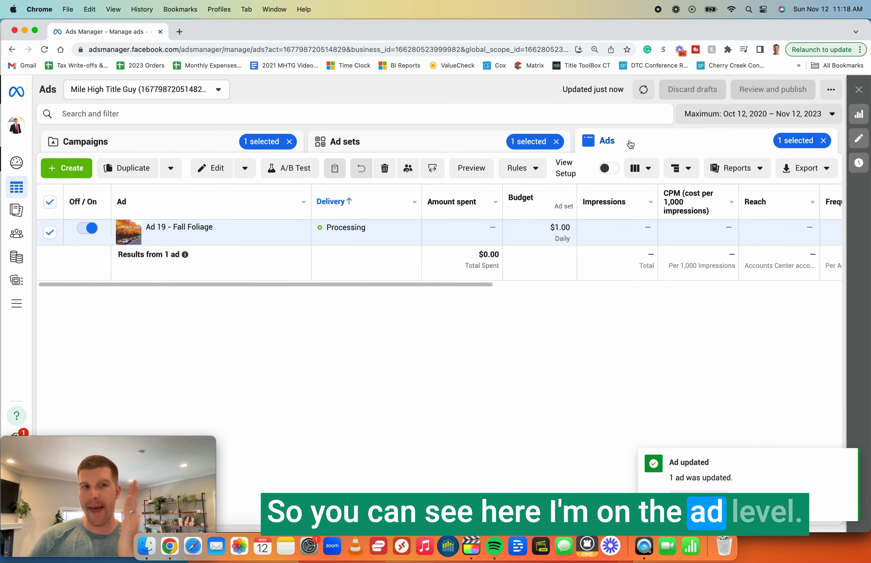
{"action": "left_click", "coordinate": [344, 141]}
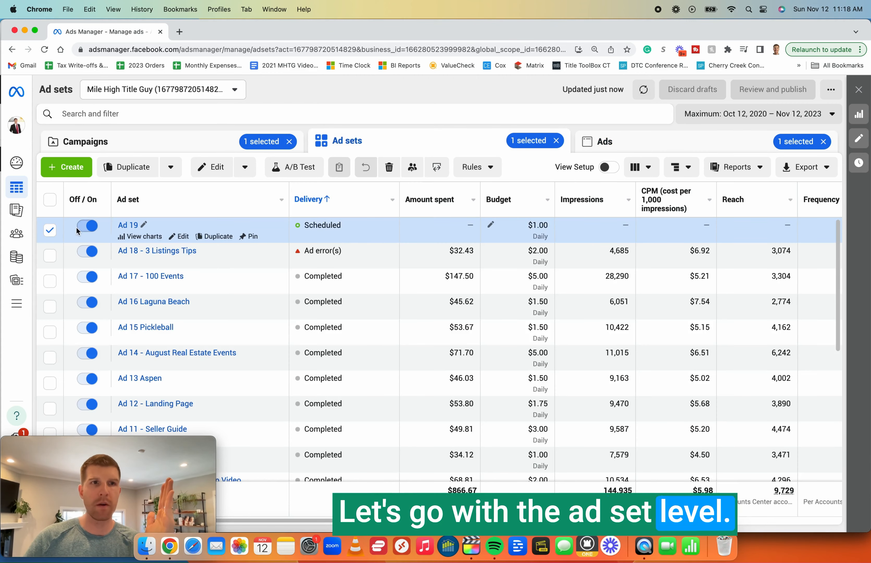
{"action": "left_click", "coordinate": [179, 139]}
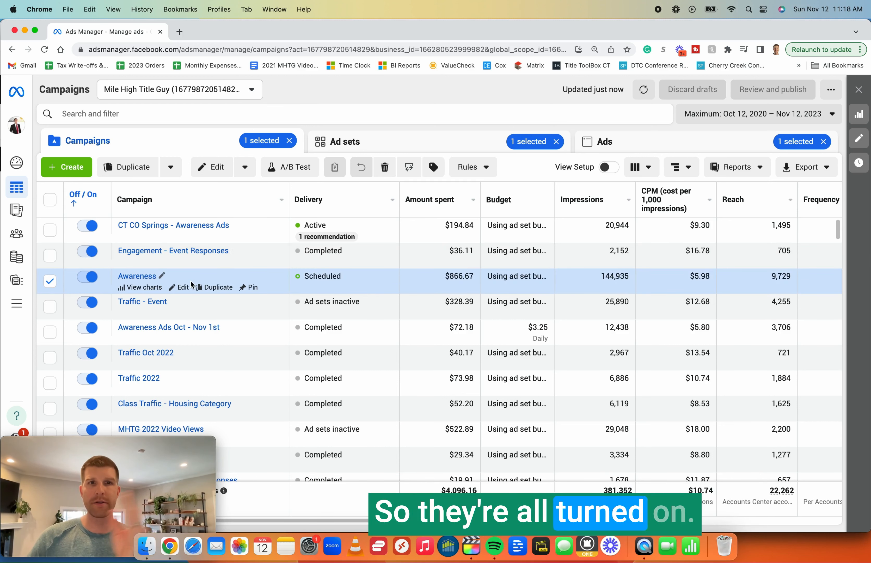
{"action": "left_click", "coordinate": [651, 150]}
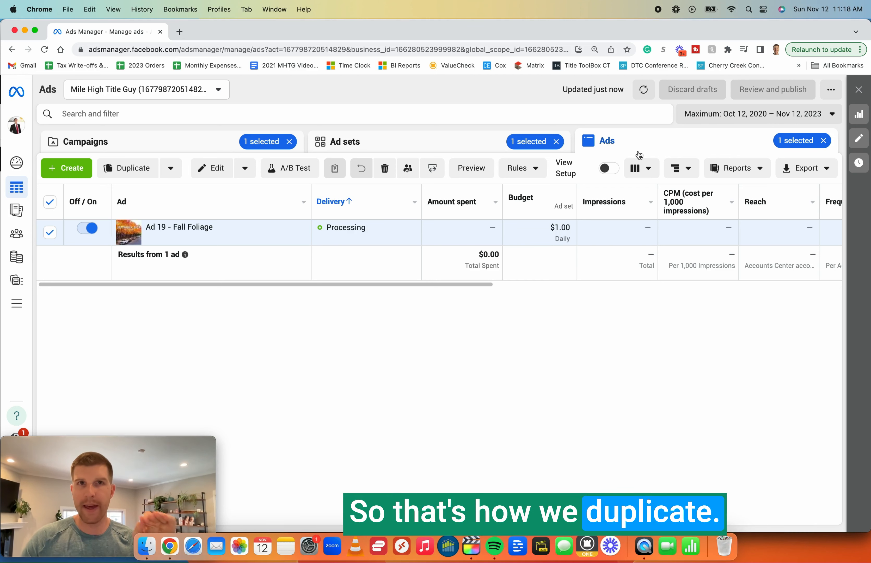
Step: Start a new campaign from the campaigns level and choose Traffic as its objective
{"action": "left_click", "coordinate": [122, 140]}
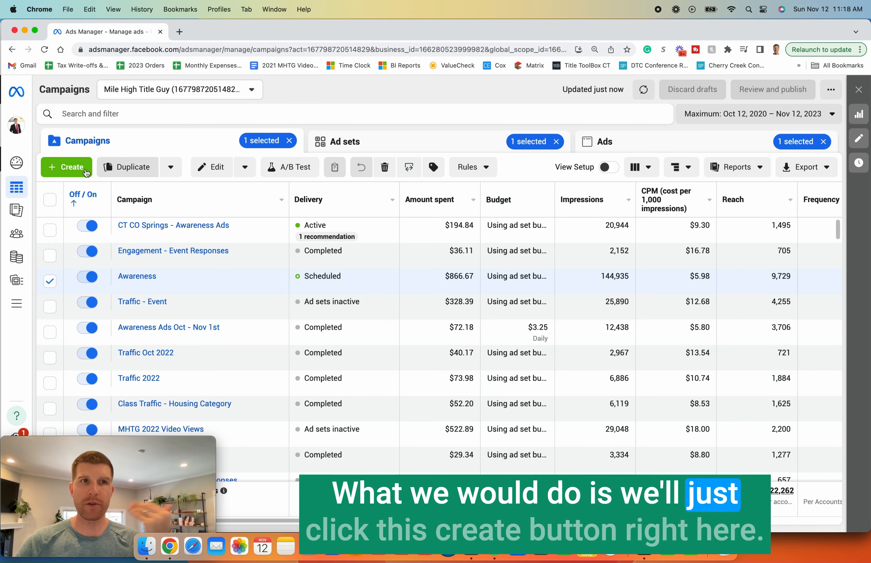
{"action": "left_click", "coordinate": [69, 168]}
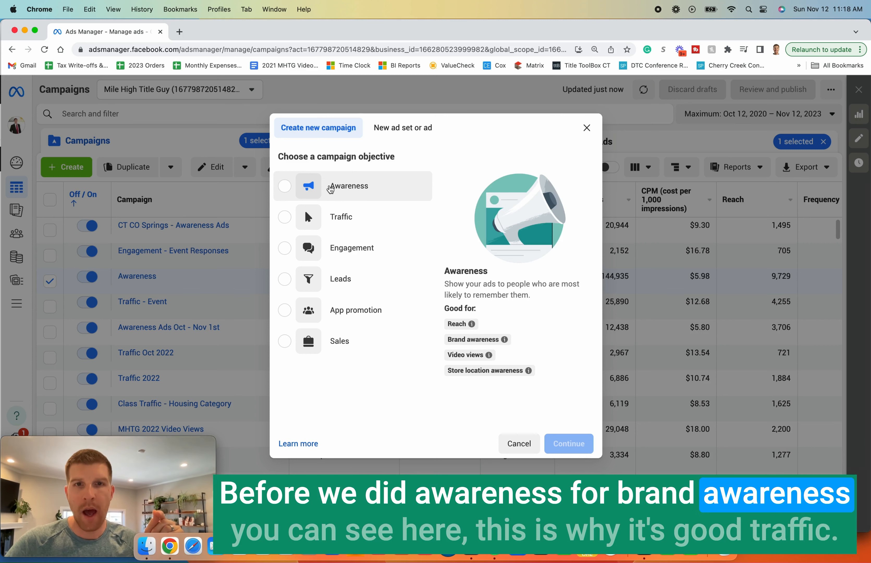
{"action": "left_click", "coordinate": [330, 188]}
{"action": "left_click", "coordinate": [366, 209]}
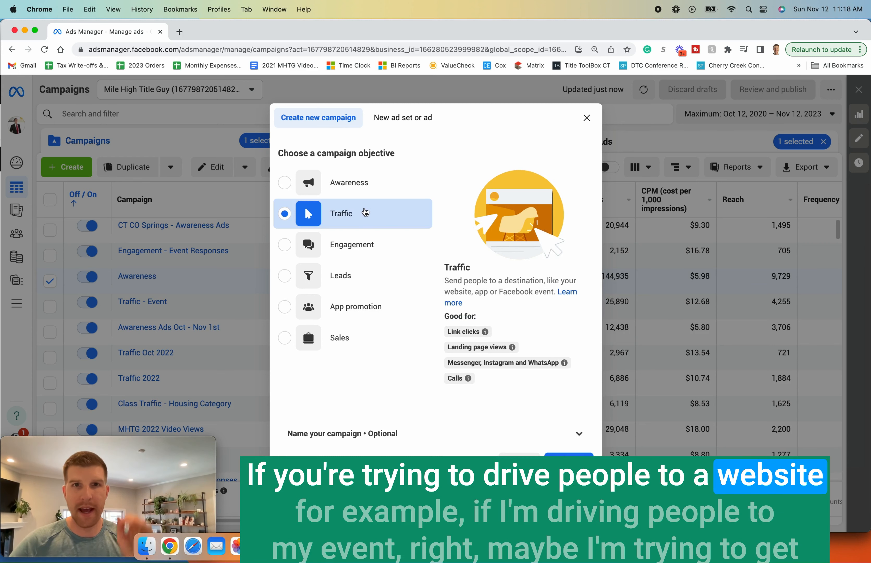
Step: Open the organizer's Eventbrite page in a new browser tab and browse the listed events
{"action": "key", "text": "super+t"}
{"action": "type", "text": "eve"}
{"action": "key", "text": "Return"}
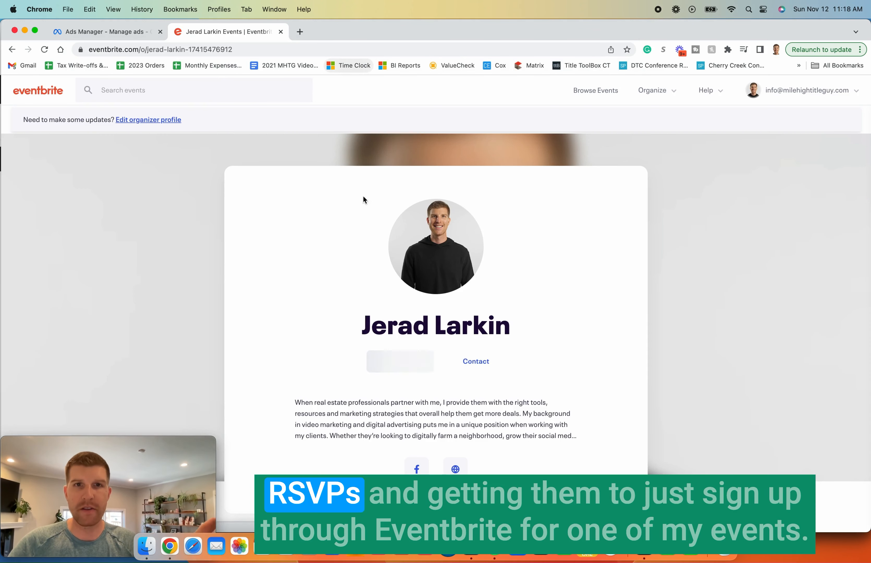
{"action": "scroll", "coordinate": [422, 278], "scroll_direction": "down", "scroll_amount": 4}
{"action": "scroll", "coordinate": [424, 274], "scroll_direction": "down", "scroll_amount": 12}
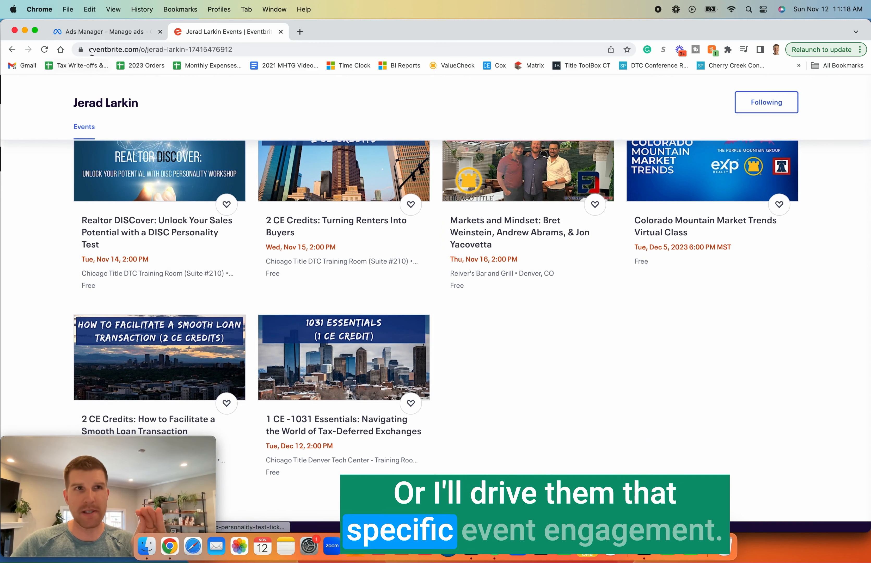
Step: Switch back to Ads Manager and compare the Engagement, Leads and Awareness objectives, leaving Traffic selected
{"action": "left_click", "coordinate": [113, 34]}
{"action": "left_click", "coordinate": [352, 248]}
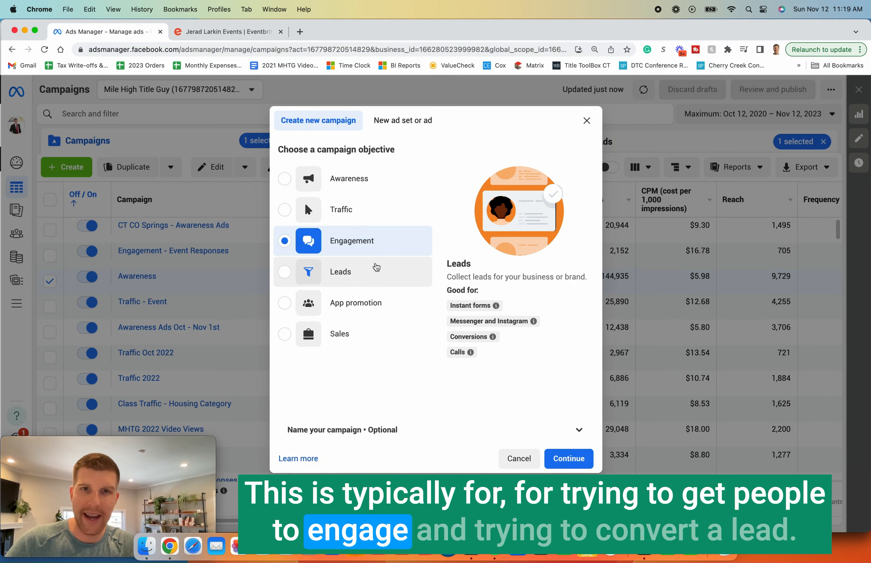
{"action": "left_click", "coordinate": [373, 272]}
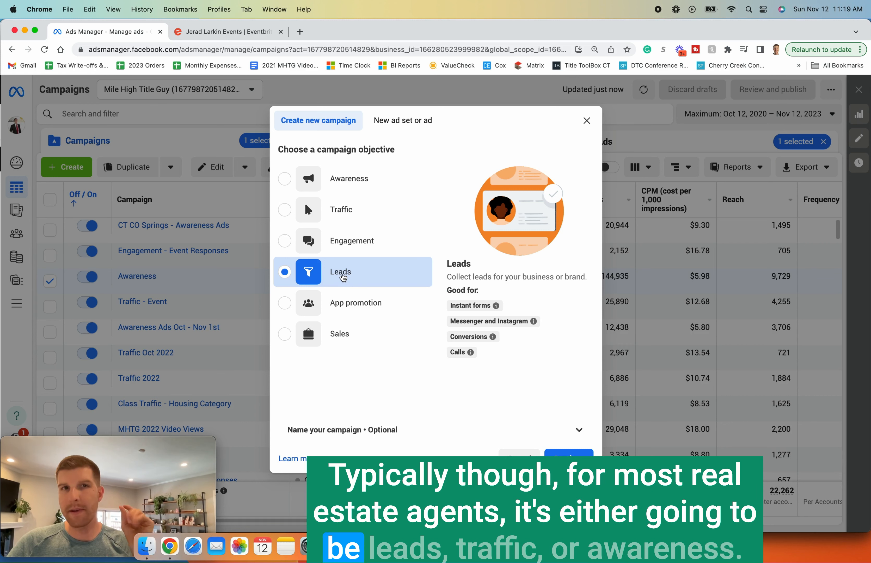
{"action": "left_click", "coordinate": [356, 218]}
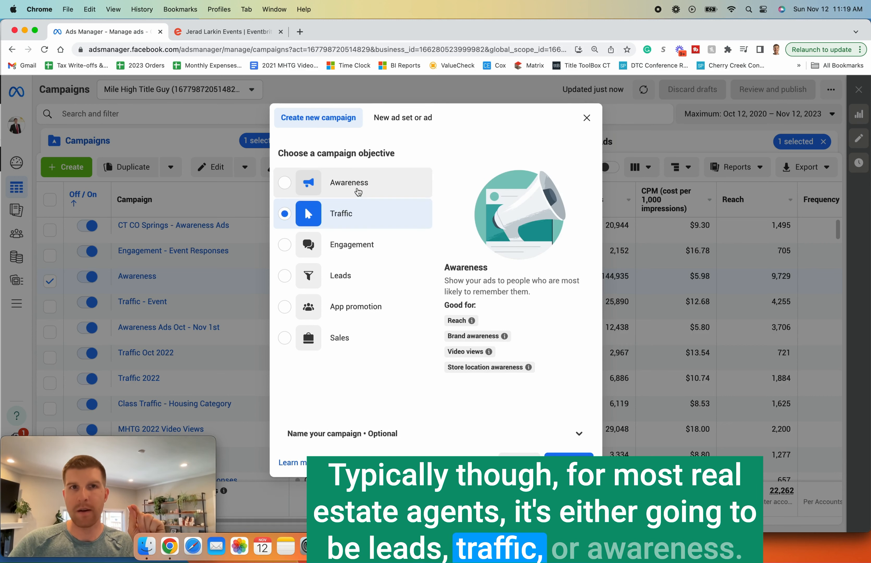
{"action": "left_click", "coordinate": [355, 188]}
{"action": "left_click", "coordinate": [351, 217]}
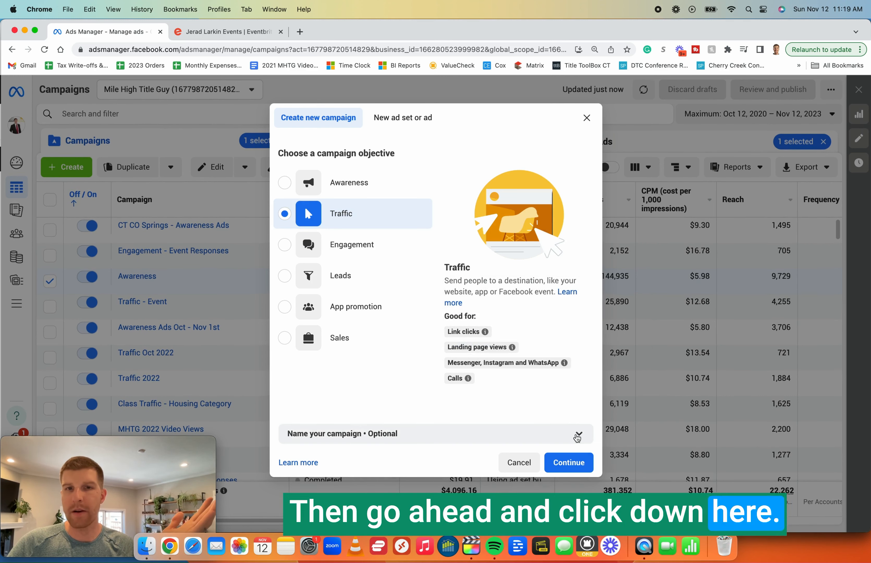
Step: Name the campaign Traffic Campaign 2023 and both its ad set and ad Ad #1, and continue to the campaign settings
{"action": "left_click", "coordinate": [578, 435]}
{"action": "scroll", "coordinate": [578, 438], "scroll_direction": "down", "scroll_amount": 4}
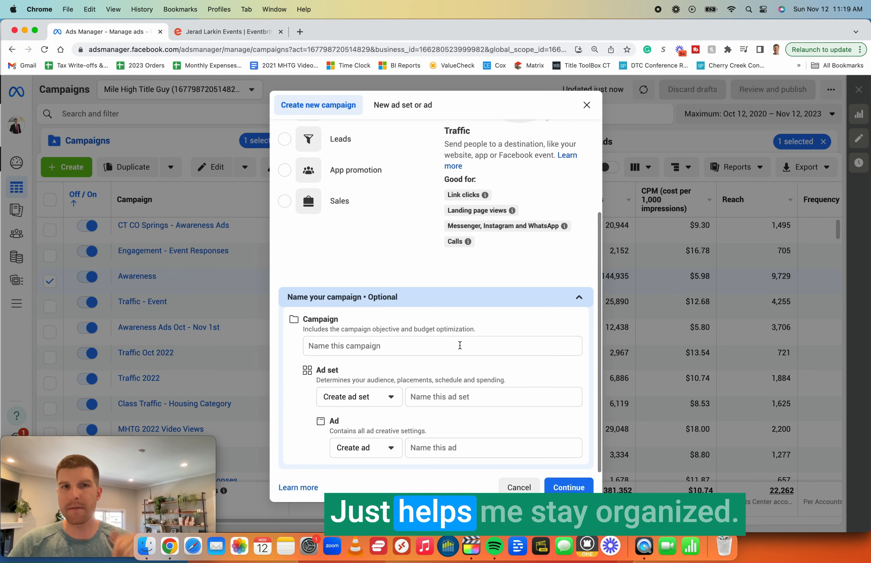
{"action": "left_click", "coordinate": [460, 342]}
{"action": "type", "text": "Traffic Campaign 2023"}
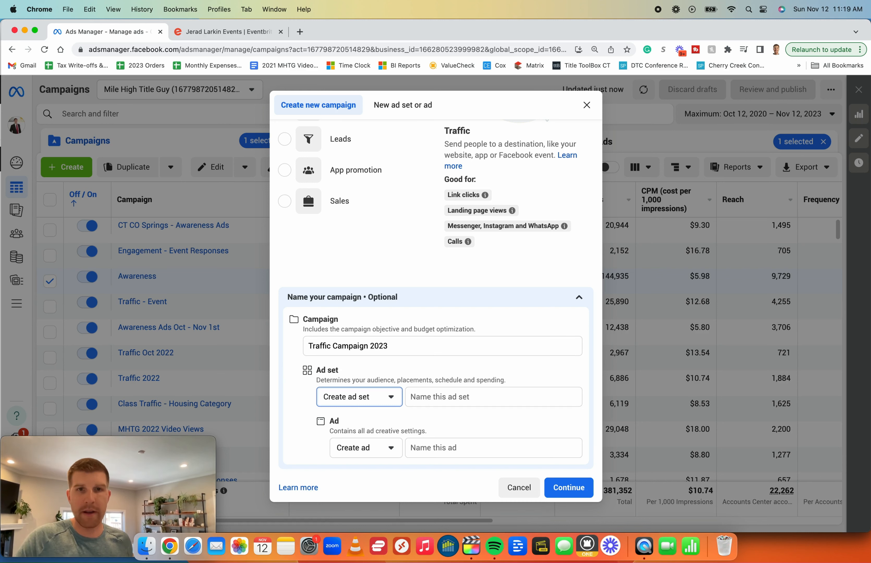
{"action": "left_click", "coordinate": [461, 395]}
{"action": "type", "text": "Ad"}
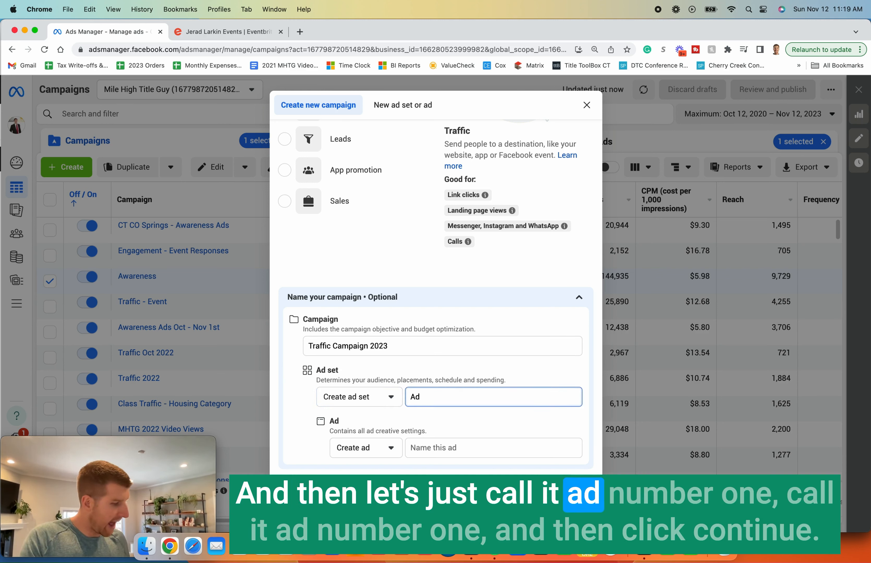
{"action": "type", "text": " #1Ad #1"}
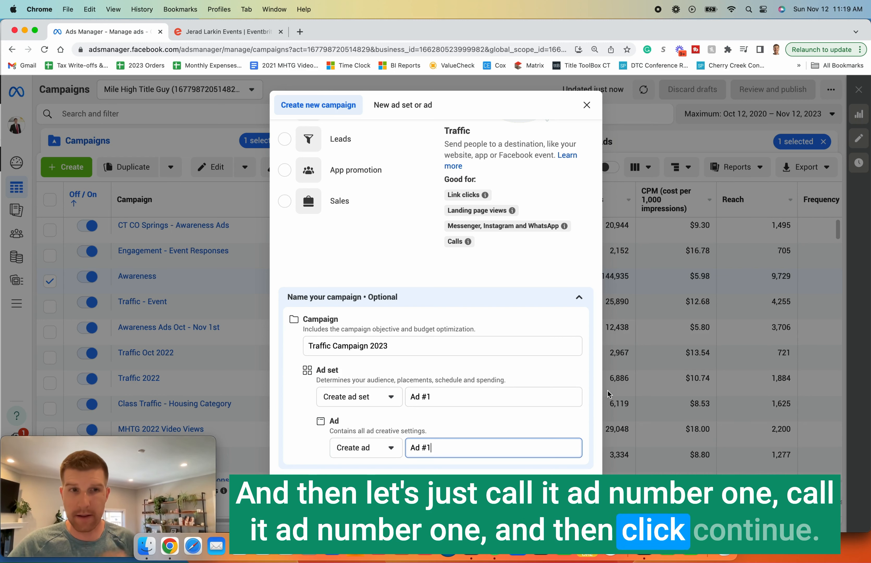
{"action": "left_click", "coordinate": [569, 488]}
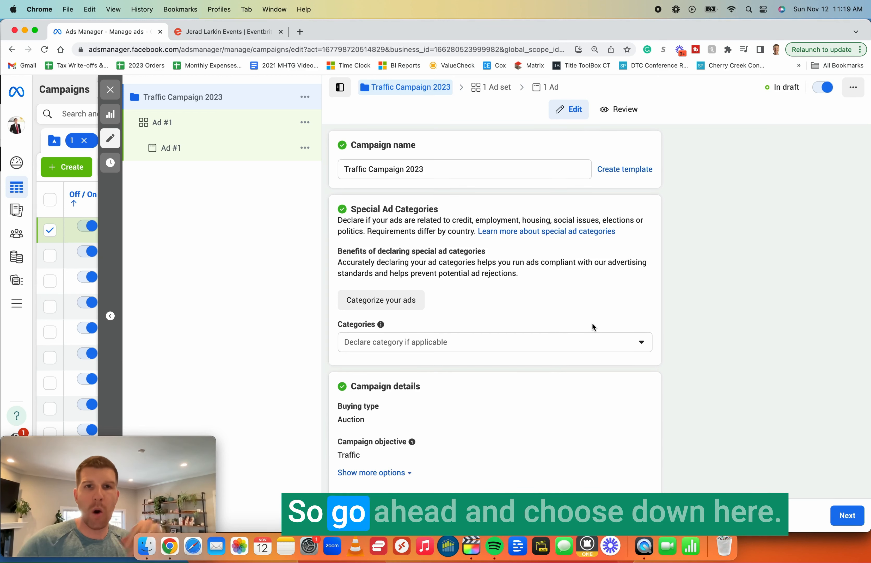
Step: Declare Housing as the campaign's special ad category and proceed to the ad set settings
{"action": "left_click", "coordinate": [502, 342]}
{"action": "left_click", "coordinate": [502, 341]}
{"action": "left_click", "coordinate": [501, 340]}
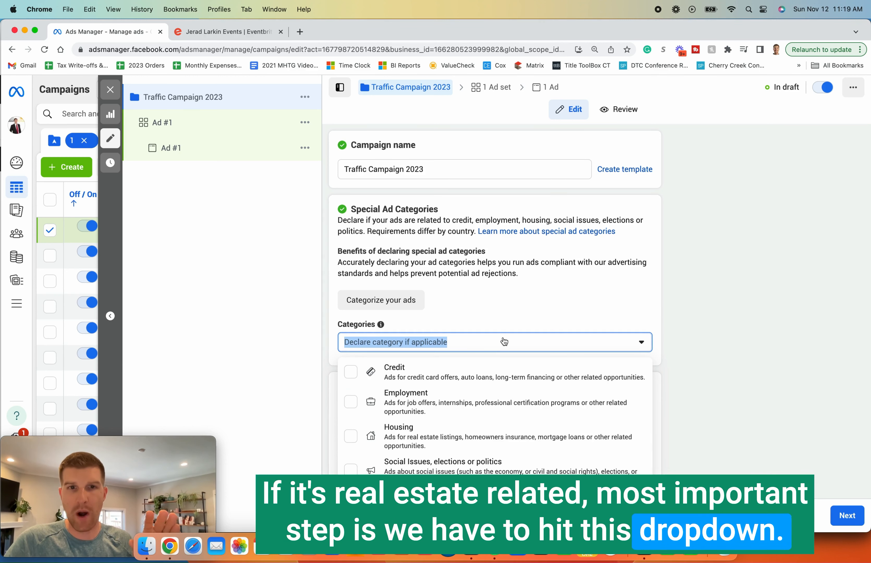
{"action": "left_click", "coordinate": [351, 436]}
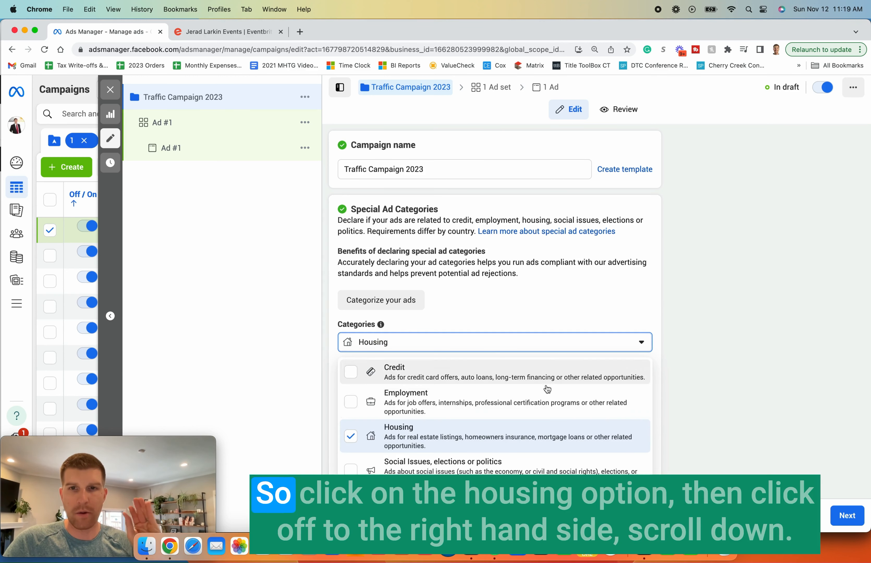
{"action": "left_click", "coordinate": [789, 396]}
{"action": "scroll", "coordinate": [799, 392], "scroll_direction": "down", "scroll_amount": 8}
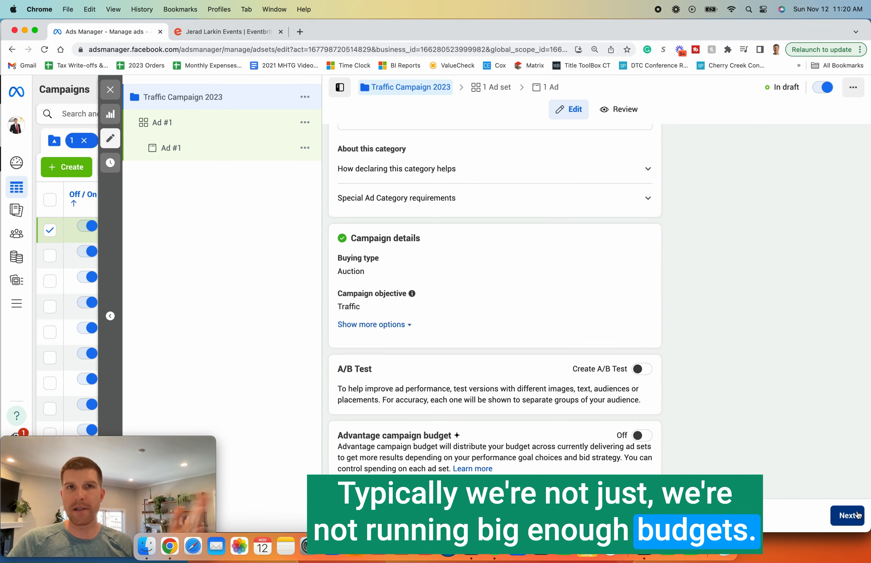
{"action": "left_click", "coordinate": [847, 515]}
Step: Set the ad set's conversion location to Website and keep Maximize number of link clicks as the performance goal
{"action": "left_click", "coordinate": [389, 166]}
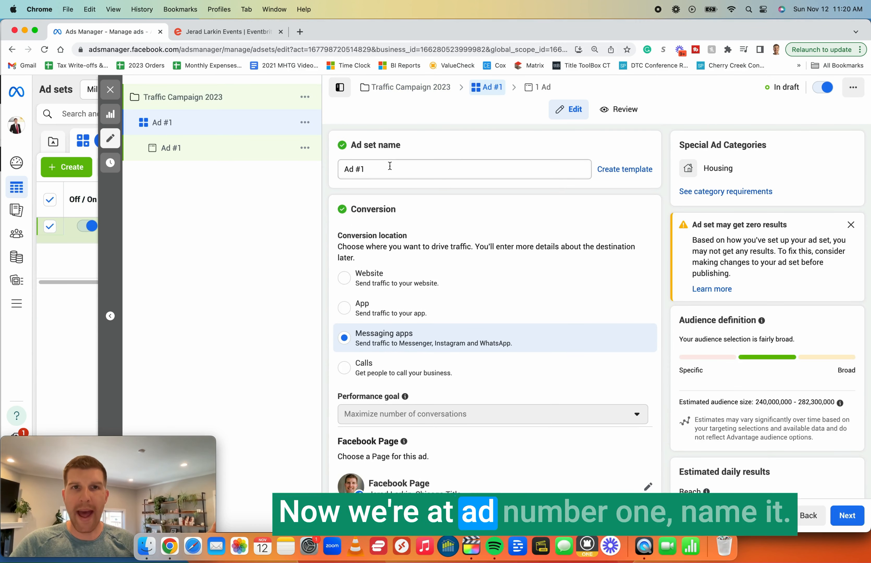
{"action": "left_click", "coordinate": [427, 204]}
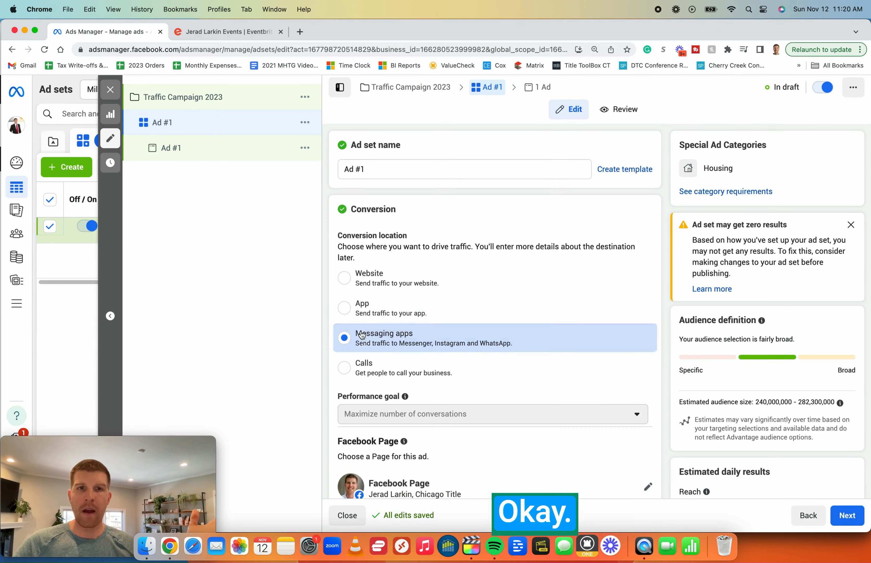
{"action": "left_click", "coordinate": [344, 278]}
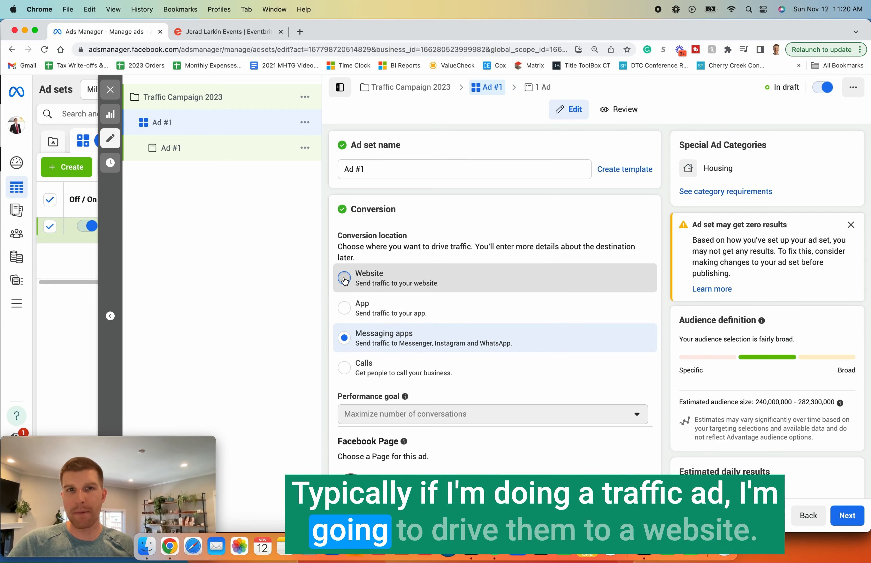
{"action": "scroll", "coordinate": [455, 289], "scroll_direction": "down", "scroll_amount": 3}
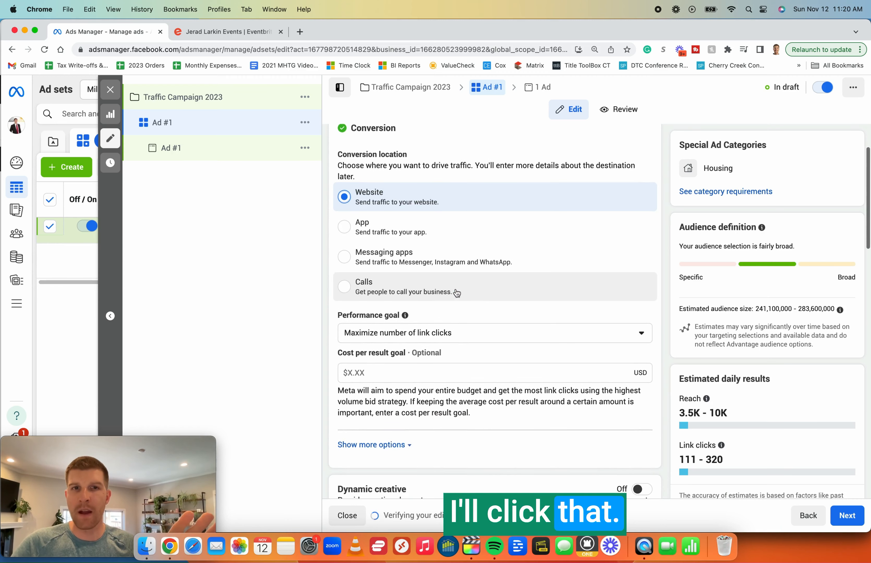
{"action": "left_click", "coordinate": [454, 333]}
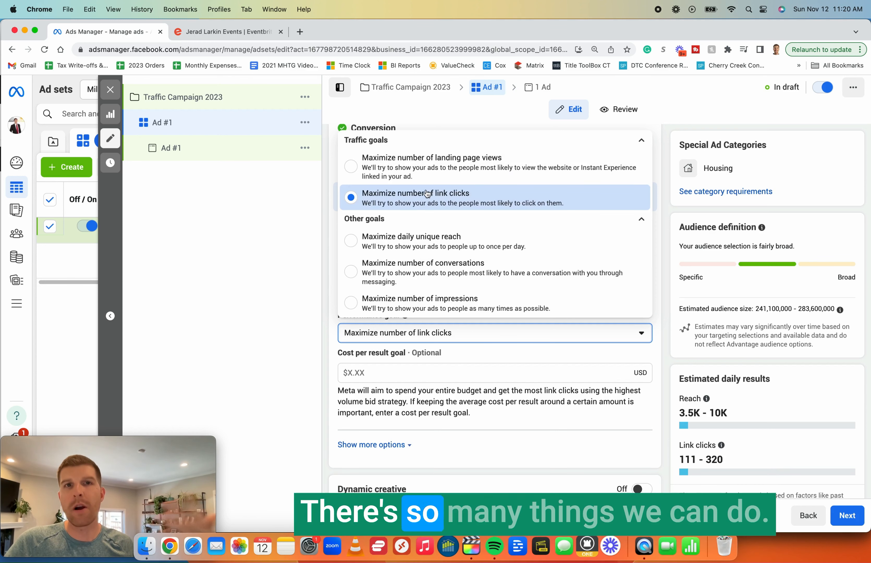
{"action": "left_click", "coordinate": [420, 196]}
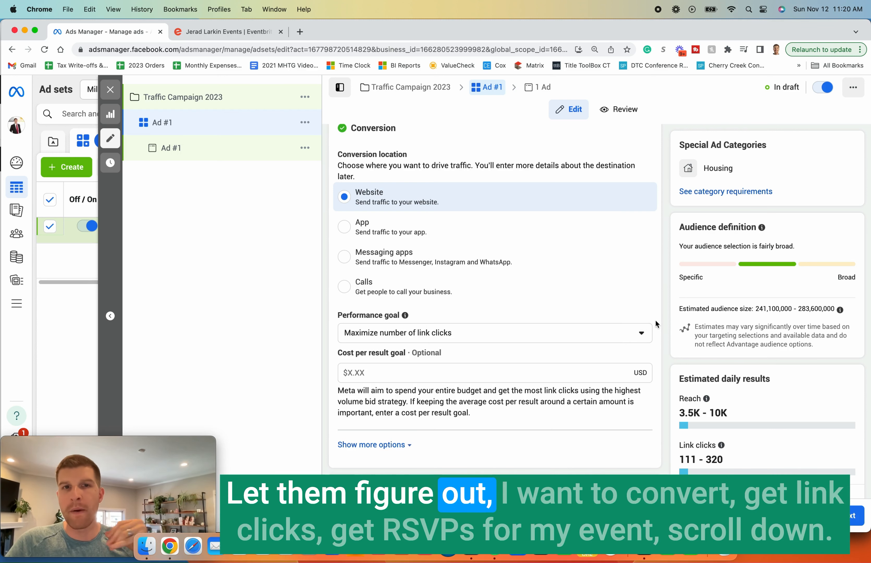
Step: Set the ad set's daily budget to $1.00
{"action": "scroll", "coordinate": [654, 322], "scroll_direction": "down", "scroll_amount": 2}
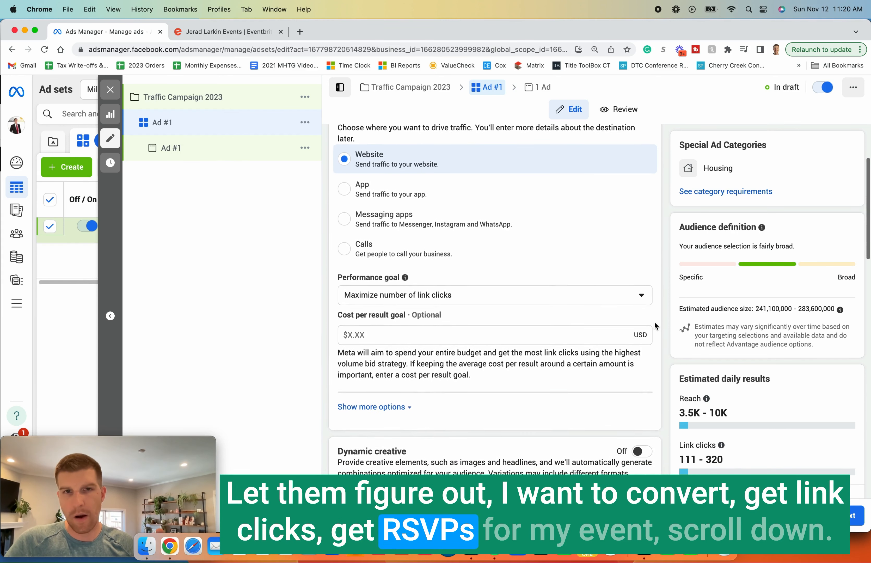
{"action": "scroll", "coordinate": [654, 322], "scroll_direction": "down", "scroll_amount": 10}
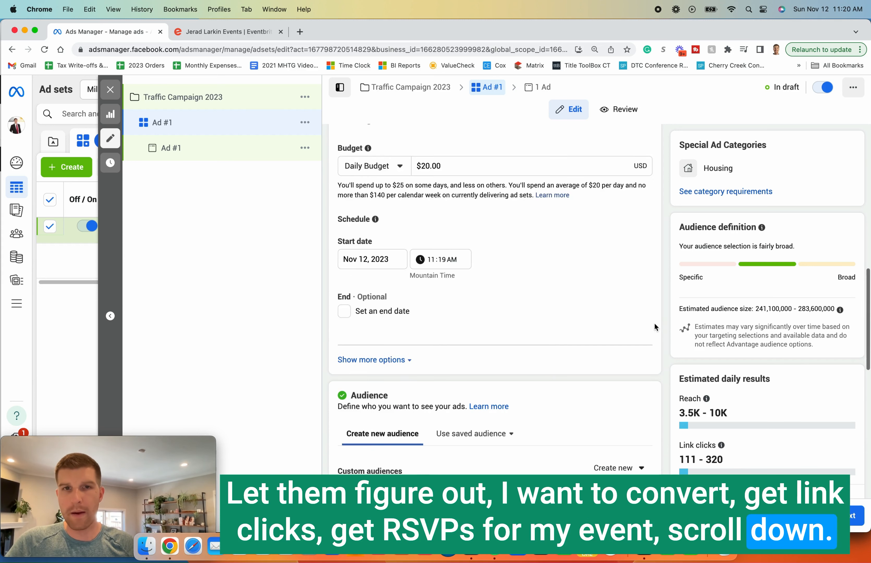
{"action": "scroll", "coordinate": [654, 322], "scroll_direction": "up", "scroll_amount": 4}
{"action": "scroll", "coordinate": [653, 329], "scroll_direction": "down", "scroll_amount": 1}
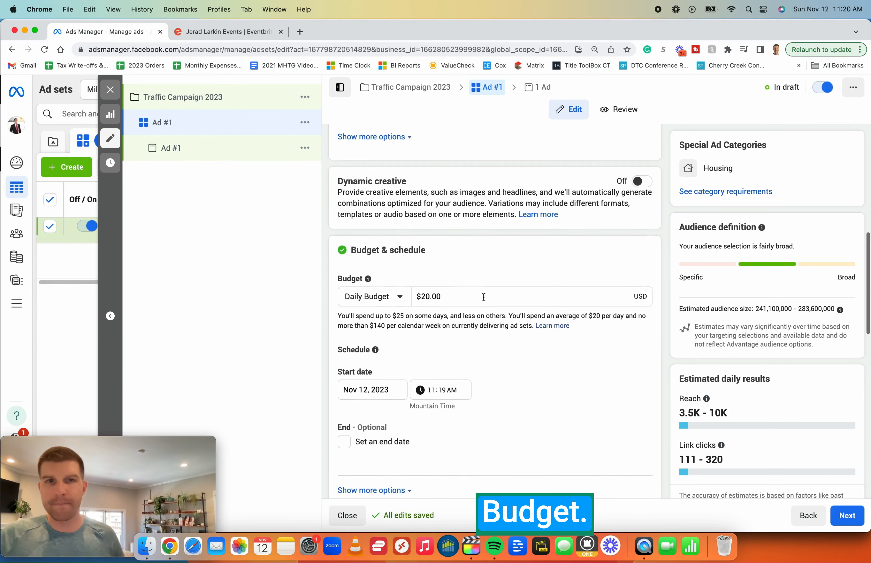
{"action": "triple_click", "coordinate": [482, 297]}
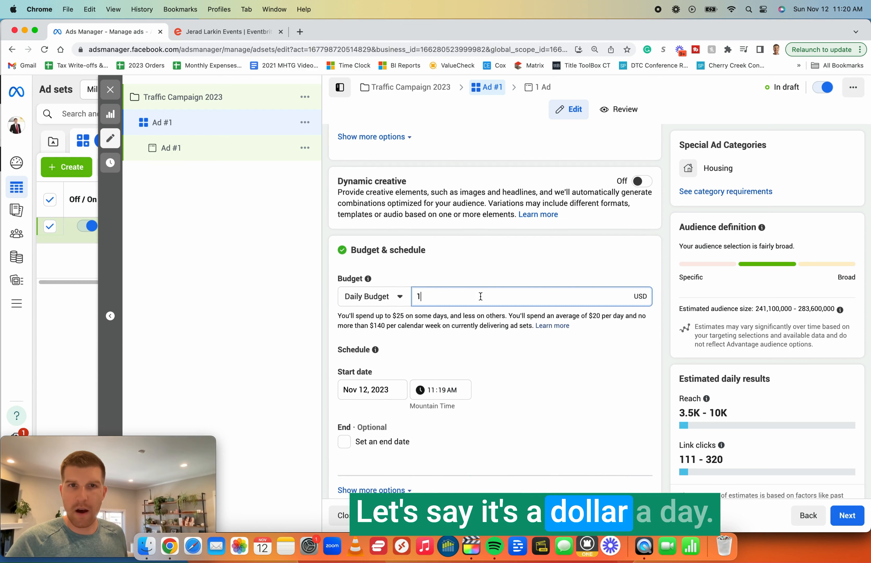
{"action": "type", "text": "1"}
{"action": "key", "text": "Tab"}
{"action": "scroll", "coordinate": [650, 346], "scroll_direction": "down", "scroll_amount": 1}
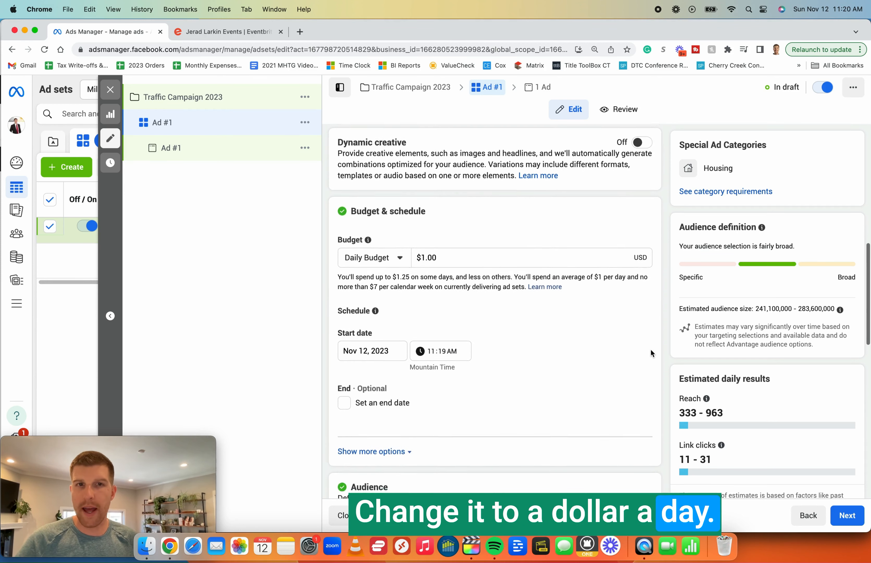
Step: Set the ad set's start time to 1:19 PM on Nov 12, 2023
{"action": "scroll", "coordinate": [650, 349], "scroll_direction": "down", "scroll_amount": 2}
{"action": "left_click", "coordinate": [431, 305]}
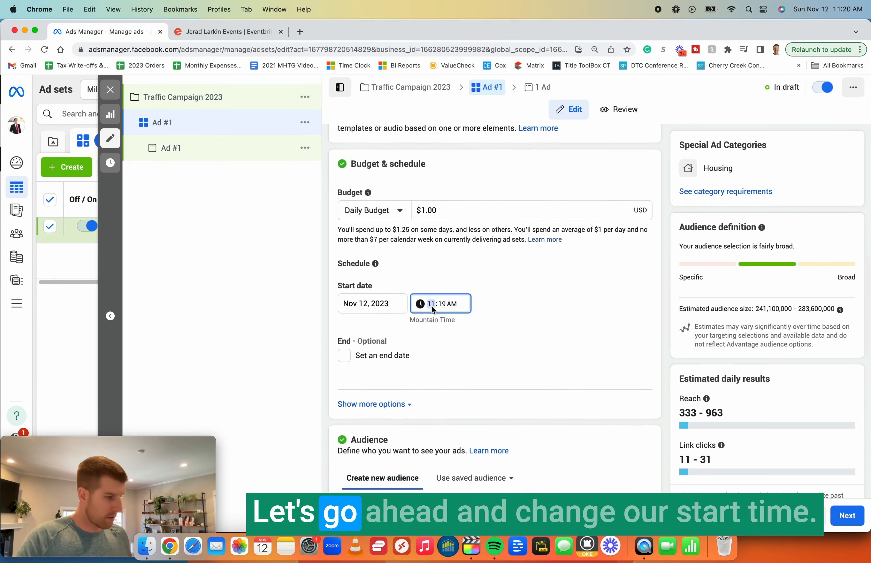
{"action": "type", "text": "119"}
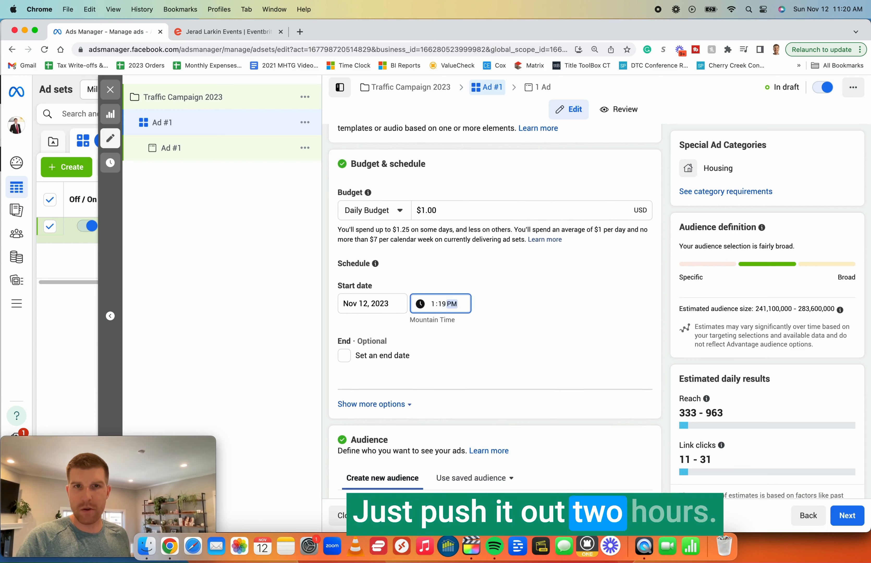
{"action": "left_click", "coordinate": [513, 325]}
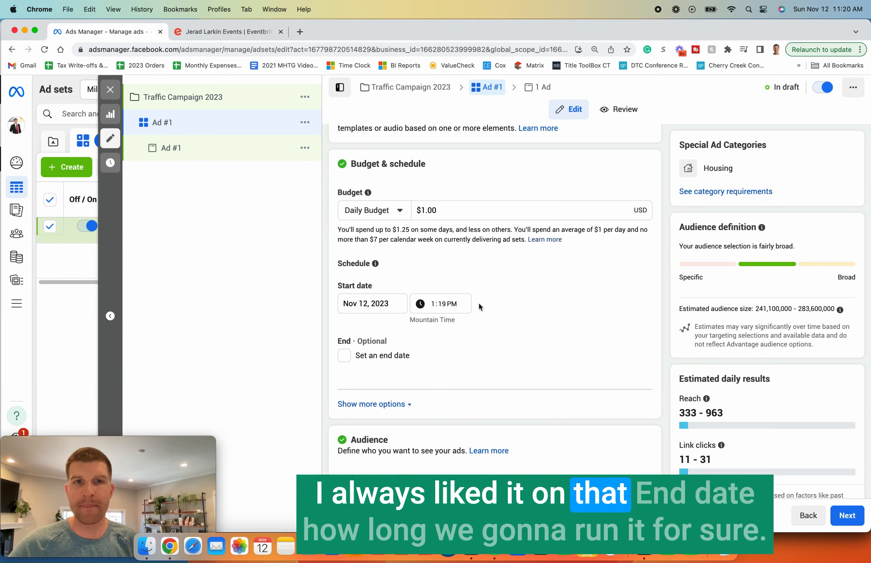
Step: Give the ad set an end date of Dec 12, 2023
{"action": "left_click", "coordinate": [344, 355]}
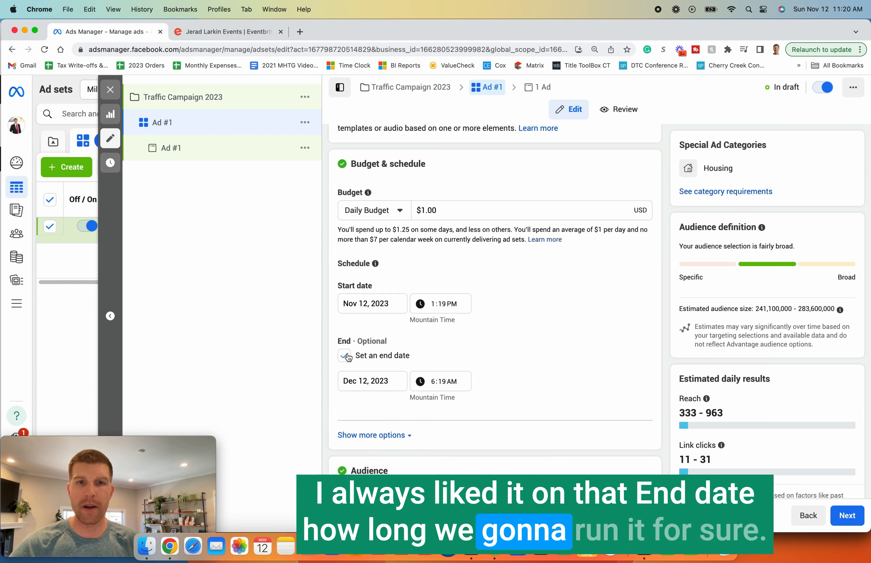
{"action": "left_click", "coordinate": [368, 375]}
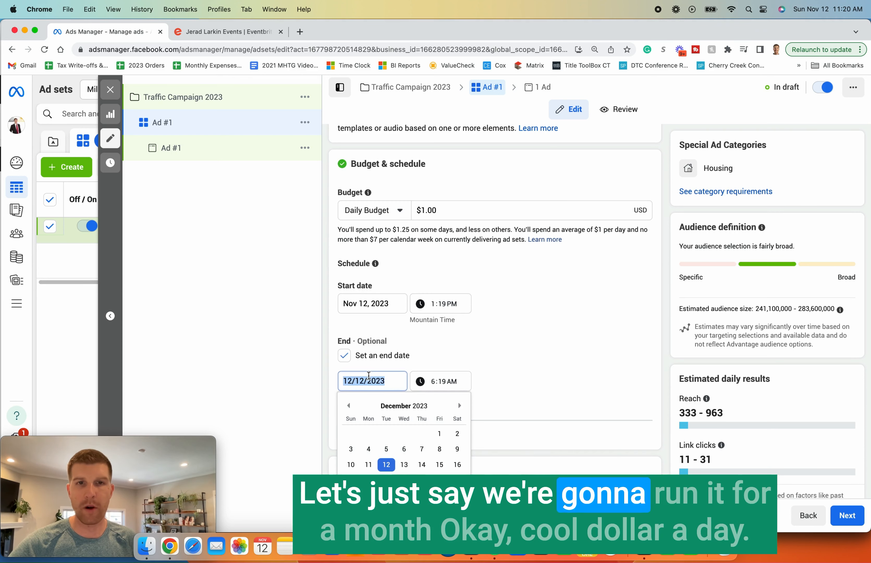
{"action": "left_click", "coordinate": [386, 469]}
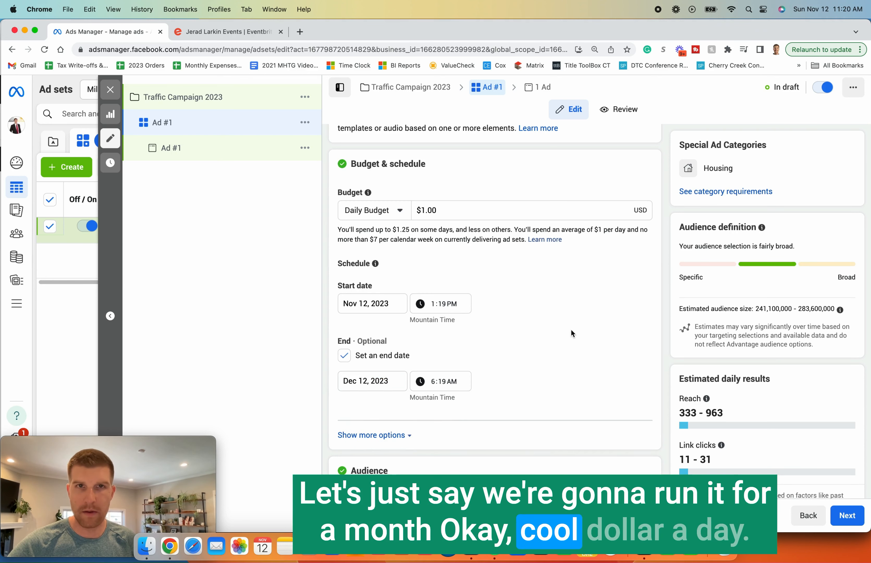
Step: Target the custom audiences Agents 5+ Deals as of May 2023 FB, JL IG NEW FOLLOWERS and the FB Page Likes audience
{"action": "scroll", "coordinate": [572, 332], "scroll_direction": "down", "scroll_amount": 6}
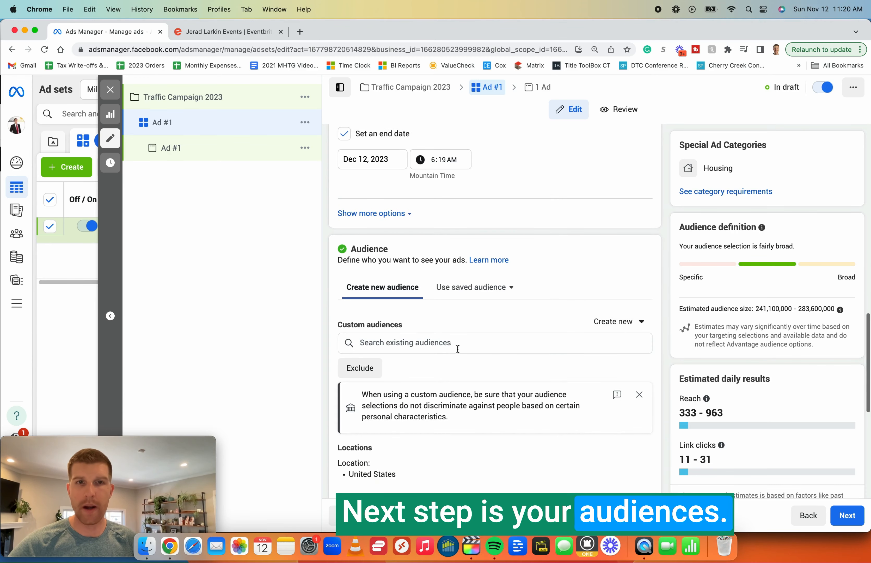
{"action": "left_click", "coordinate": [404, 344]}
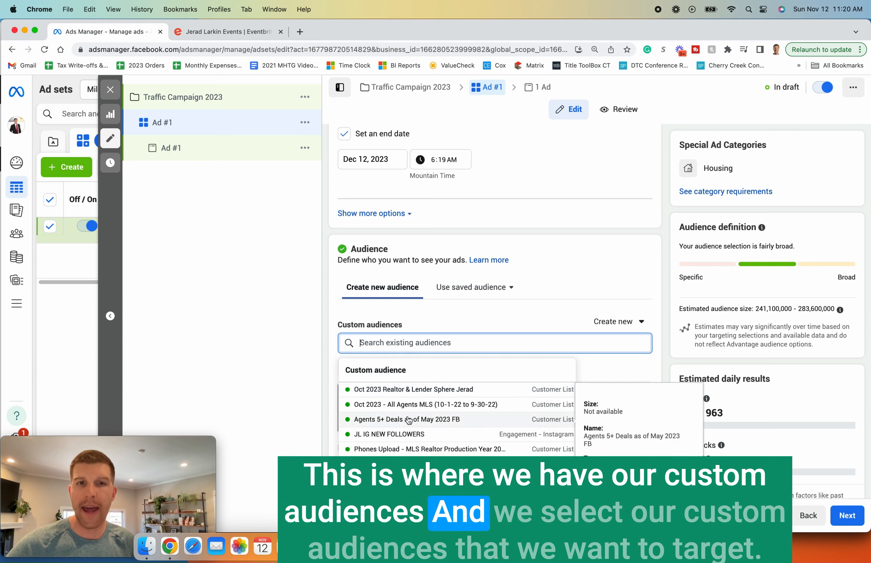
{"action": "left_click", "coordinate": [414, 420]}
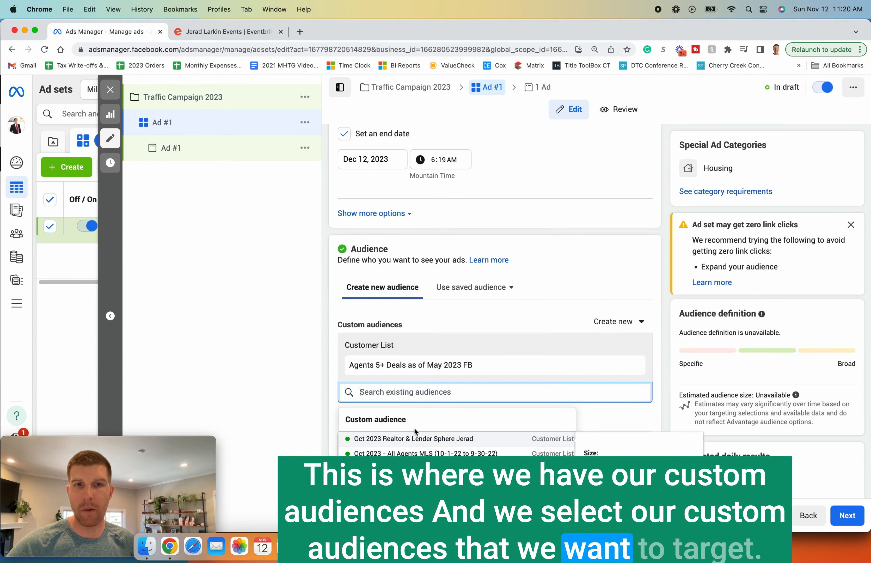
{"action": "left_click", "coordinate": [411, 468]}
{"action": "scroll", "coordinate": [458, 364], "scroll_direction": "down", "scroll_amount": 3}
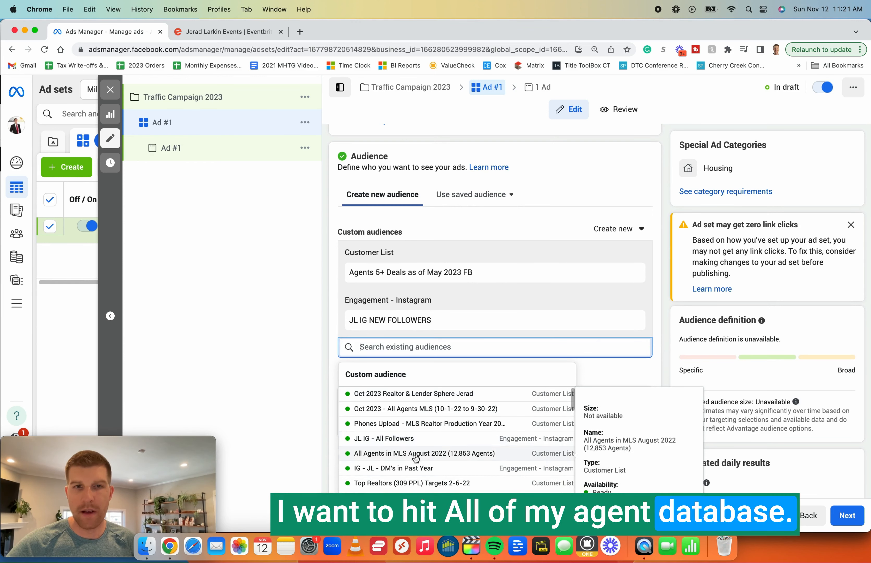
{"action": "scroll", "coordinate": [421, 456], "scroll_direction": "down", "scroll_amount": 2}
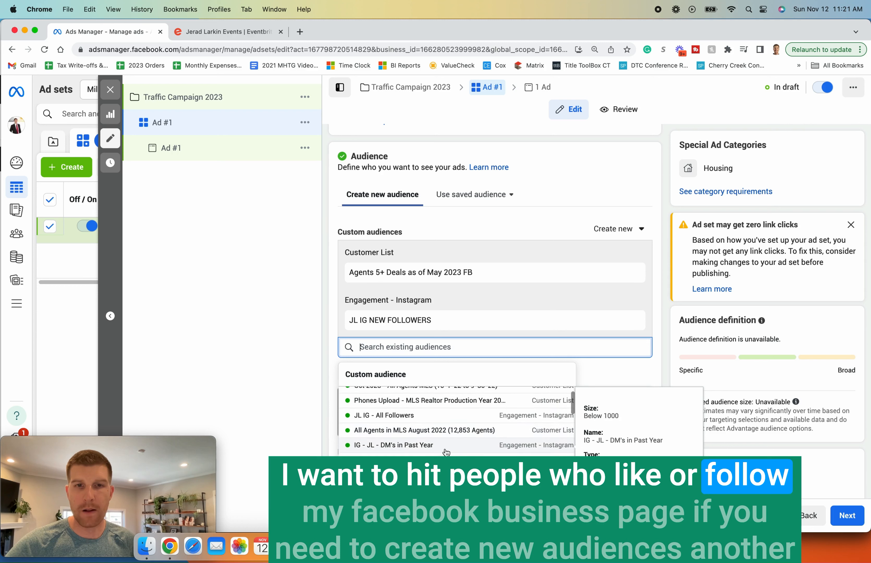
{"action": "scroll", "coordinate": [446, 452], "scroll_direction": "down", "scroll_amount": 2}
{"action": "left_click", "coordinate": [421, 450]}
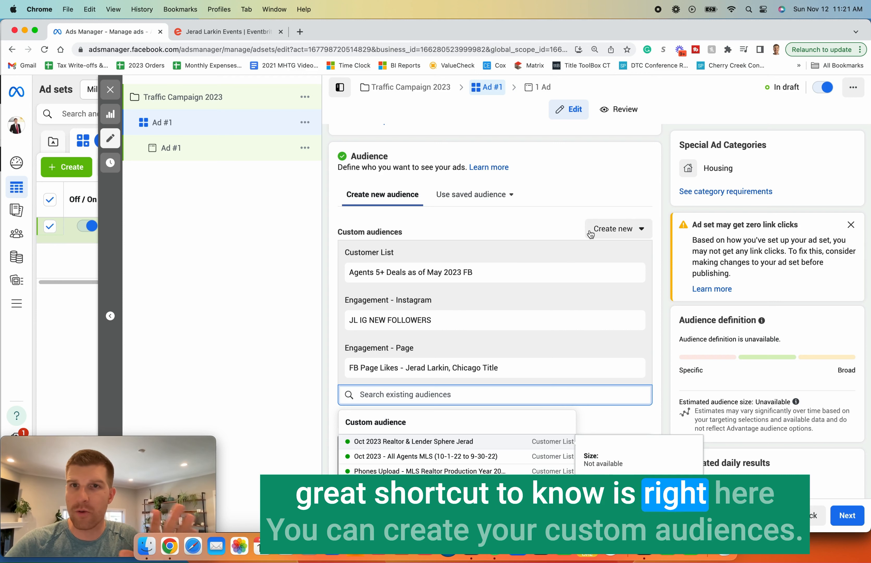
Step: Examine the sources for a new custom audience and the preparation requirements for a customer list, without creating one
{"action": "left_click", "coordinate": [615, 230]}
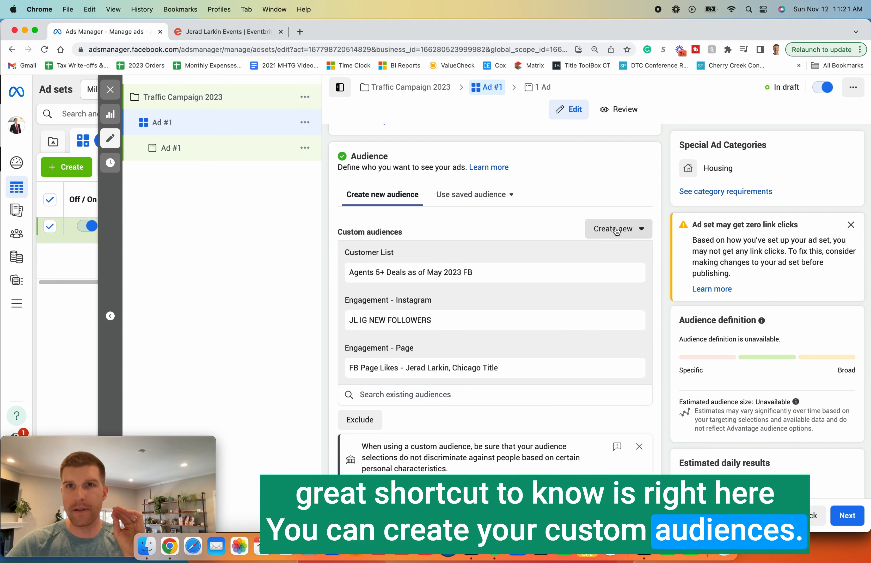
{"action": "left_click", "coordinate": [624, 274]}
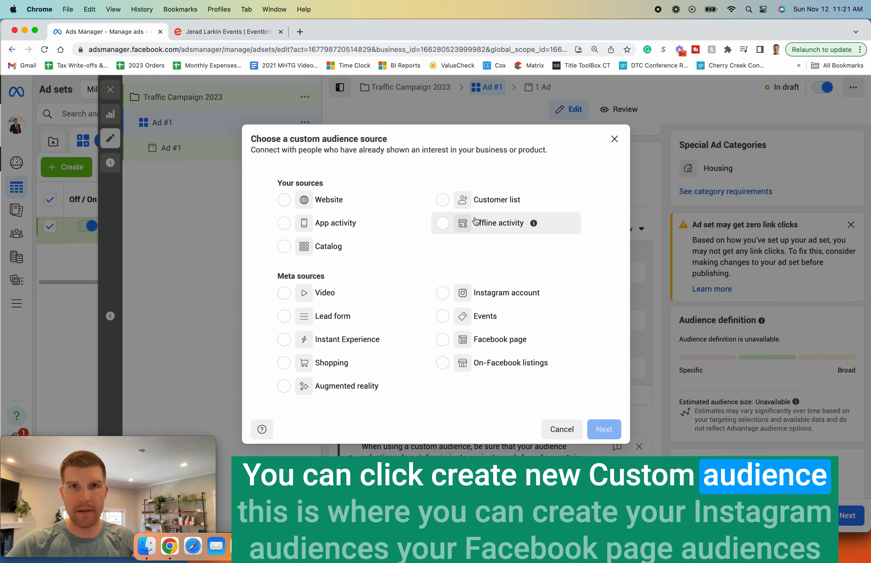
{"action": "left_click", "coordinate": [471, 293]}
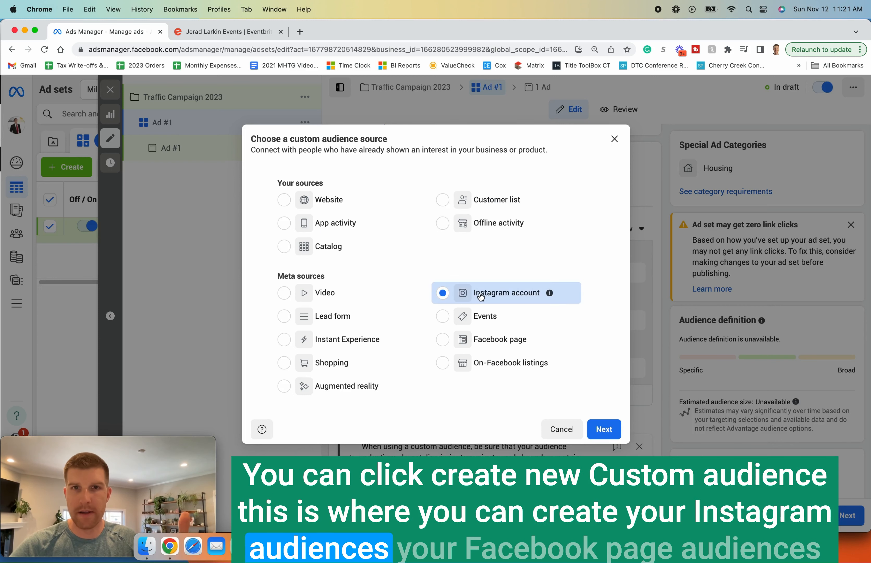
{"action": "left_click", "coordinate": [470, 339]}
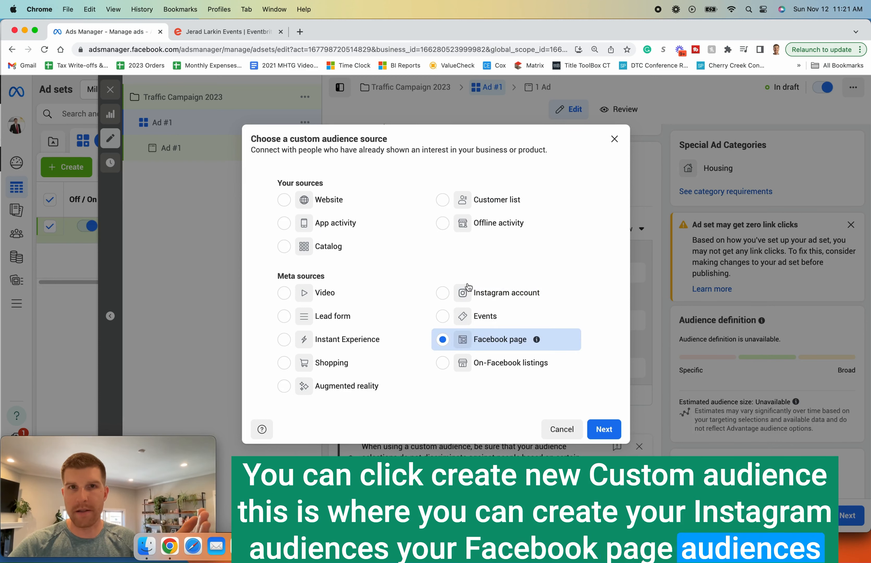
{"action": "left_click", "coordinate": [485, 208]}
{"action": "left_click", "coordinate": [604, 429]}
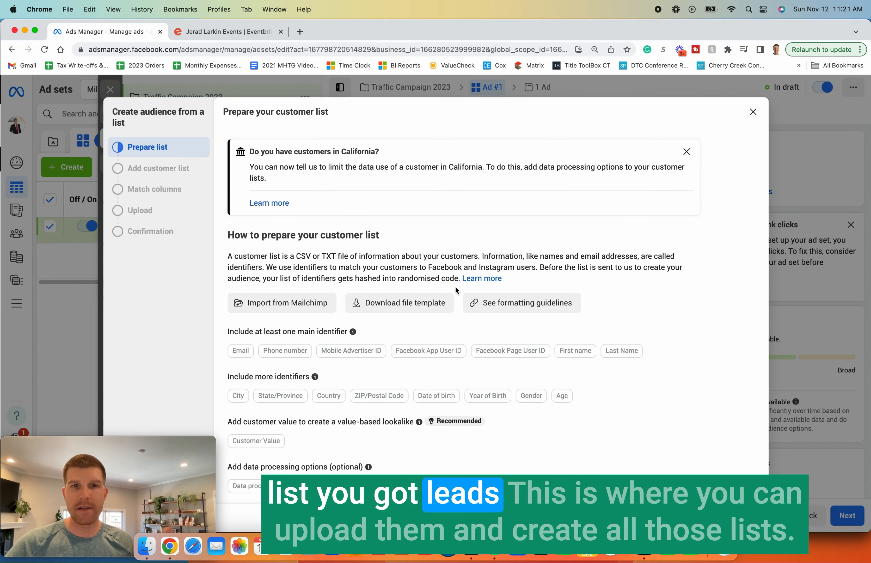
{"action": "scroll", "coordinate": [575, 321], "scroll_direction": "down", "scroll_amount": 1}
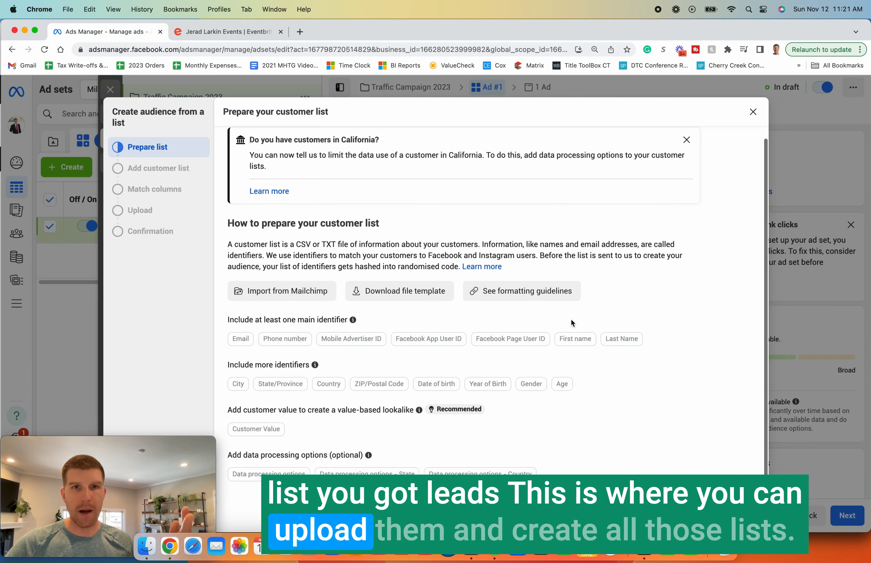
{"action": "left_click", "coordinate": [754, 112]}
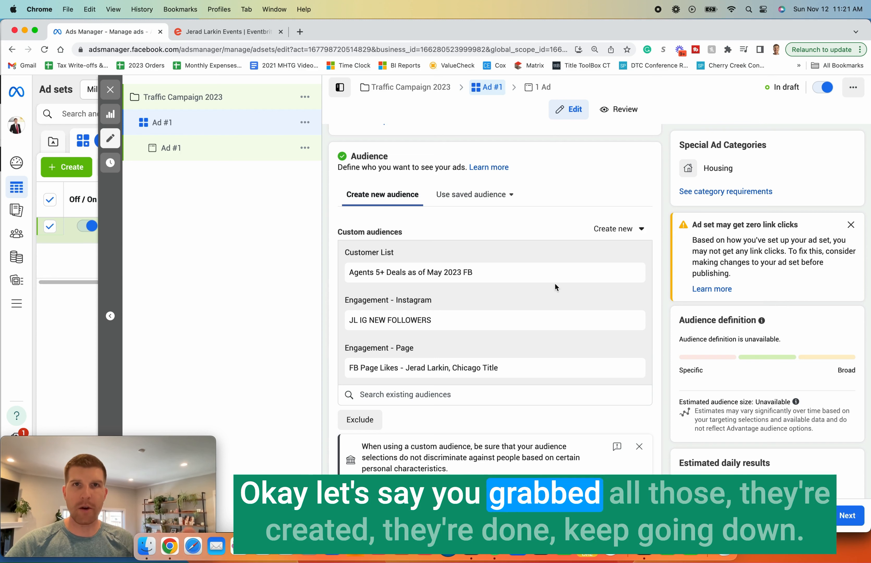
Step: Review the ad set's age and gender settings and compare its manual placement options, leaving Advantage+ placements selected
{"action": "scroll", "coordinate": [552, 276], "scroll_direction": "down", "scroll_amount": 5}
{"action": "scroll", "coordinate": [552, 275], "scroll_direction": "down", "scroll_amount": 2}
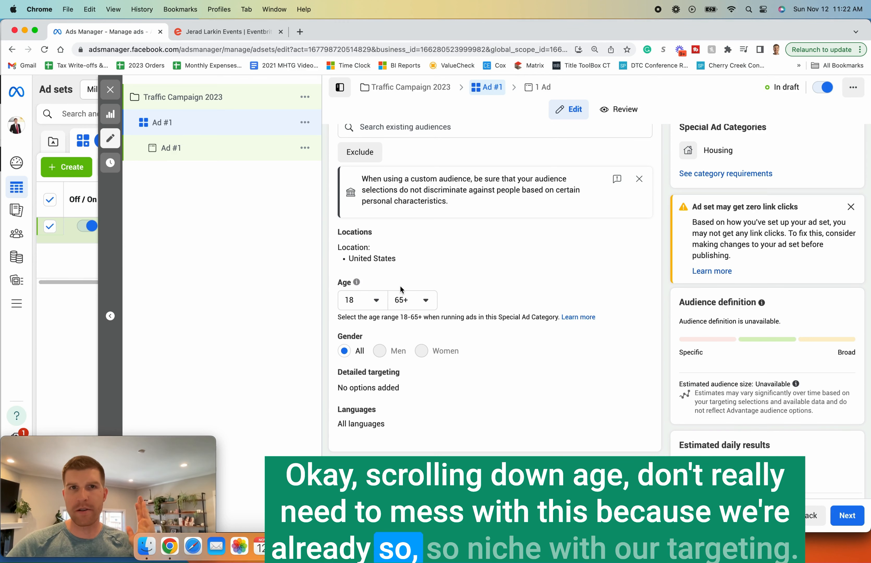
{"action": "scroll", "coordinate": [407, 287], "scroll_direction": "down", "scroll_amount": 5}
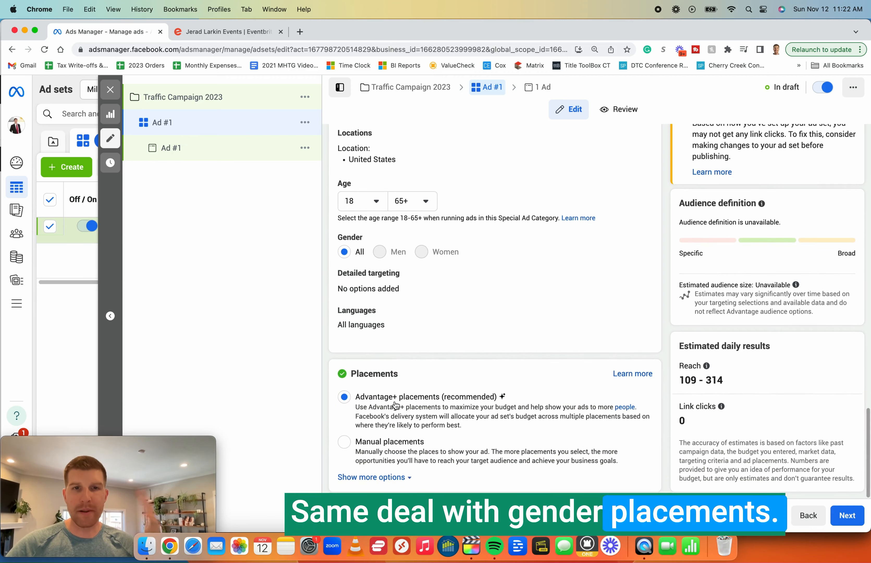
{"action": "left_click_drag", "start_coordinate": [396, 442], "coordinate": [354, 441]}
{"action": "scroll", "coordinate": [399, 378], "scroll_direction": "down", "scroll_amount": 5}
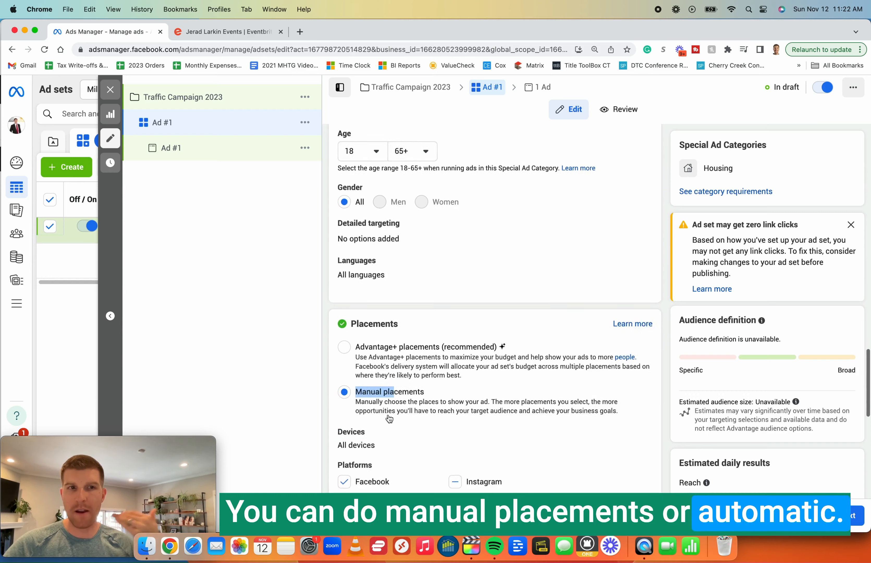
{"action": "scroll", "coordinate": [388, 329], "scroll_direction": "down", "scroll_amount": 3}
{"action": "left_click", "coordinate": [375, 205]}
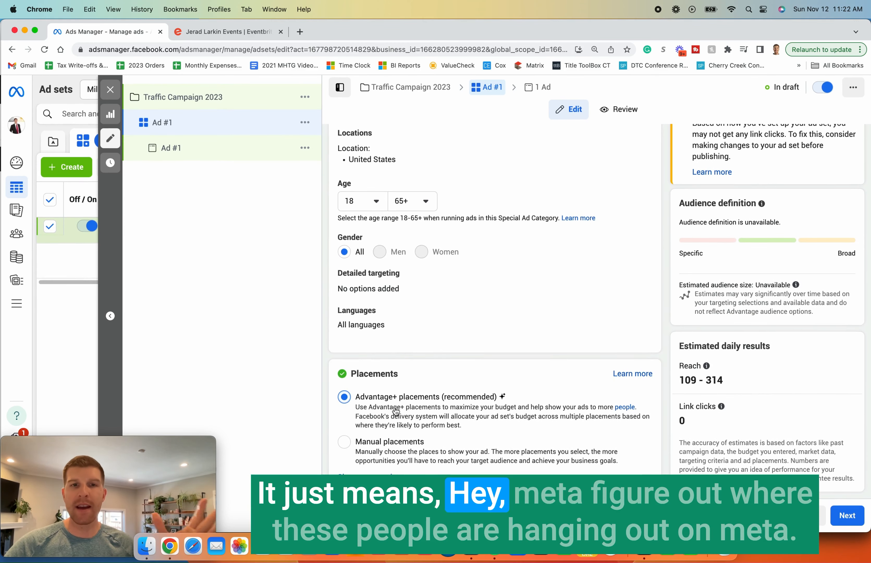
{"action": "left_click", "coordinate": [375, 455]}
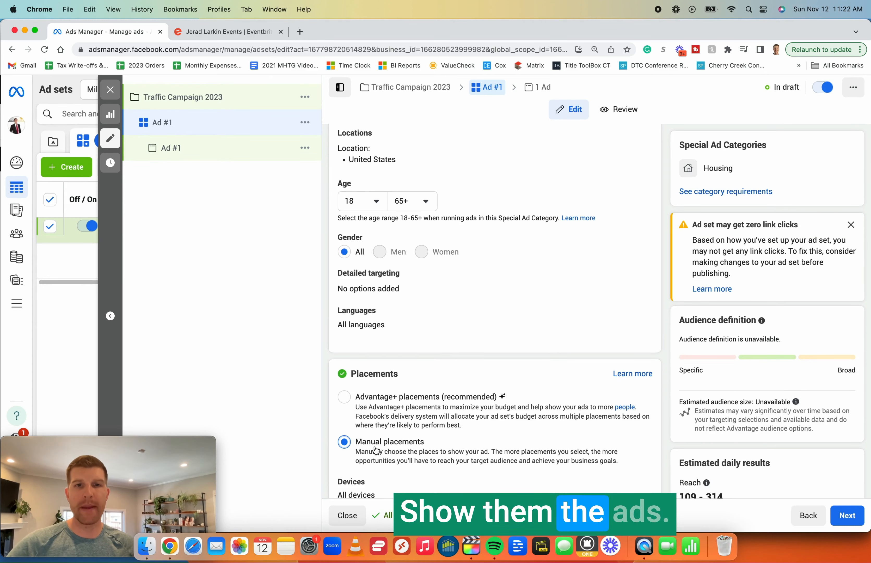
{"action": "scroll", "coordinate": [378, 403], "scroll_direction": "down", "scroll_amount": 10}
{"action": "scroll", "coordinate": [381, 360], "scroll_direction": "down", "scroll_amount": 2}
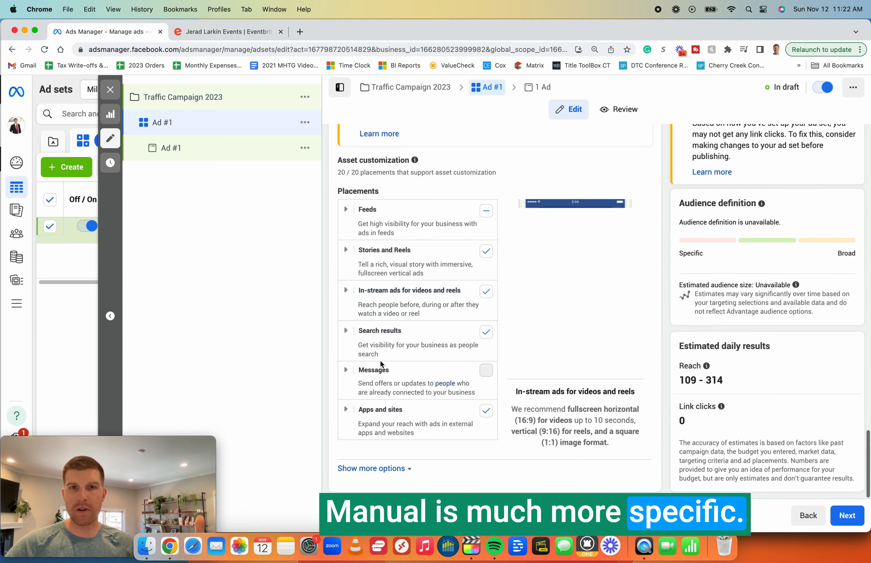
{"action": "scroll", "coordinate": [388, 361], "scroll_direction": "up", "scroll_amount": 10}
{"action": "left_click", "coordinate": [389, 331]}
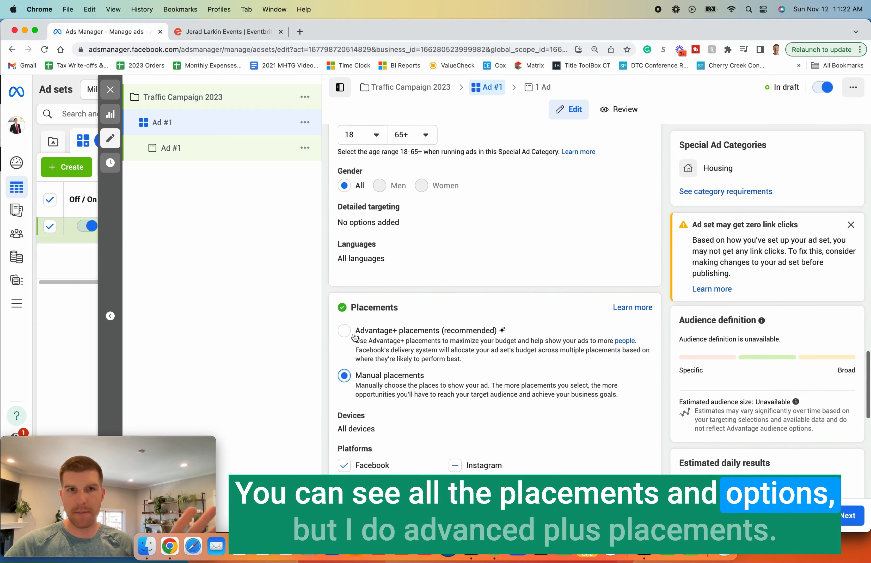
{"action": "scroll", "coordinate": [362, 333], "scroll_direction": "up", "scroll_amount": 2}
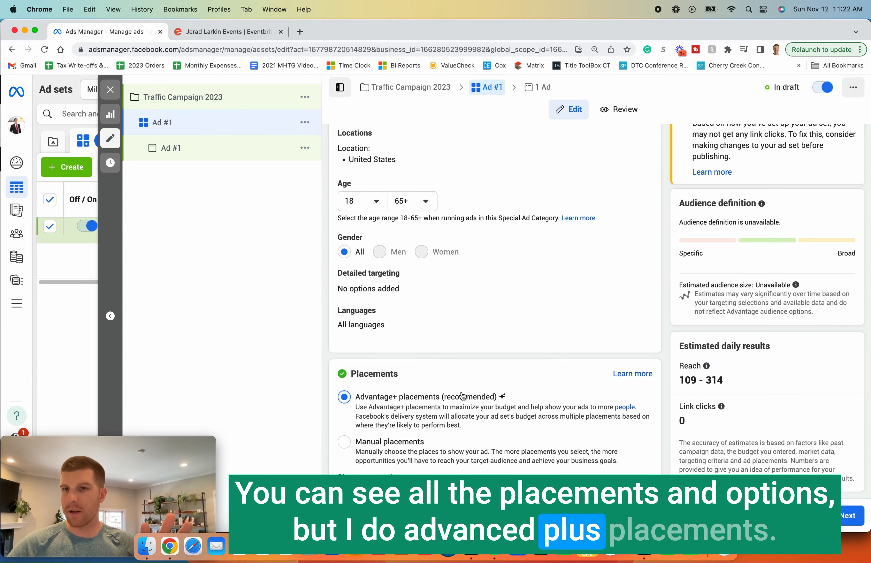
Step: Proceed to the ad settings, switch the ad setup to Use existing post and disable multi-advertiser ads
{"action": "left_click", "coordinate": [846, 515]}
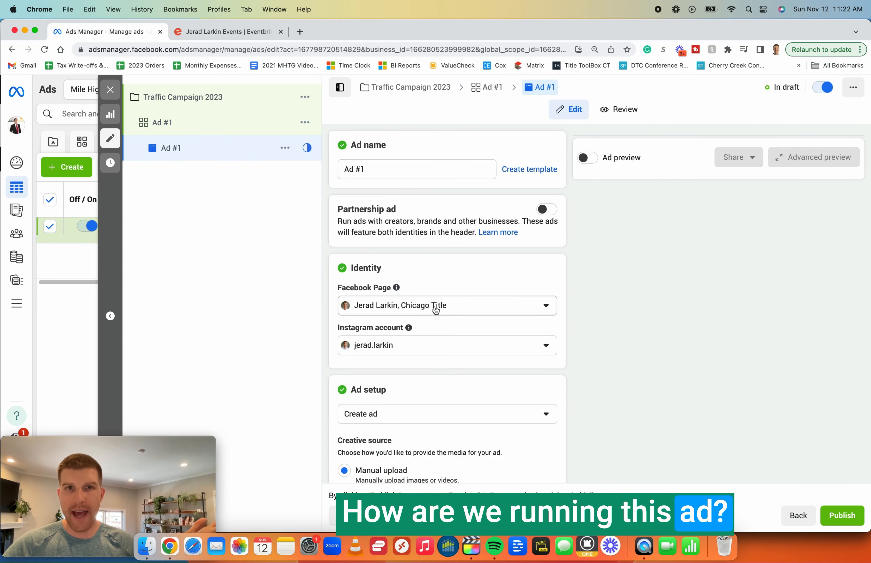
{"action": "scroll", "coordinate": [430, 274], "scroll_direction": "down", "scroll_amount": 5}
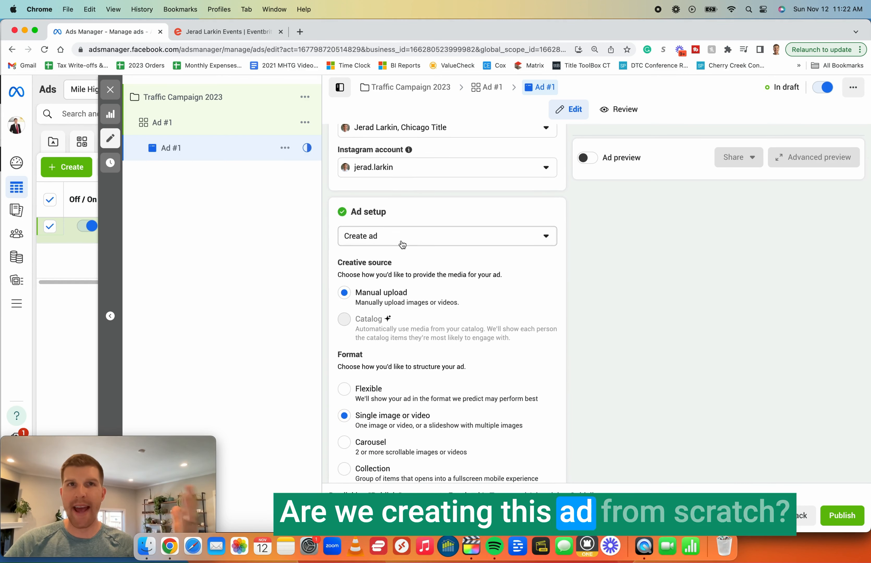
{"action": "scroll", "coordinate": [398, 305], "scroll_direction": "down", "scroll_amount": 4}
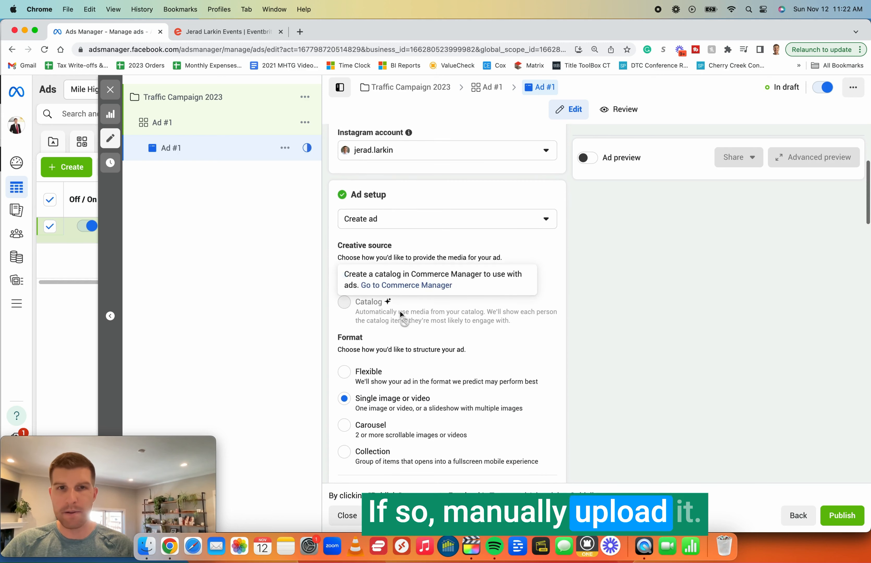
{"action": "scroll", "coordinate": [392, 412], "scroll_direction": "down", "scroll_amount": 4}
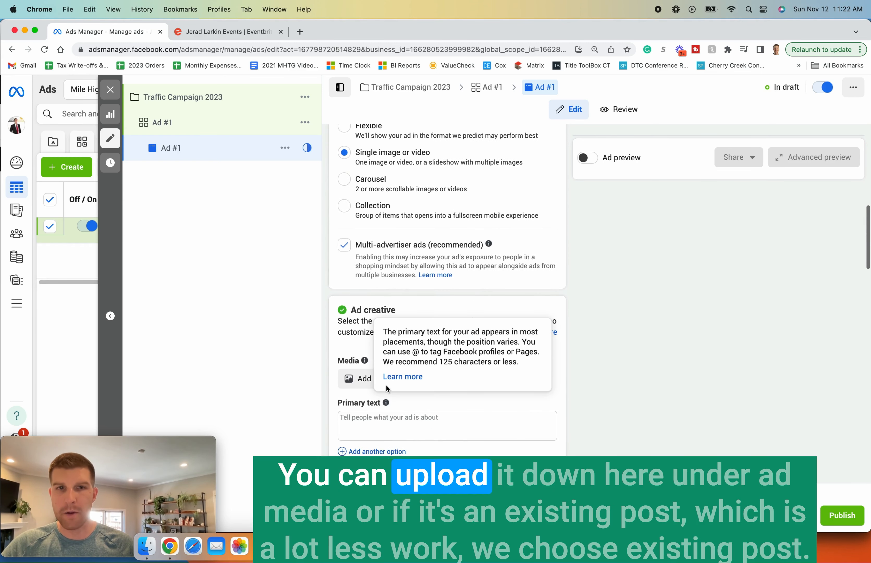
{"action": "left_click", "coordinate": [386, 381]}
{"action": "scroll", "coordinate": [499, 366], "scroll_direction": "up", "scroll_amount": 10}
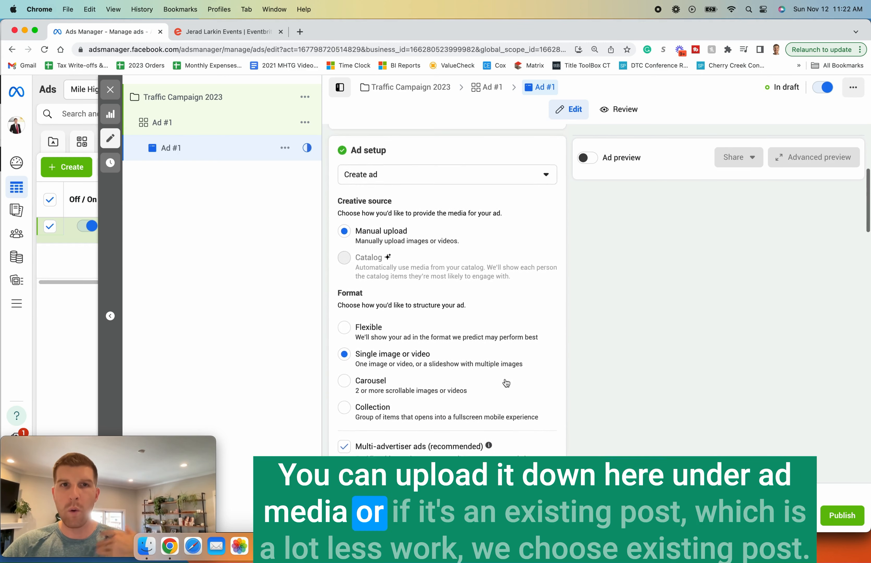
{"action": "left_click", "coordinate": [444, 327]}
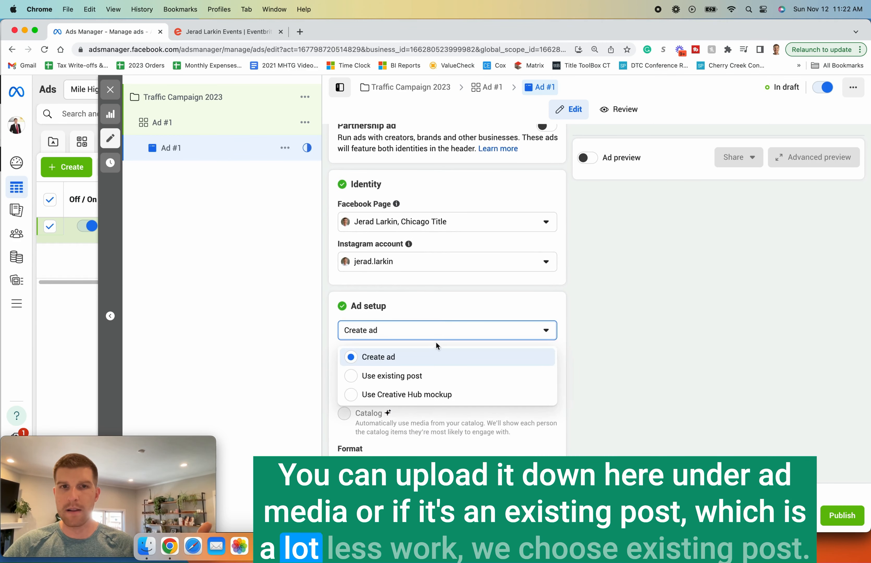
{"action": "left_click", "coordinate": [416, 376]}
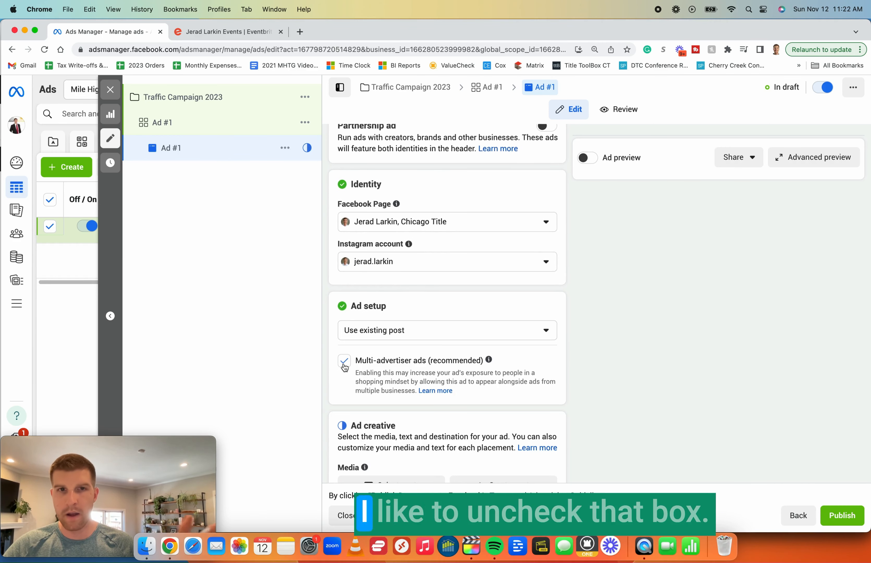
{"action": "scroll", "coordinate": [363, 363], "scroll_direction": "down", "scroll_amount": 4}
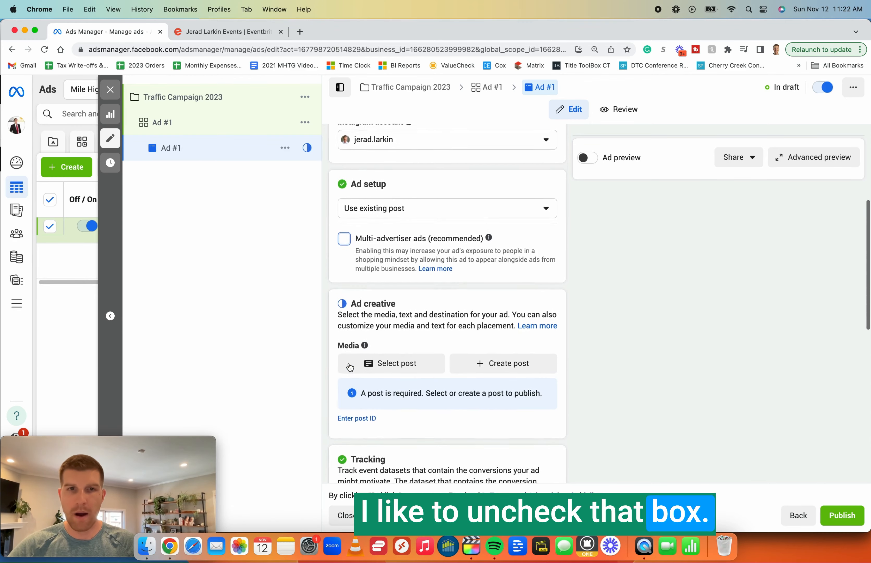
Step: Use the "Good night, Denver" Facebook video post from Oct 1, 2023 as the ad creative
{"action": "left_click", "coordinate": [376, 360]}
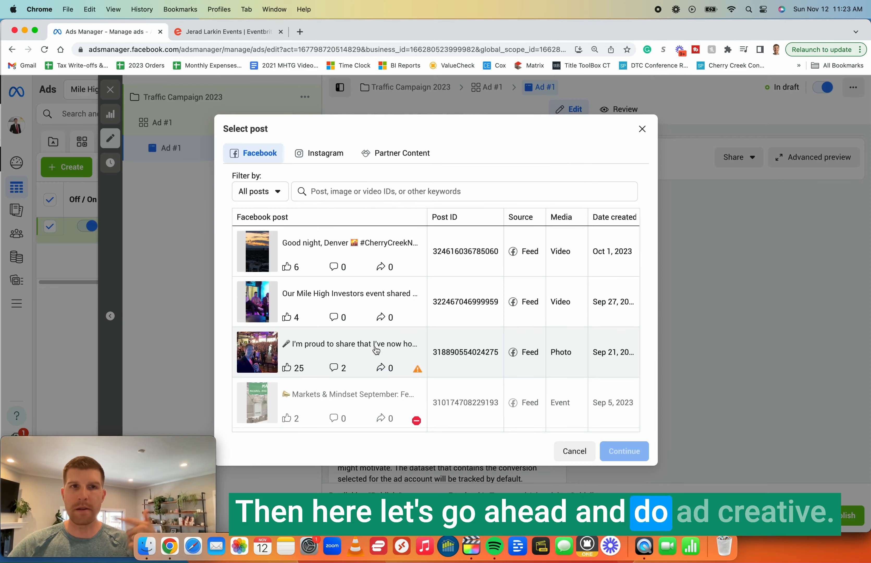
{"action": "left_click", "coordinate": [453, 247]}
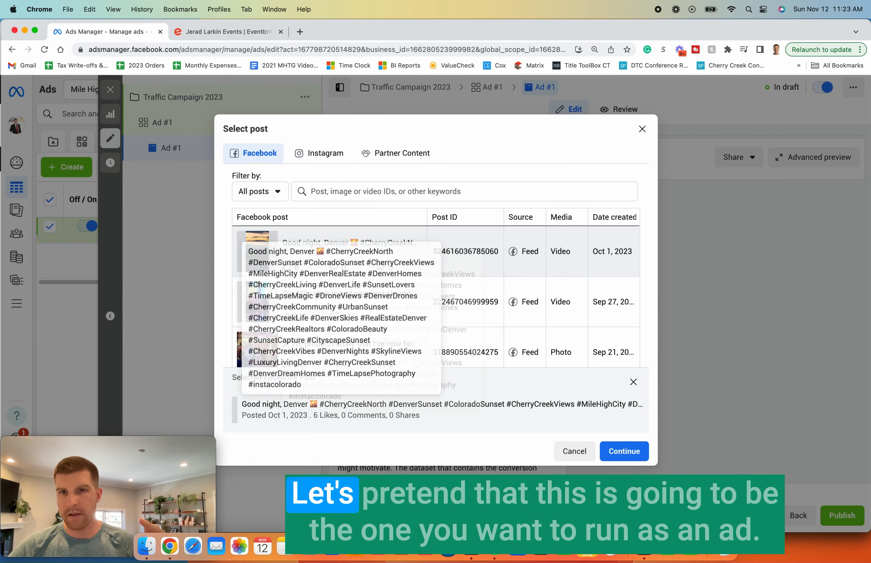
{"action": "left_click", "coordinate": [623, 451]}
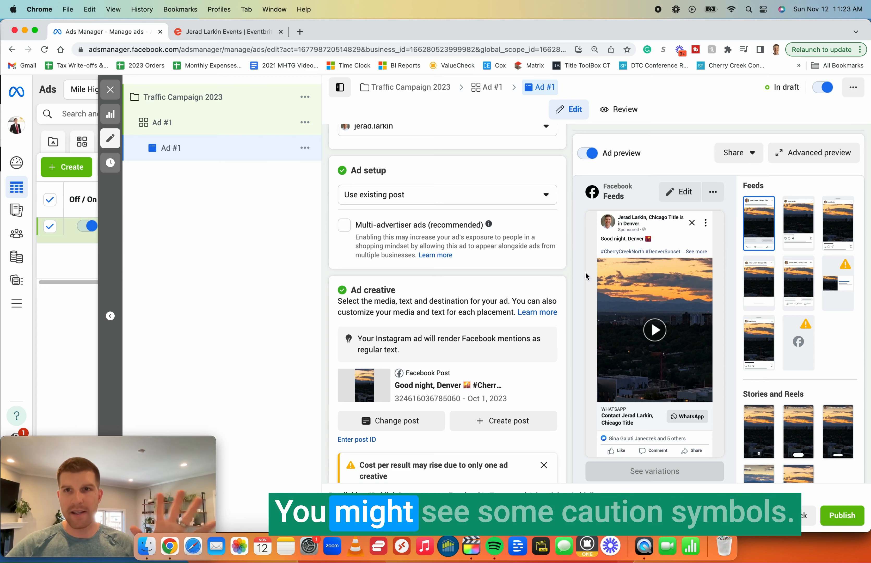
Step: Dismiss the single-creative cost warning and change the post's call to action to Sign up
{"action": "scroll", "coordinate": [556, 298], "scroll_direction": "down", "scroll_amount": 5}
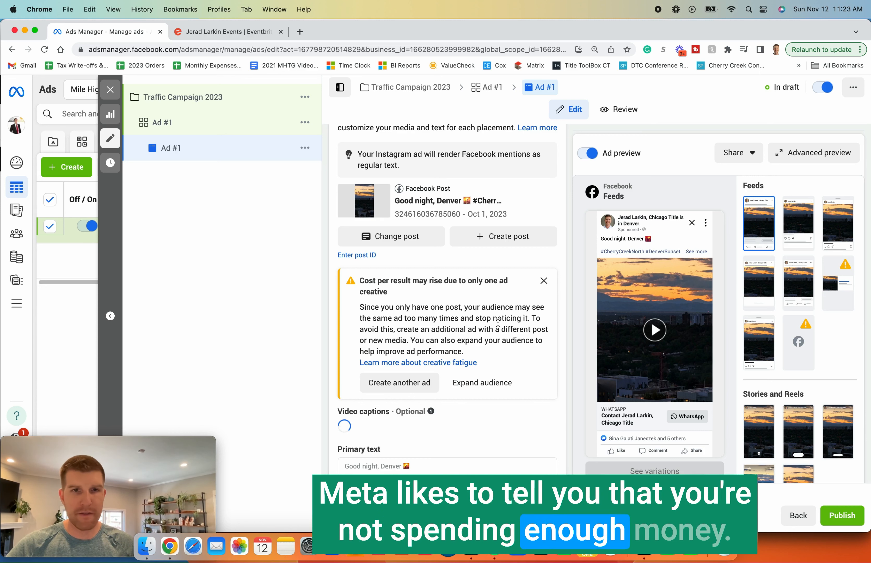
{"action": "left_click", "coordinate": [543, 282]}
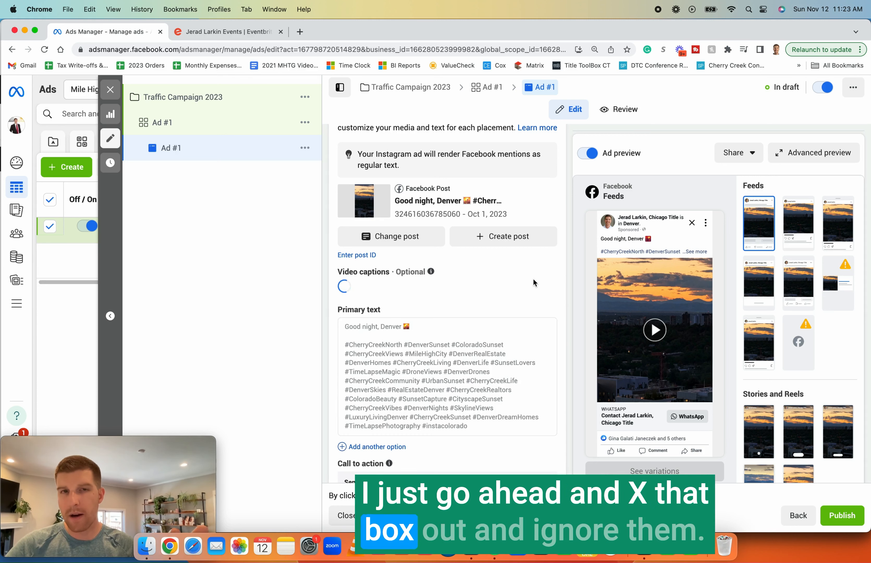
{"action": "scroll", "coordinate": [525, 284], "scroll_direction": "down", "scroll_amount": 5}
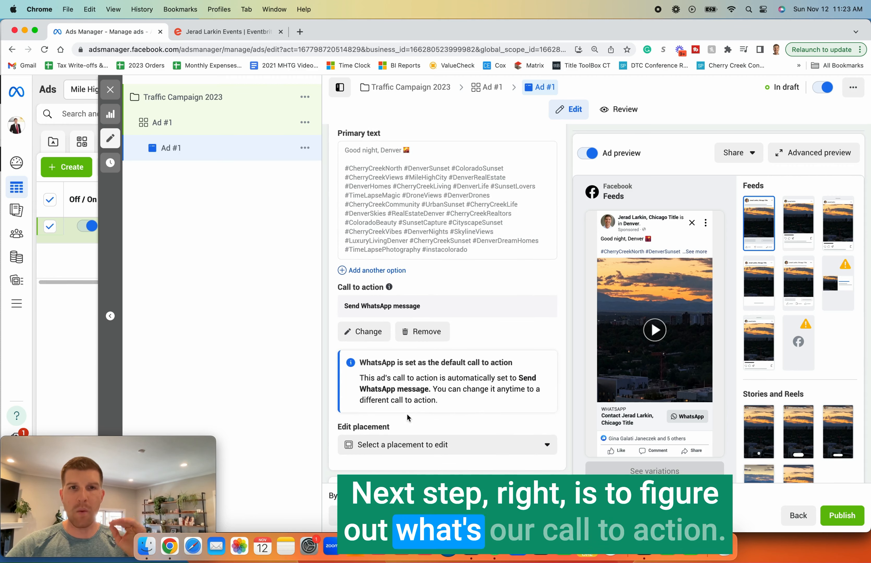
{"action": "left_click", "coordinate": [366, 331]}
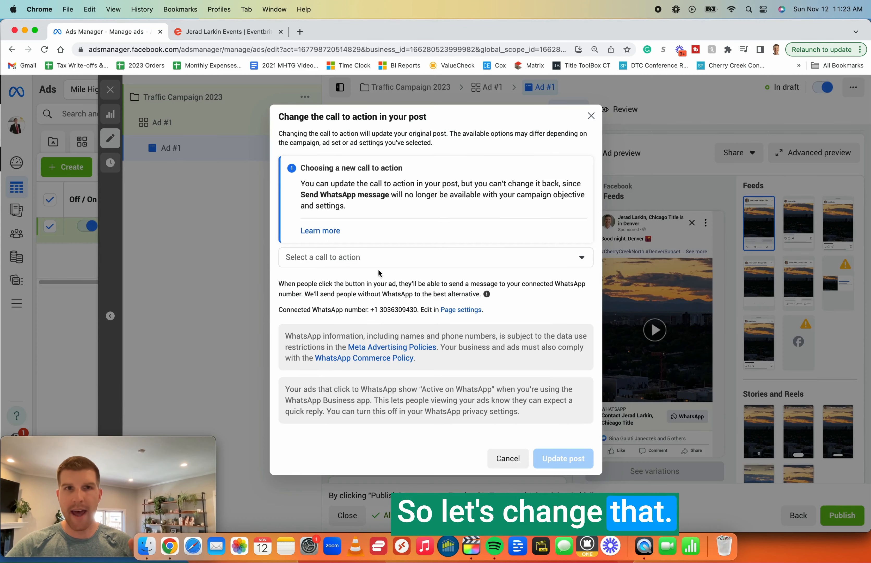
{"action": "left_click", "coordinate": [549, 260]}
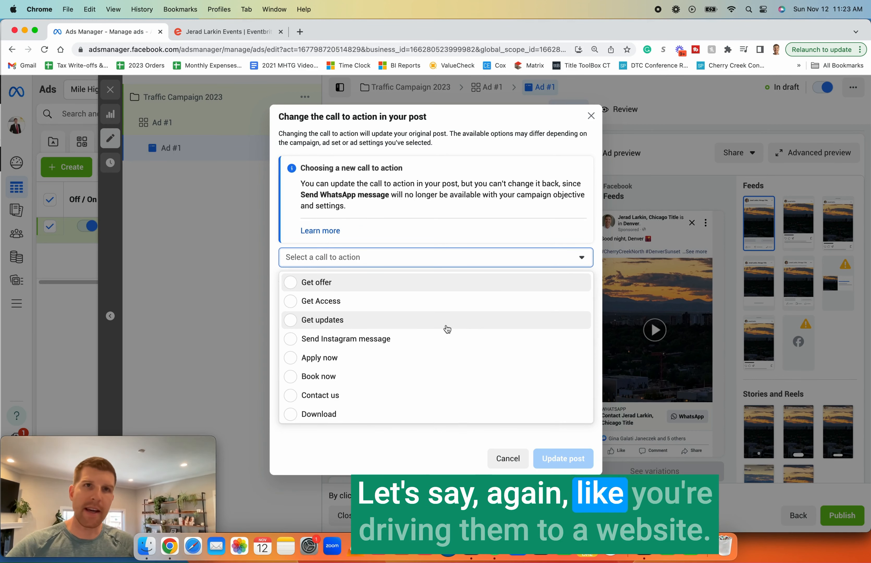
{"action": "scroll", "coordinate": [439, 323], "scroll_direction": "down", "scroll_amount": 5}
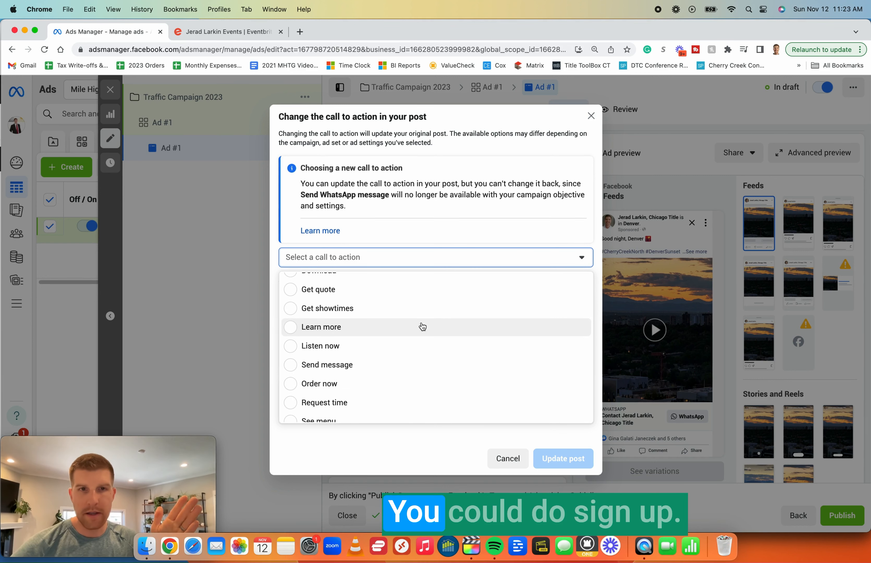
{"action": "scroll", "coordinate": [421, 329], "scroll_direction": "down", "scroll_amount": 3}
{"action": "left_click", "coordinate": [396, 355]}
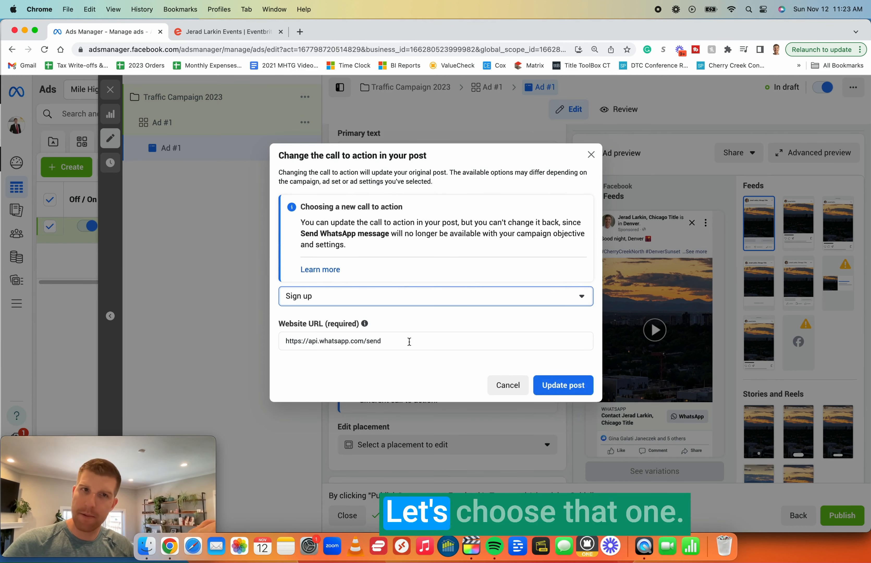
Step: Set the call to action's website URL to the organizer's Eventbrite events page and update the post
{"action": "left_click", "coordinate": [241, 36]}
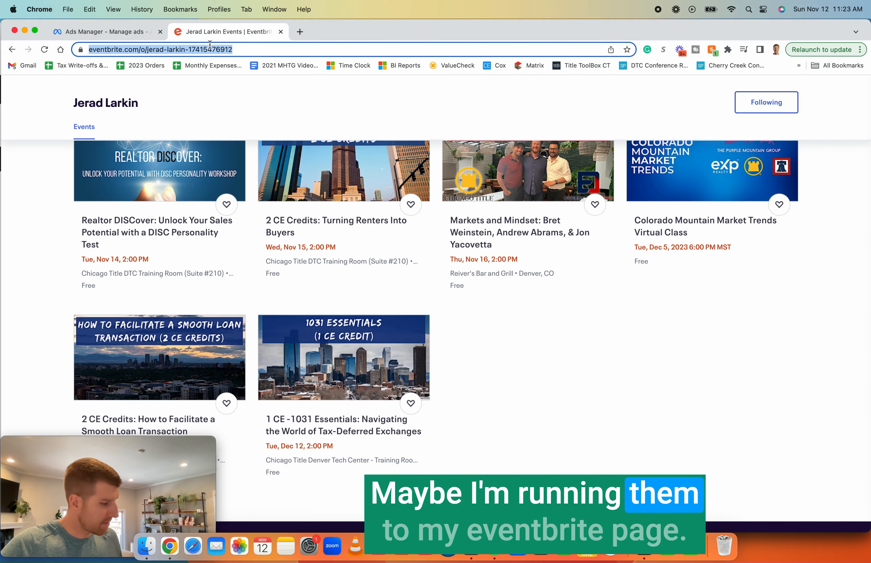
{"action": "left_click", "coordinate": [93, 35]}
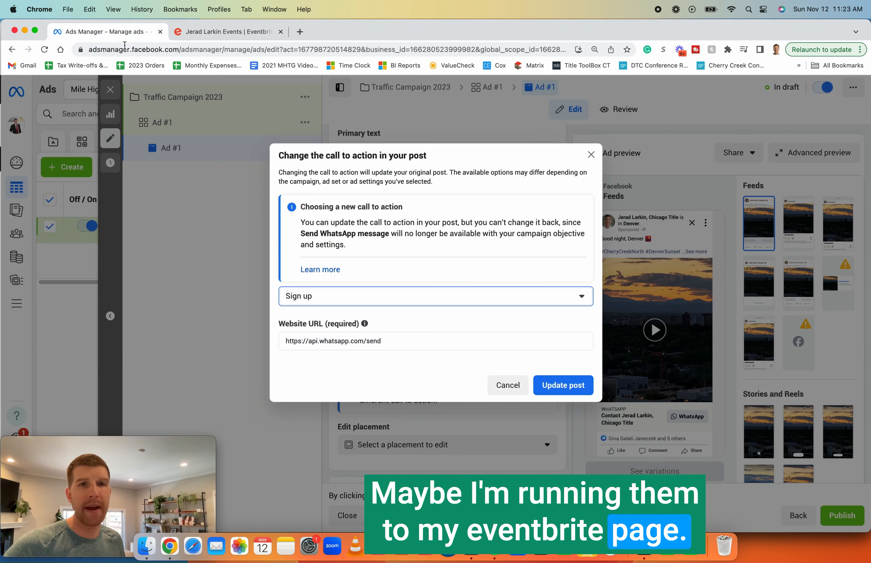
{"action": "triple_click", "coordinate": [365, 345]}
{"action": "key", "text": "super+v"}
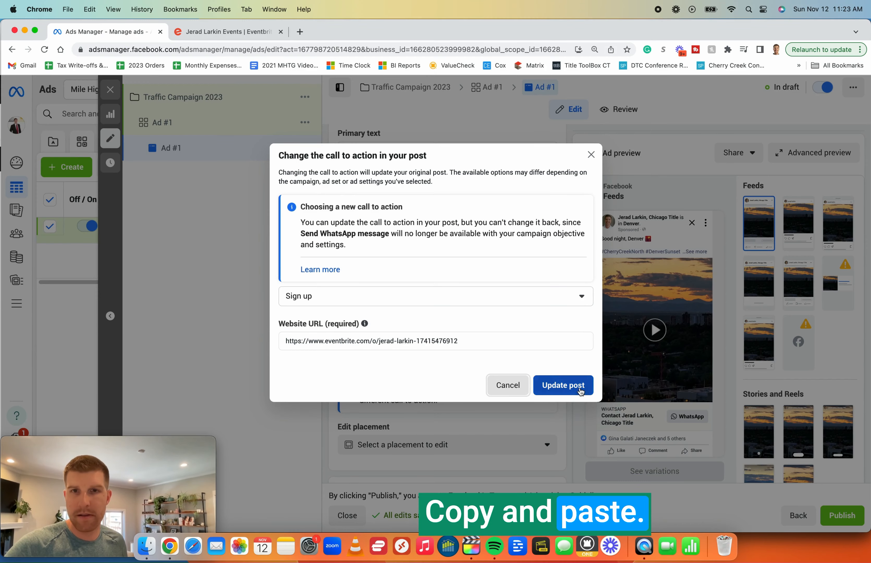
{"action": "left_click", "coordinate": [580, 388]}
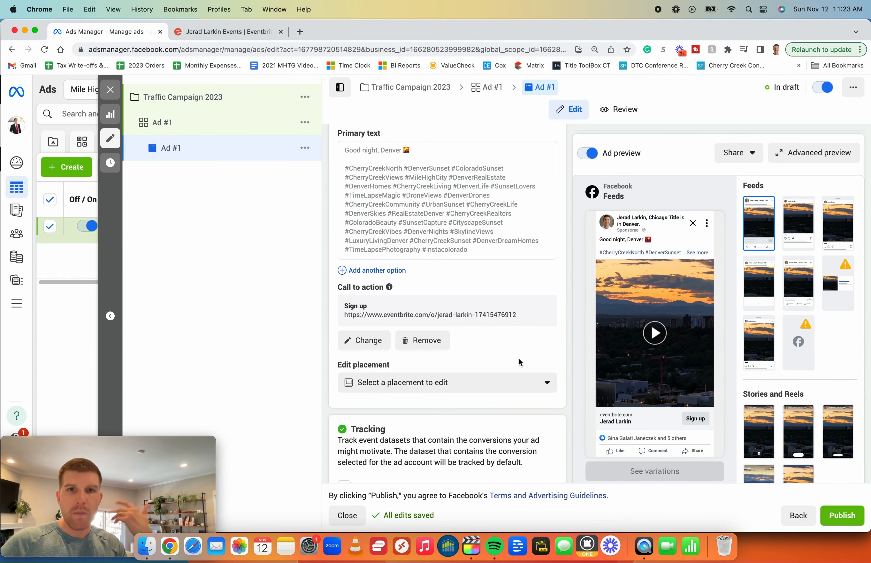
Step: Review the ad's tracking datasets, its creative and the Eventbrite page used as the destination
{"action": "scroll", "coordinate": [526, 359], "scroll_direction": "down", "scroll_amount": 2}
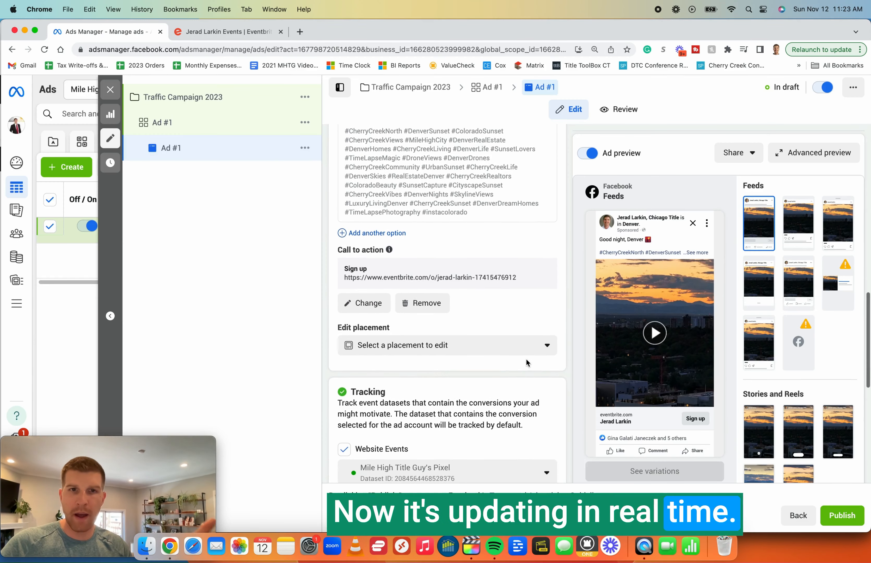
{"action": "scroll", "coordinate": [412, 352], "scroll_direction": "down", "scroll_amount": 4}
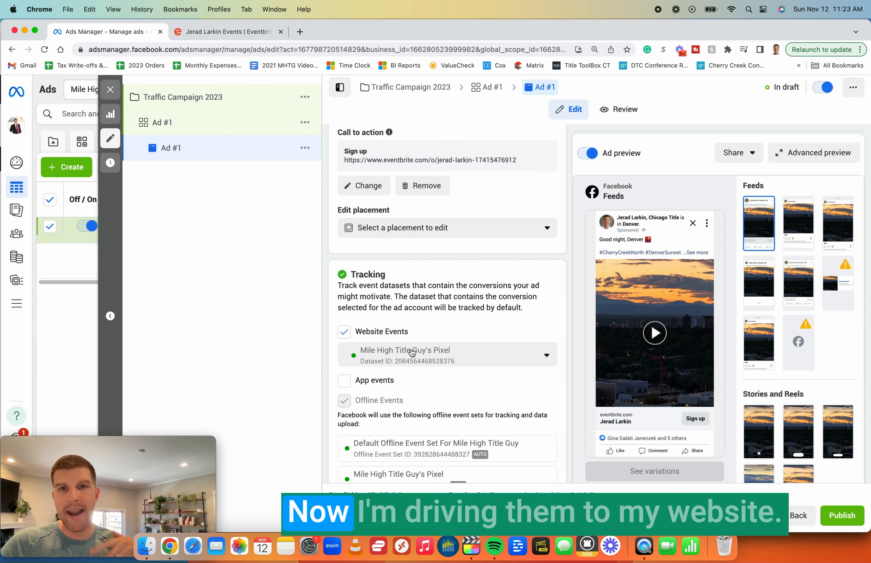
{"action": "scroll", "coordinate": [412, 352], "scroll_direction": "down", "scroll_amount": 2}
{"action": "scroll", "coordinate": [436, 315], "scroll_direction": "down", "scroll_amount": 5}
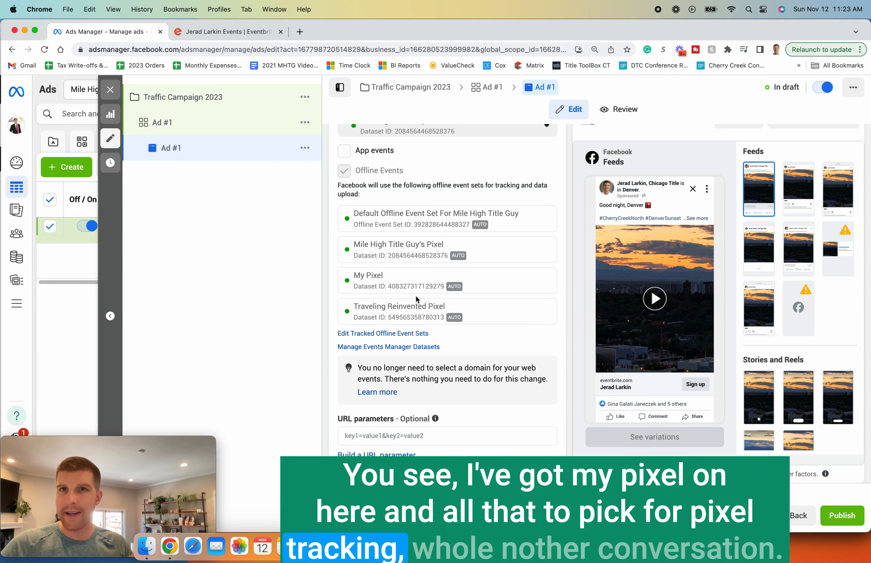
{"action": "scroll", "coordinate": [418, 299], "scroll_direction": "up", "scroll_amount": 6}
{"action": "scroll", "coordinate": [417, 310], "scroll_direction": "up", "scroll_amount": 4}
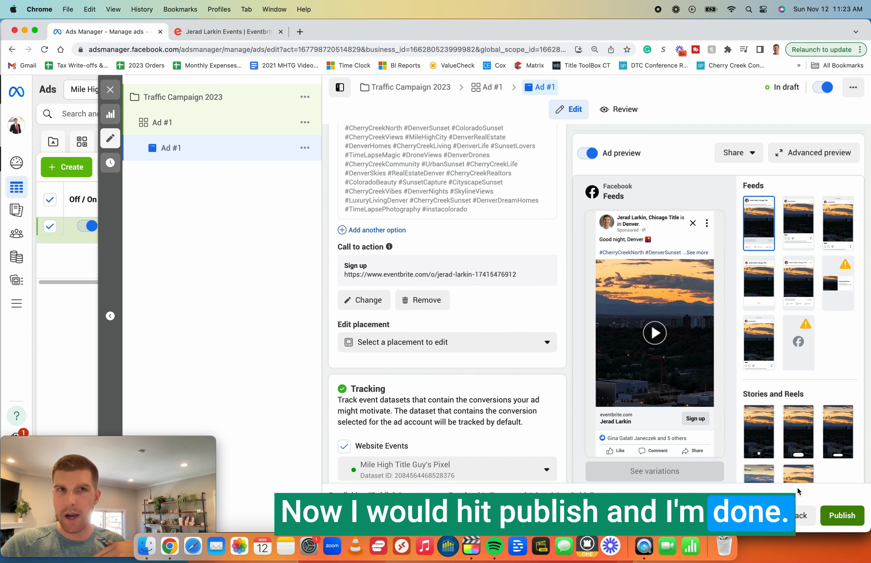
{"action": "scroll", "coordinate": [395, 333], "scroll_direction": "up", "scroll_amount": 9}
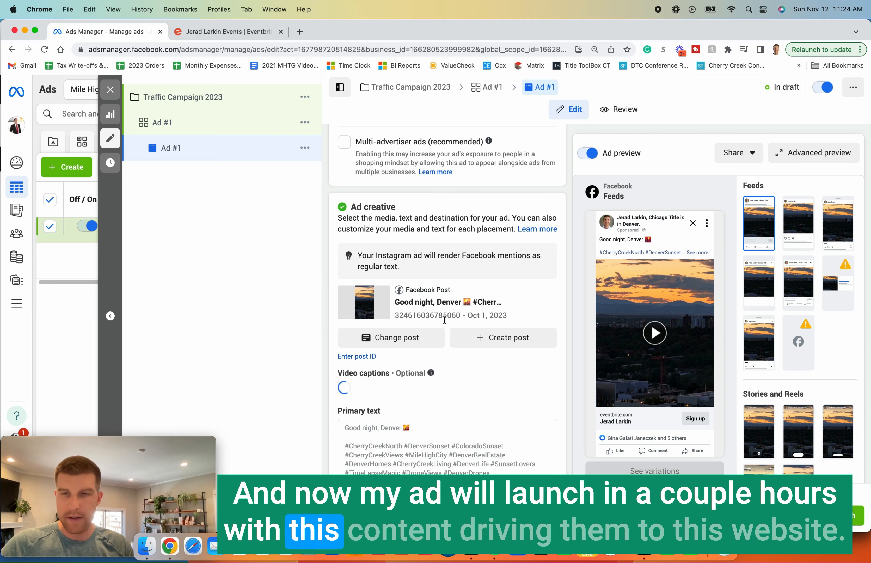
{"action": "left_click", "coordinate": [193, 34]}
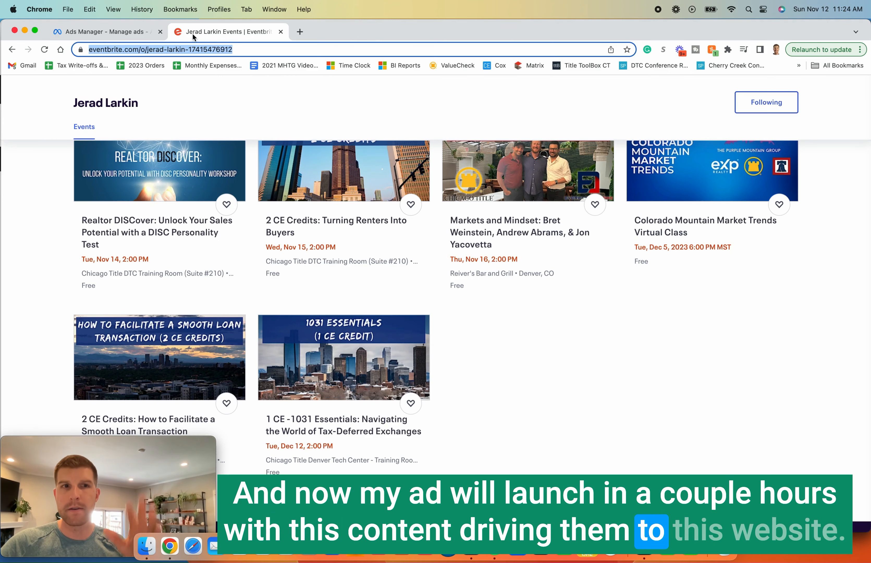
{"action": "left_click", "coordinate": [96, 32]}
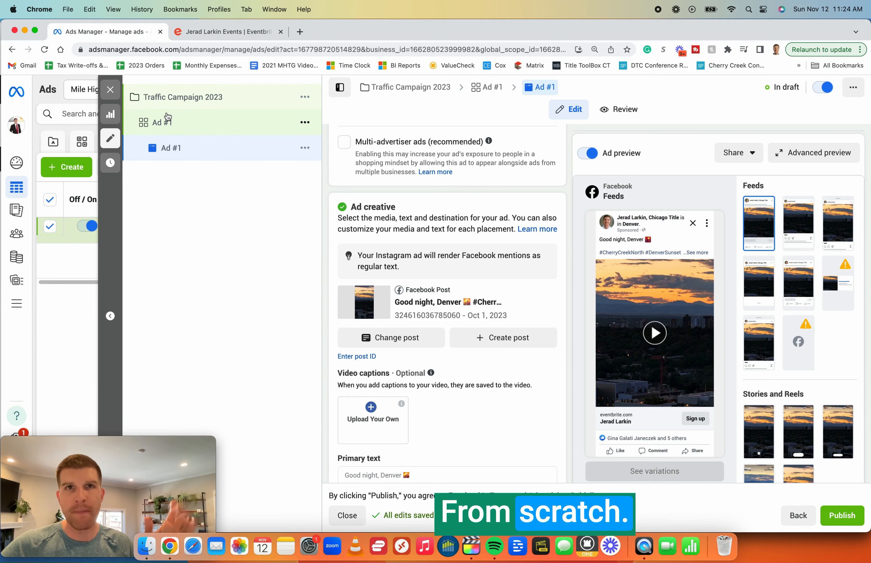
Step: Open milehightitleguy.com in a new browser tab and look over its home page
{"action": "left_click", "coordinate": [299, 31]}
{"action": "type", "text": "mile"}
{"action": "key", "text": "Return"}
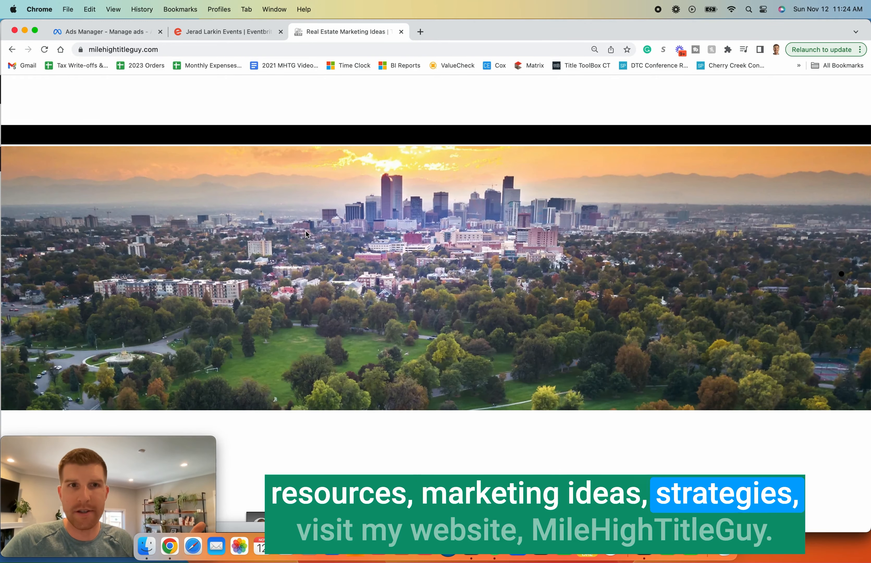
{"action": "scroll", "coordinate": [371, 288], "scroll_direction": "down", "scroll_amount": 5}
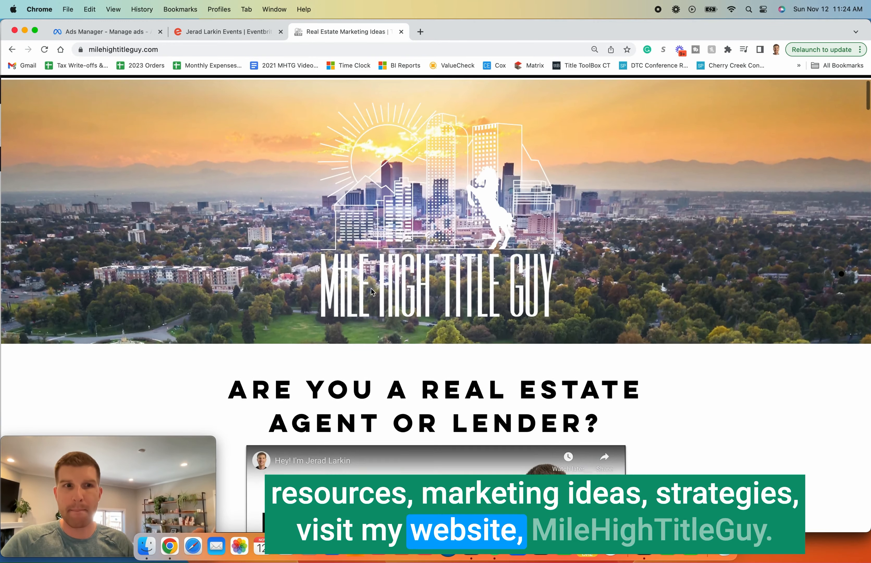
{"action": "scroll", "coordinate": [371, 288], "scroll_direction": "up", "scroll_amount": 5}
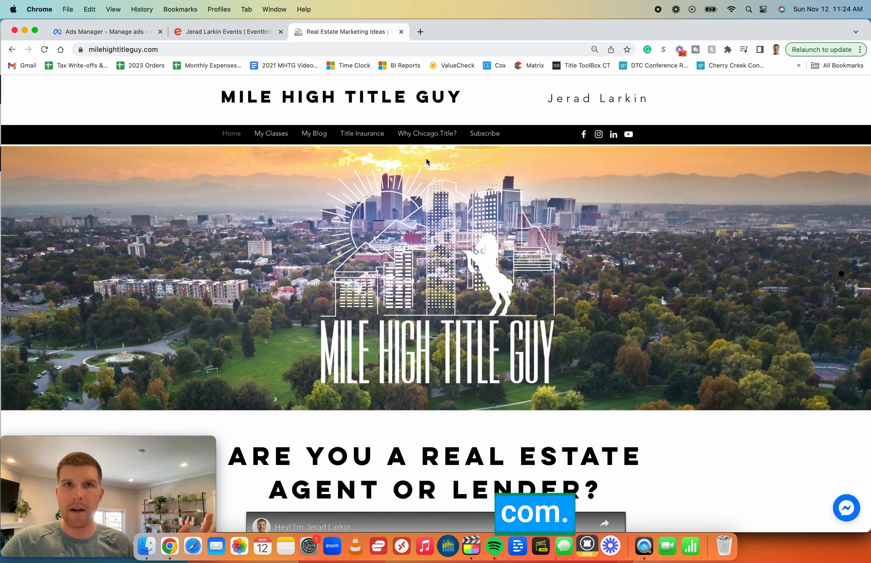
Step: Open the website's Subscribe page and examine the content below the video
{"action": "left_click", "coordinate": [475, 132]}
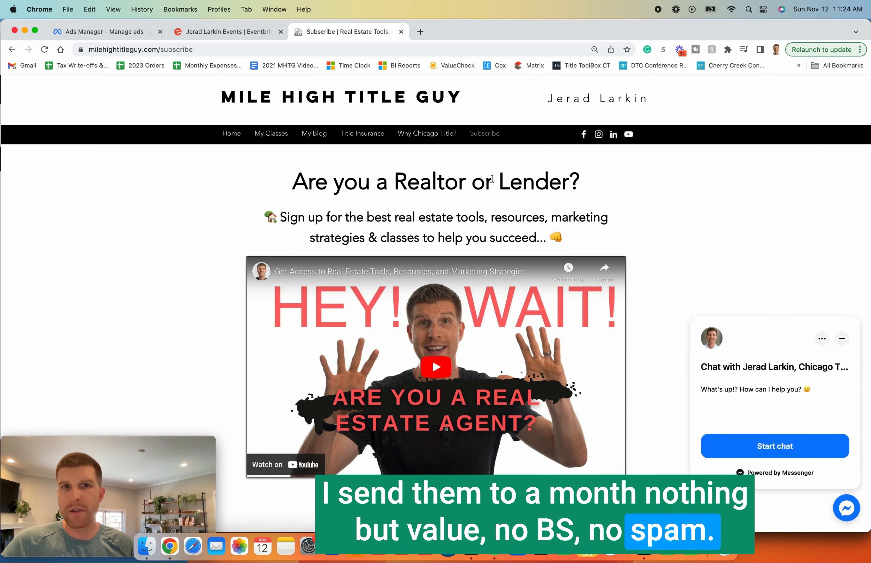
{"action": "scroll", "coordinate": [480, 165], "scroll_direction": "down", "scroll_amount": 8}
{"action": "left_click", "coordinate": [394, 272]}
{"action": "left_click", "coordinate": [668, 295]}
{"action": "scroll", "coordinate": [669, 295], "scroll_direction": "up", "scroll_amount": 7}
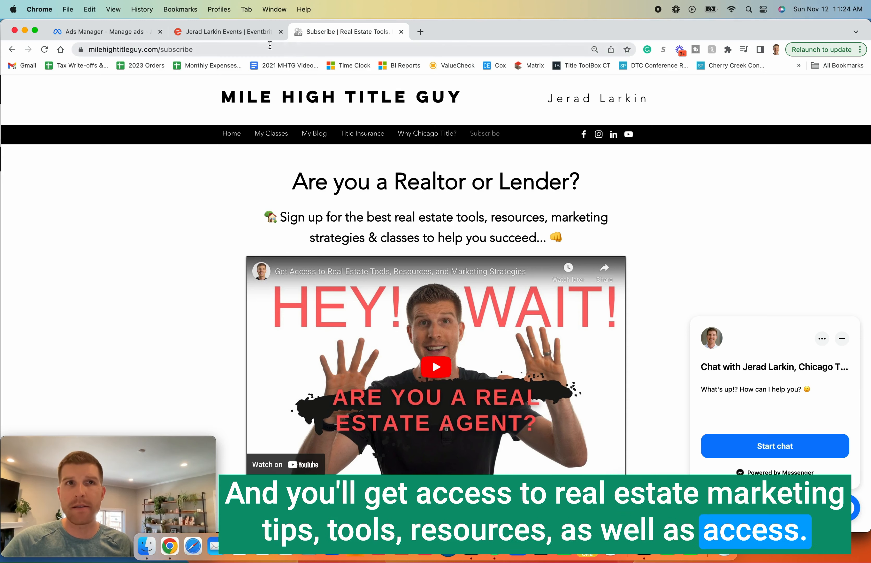
Step: Look over the upcoming events on the Eventbrite organizer page and return to the Subscribe page
{"action": "left_click", "coordinate": [257, 32]}
{"action": "scroll", "coordinate": [324, 216], "scroll_direction": "up", "scroll_amount": 5}
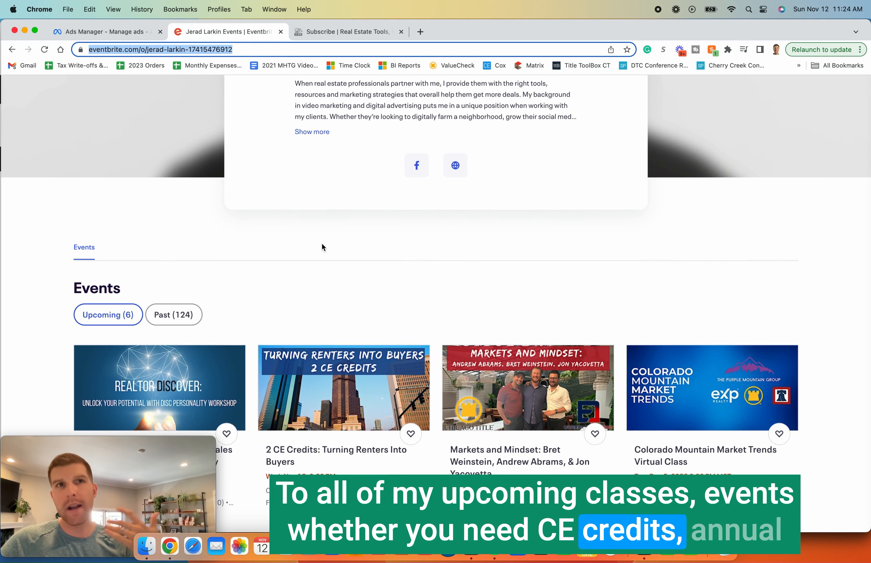
{"action": "scroll", "coordinate": [324, 248], "scroll_direction": "down", "scroll_amount": 2}
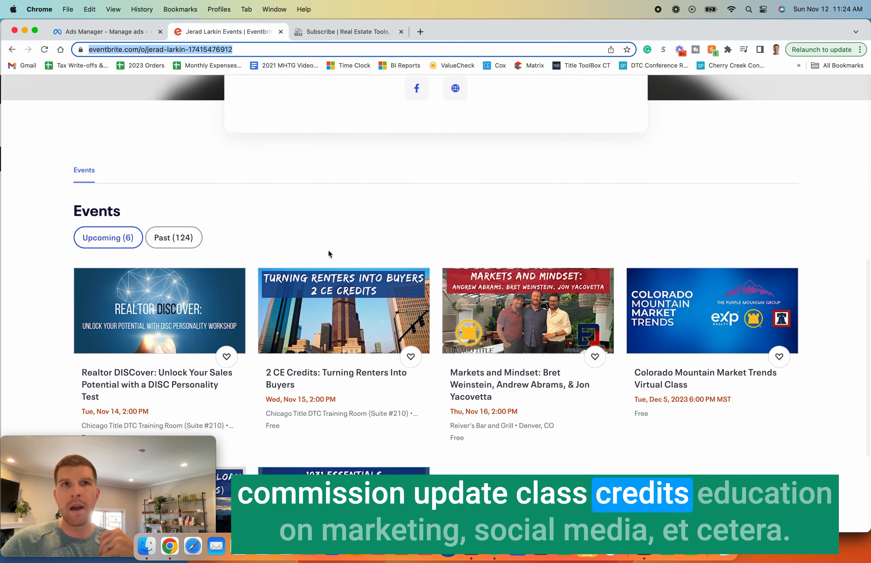
{"action": "left_click", "coordinate": [354, 219]}
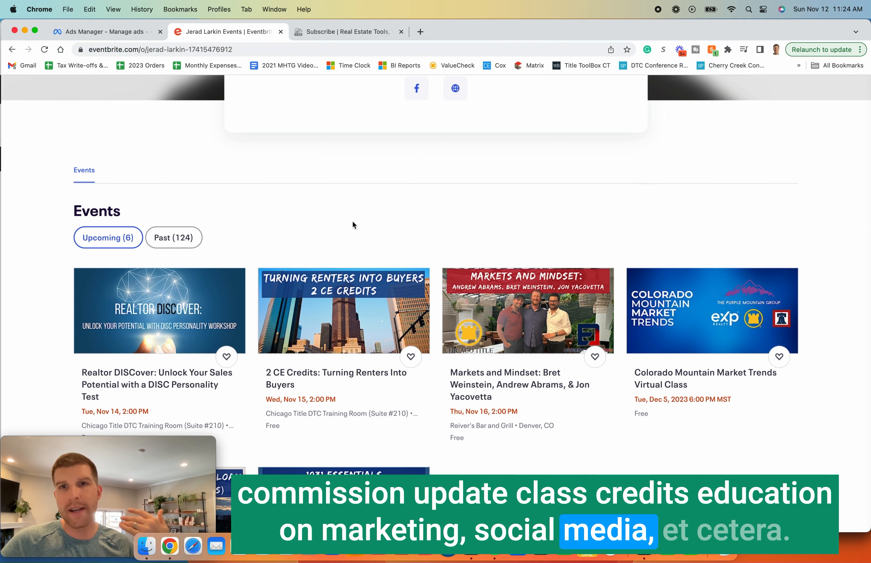
{"action": "key", "text": "ctrl+Tab"}
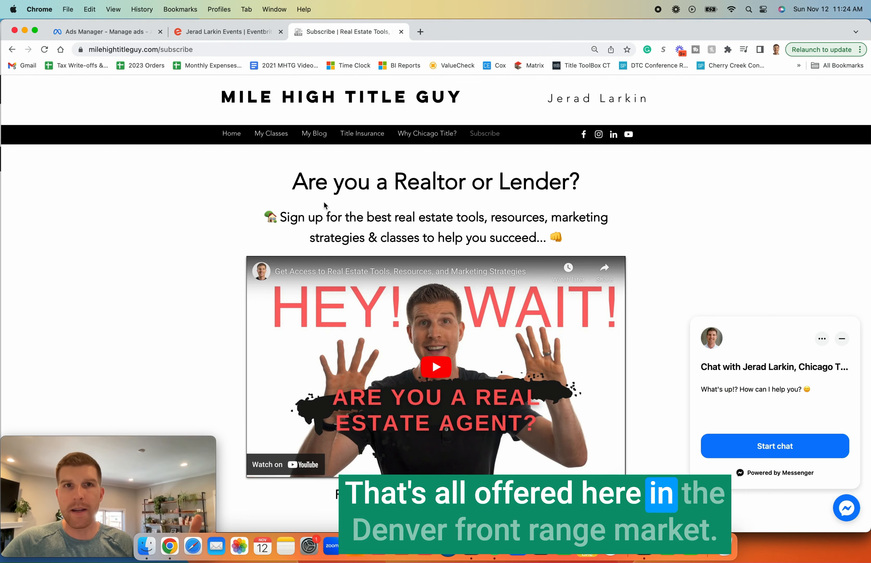